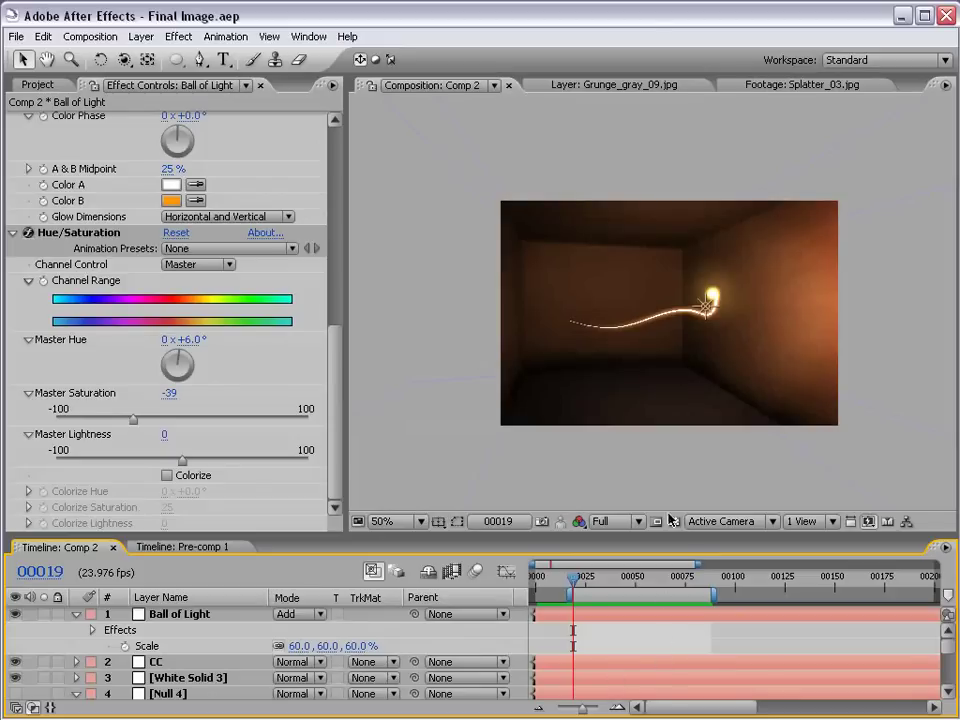
# Play back the finished light-streak animation in Comp 2 at 100% in an enlarged composition view.
pyautogui.scroll(1, 672, 386)
pyautogui.press('`')
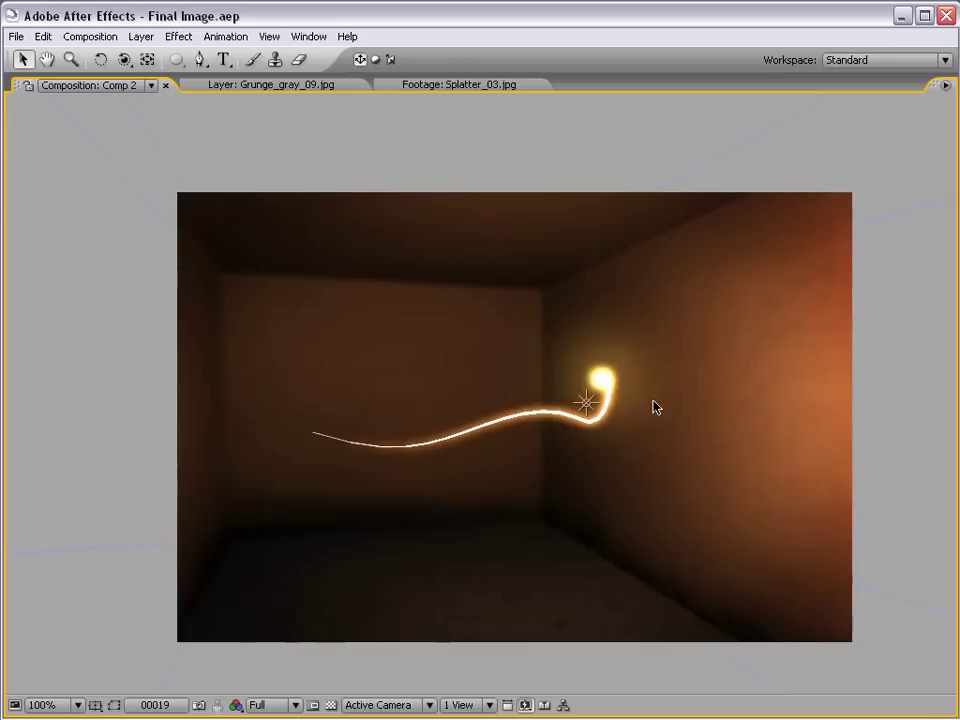
pyautogui.press('space')
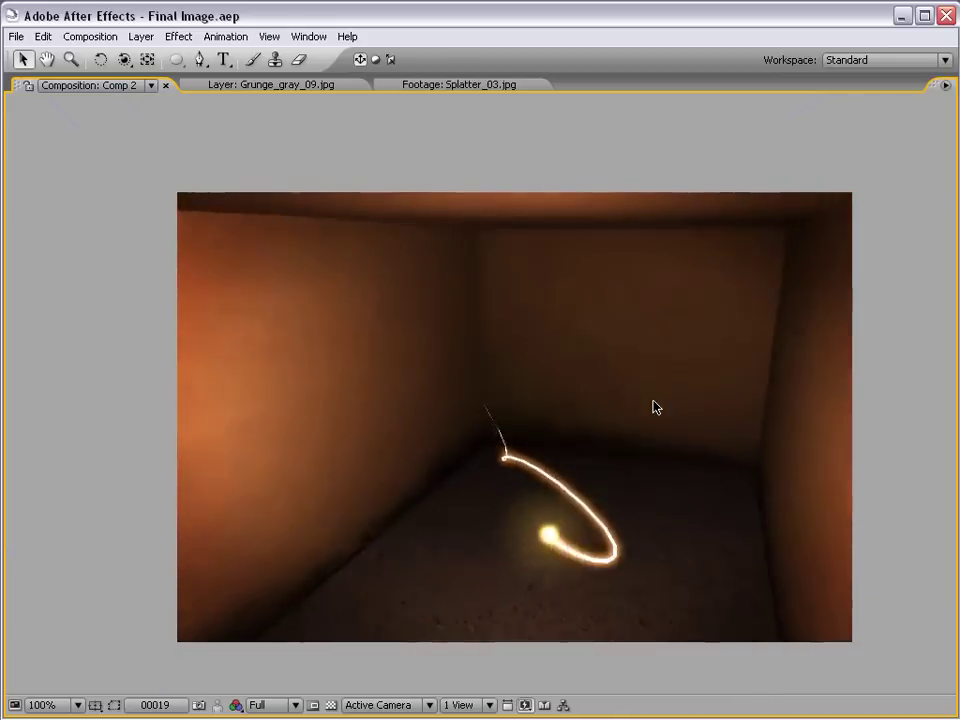
pyautogui.press('`')
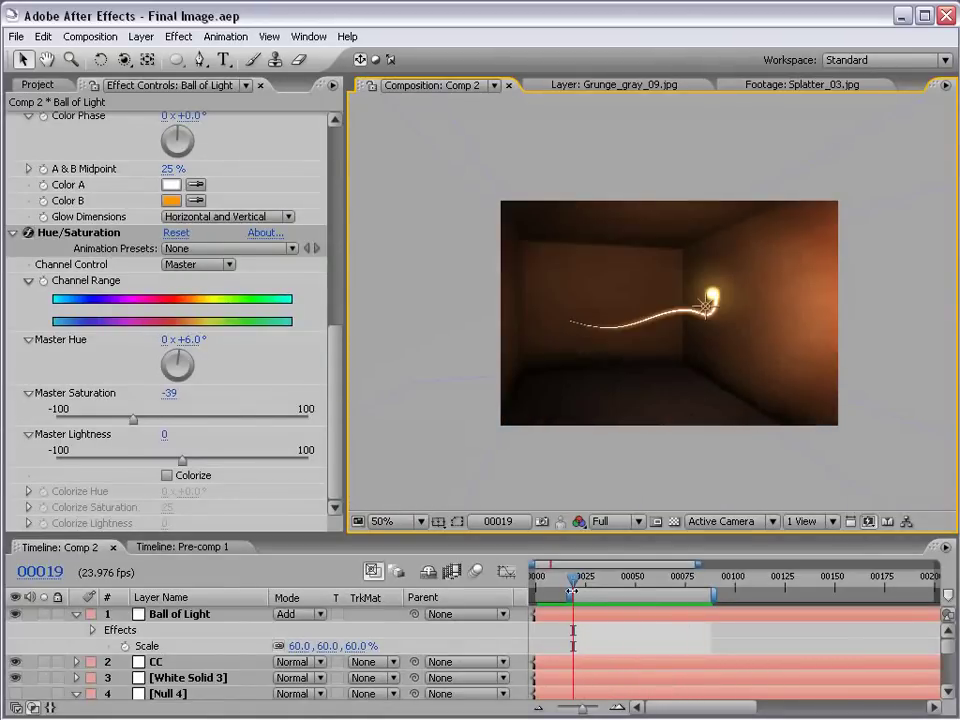
pyautogui.scroll(1, 708, 305)
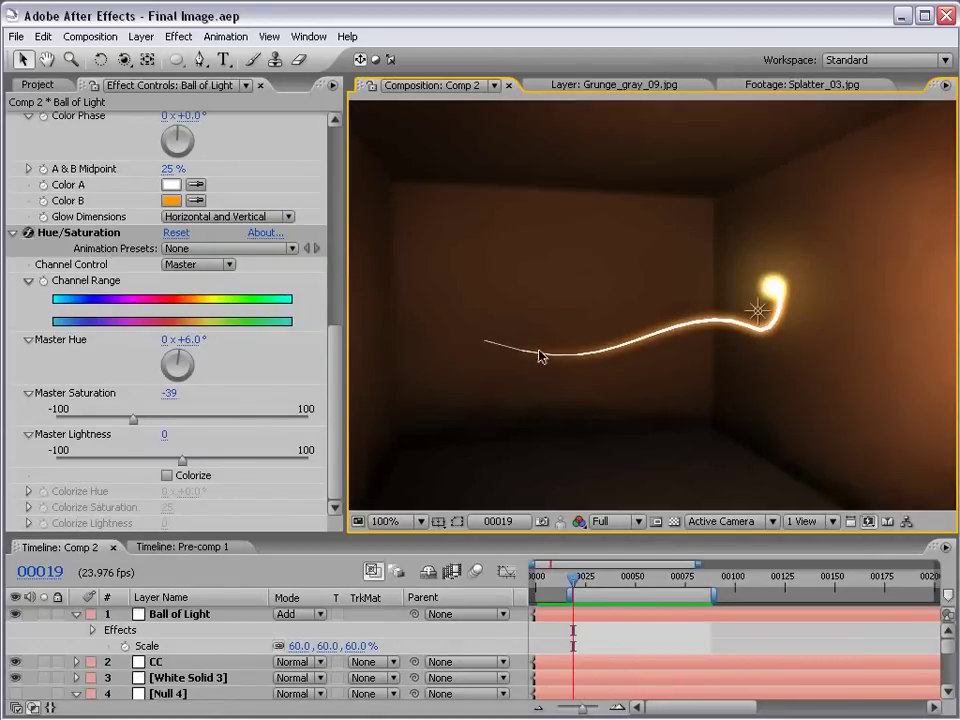
pyautogui.click(76, 614)
pyautogui.click(76, 662)
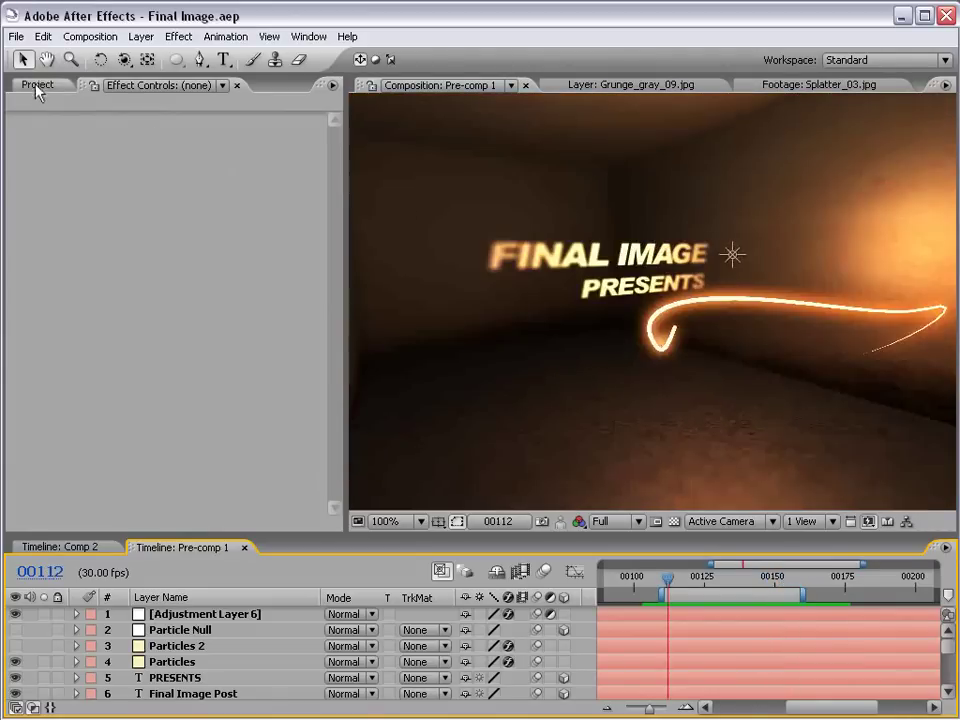
# Create a new composition, Comp 4, using the NTSC DV preset with the frame rate set to 23.976 fps.
pyautogui.click(35, 87)
pyautogui.click(90, 36)
pyautogui.click(100, 57)
pyautogui.click(366, 263)
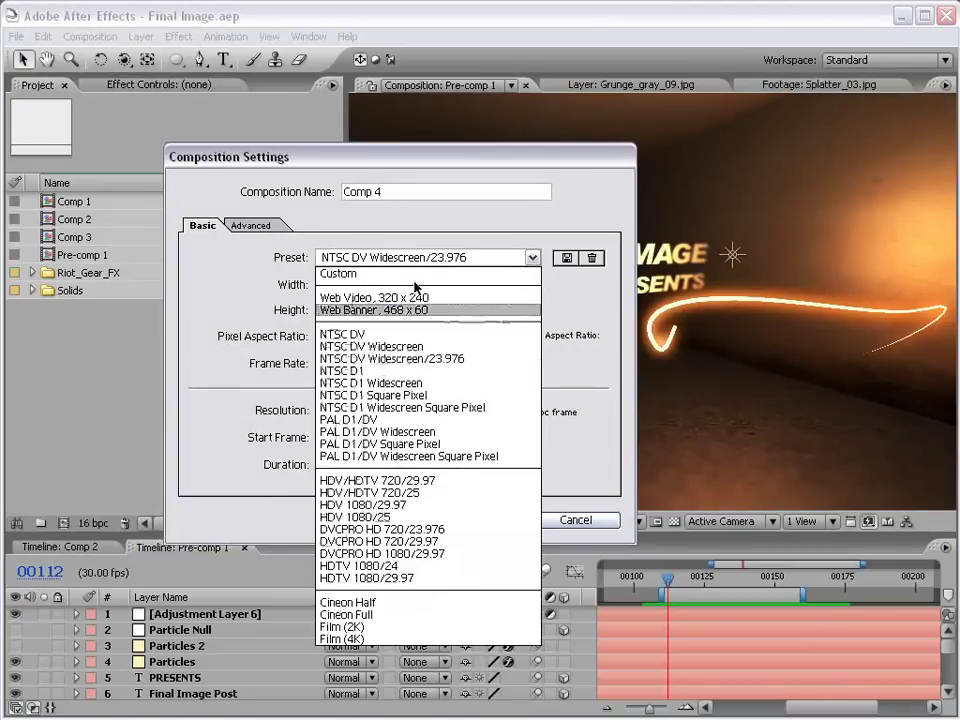
pyautogui.click(372, 335)
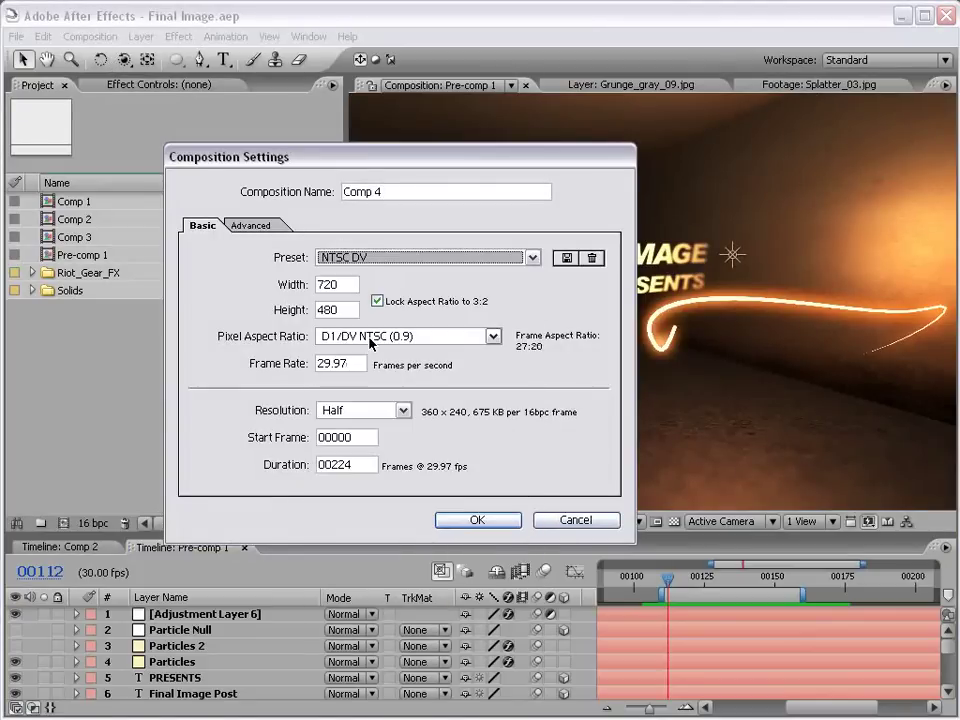
pyautogui.doubleClick(355, 364)
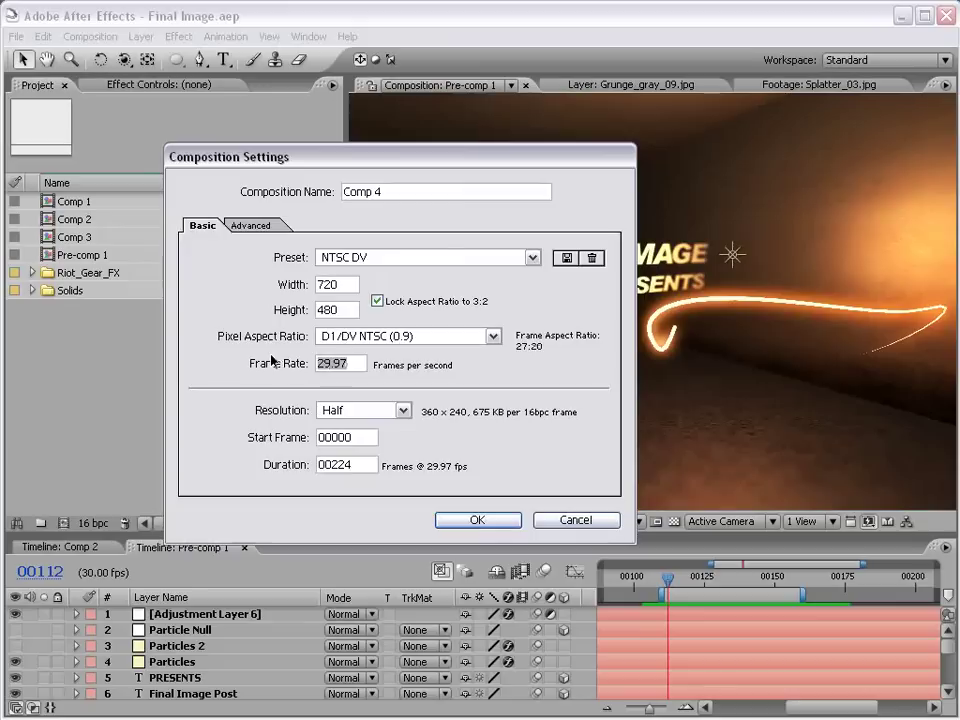
pyautogui.write('23.976')
pyautogui.click(476, 520)
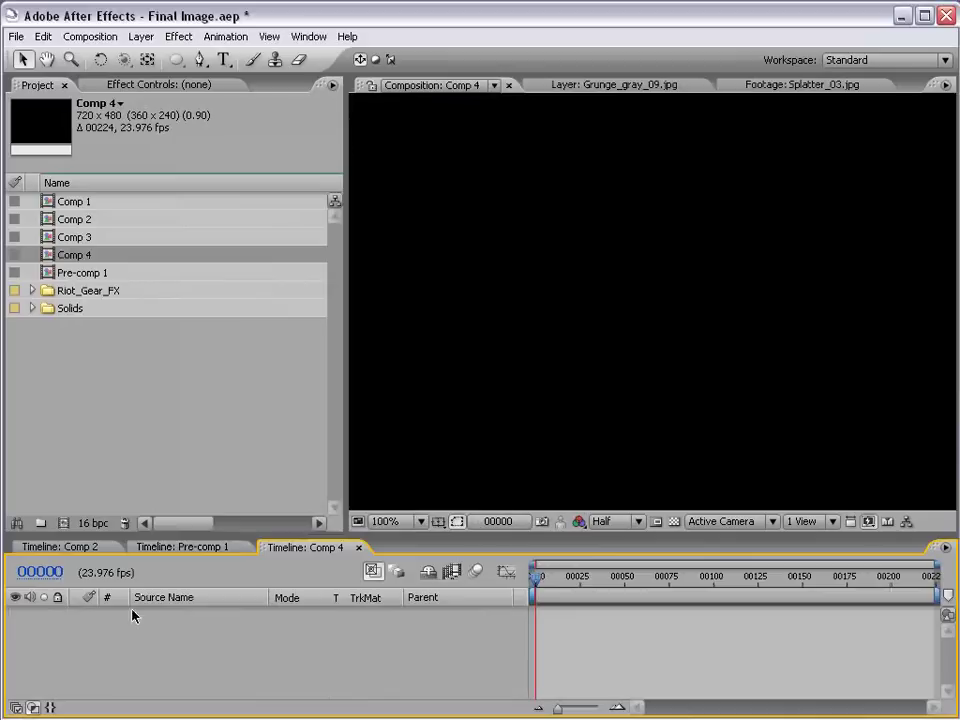
# Place Grunge_gray_09.jpg from Riot_Gear_FX's Grungy_Textures, Low, Grayscale folder into Comp 4.
pyautogui.moveTo(322, 535); pyautogui.dragTo(310, 505)
pyautogui.scroll(-1, 576, 283)
pyautogui.click(34, 291)
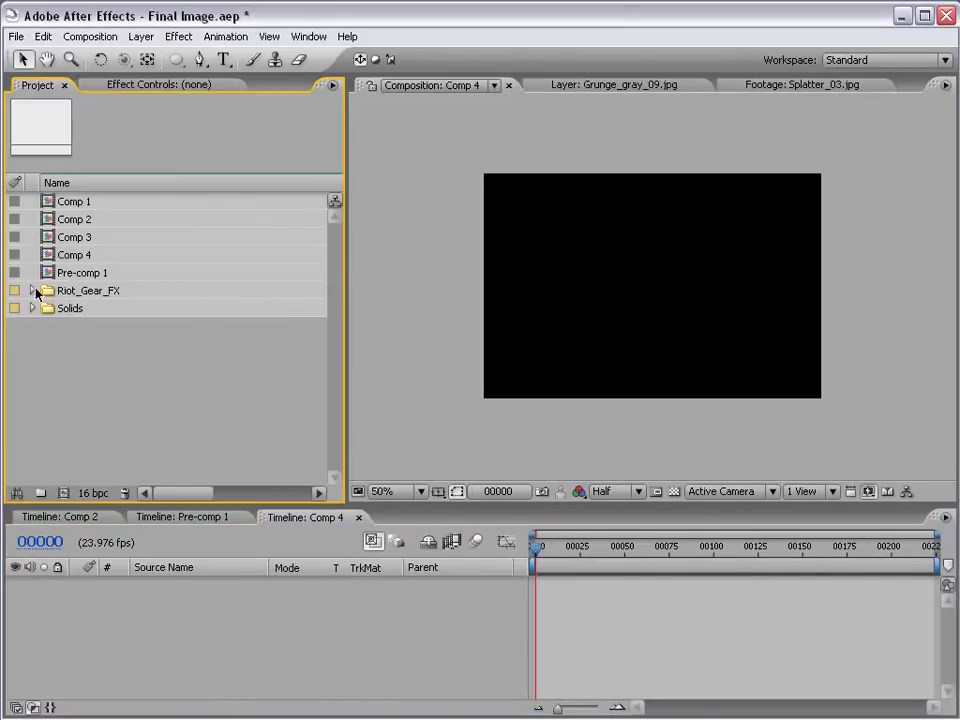
pyautogui.click(32, 291)
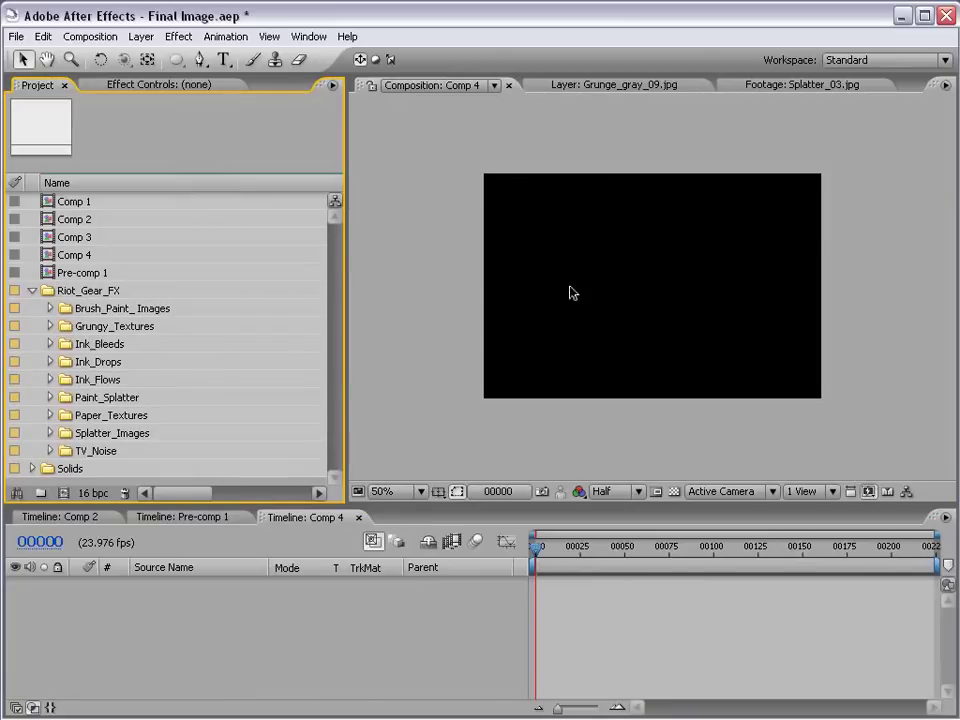
pyautogui.moveTo(271, 503); pyautogui.dragTo(271, 497)
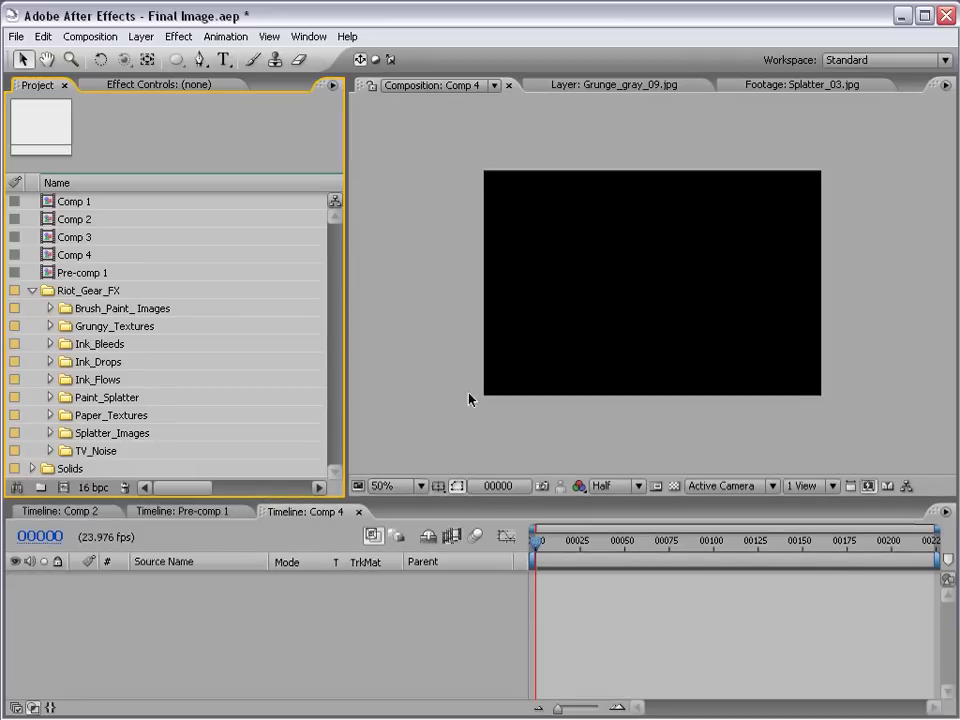
pyautogui.click(50, 326)
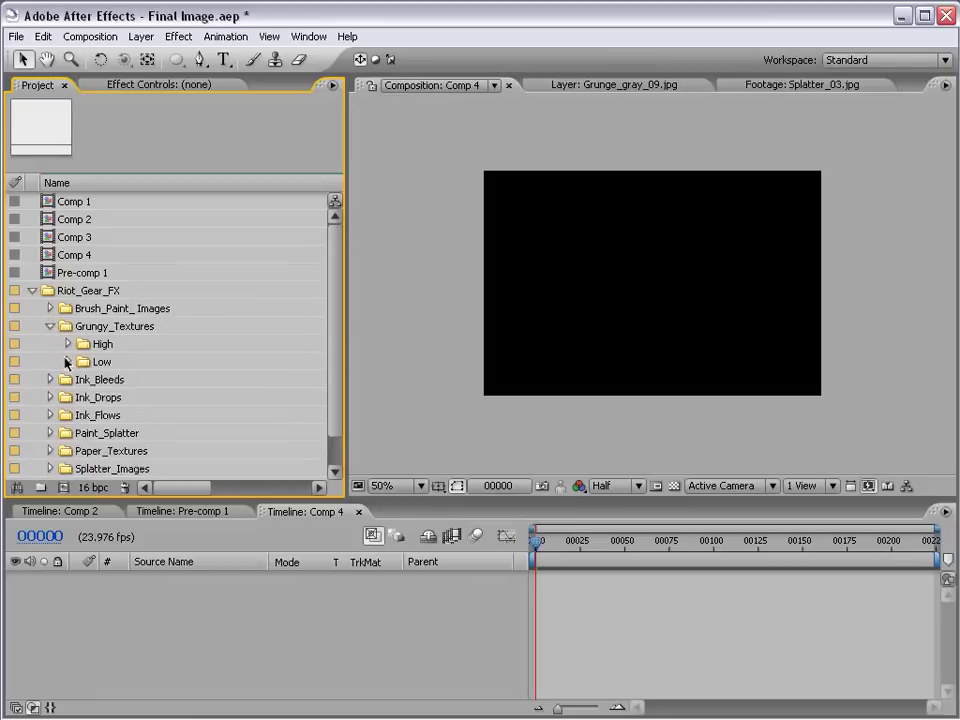
pyautogui.click(68, 361)
pyautogui.click(86, 398)
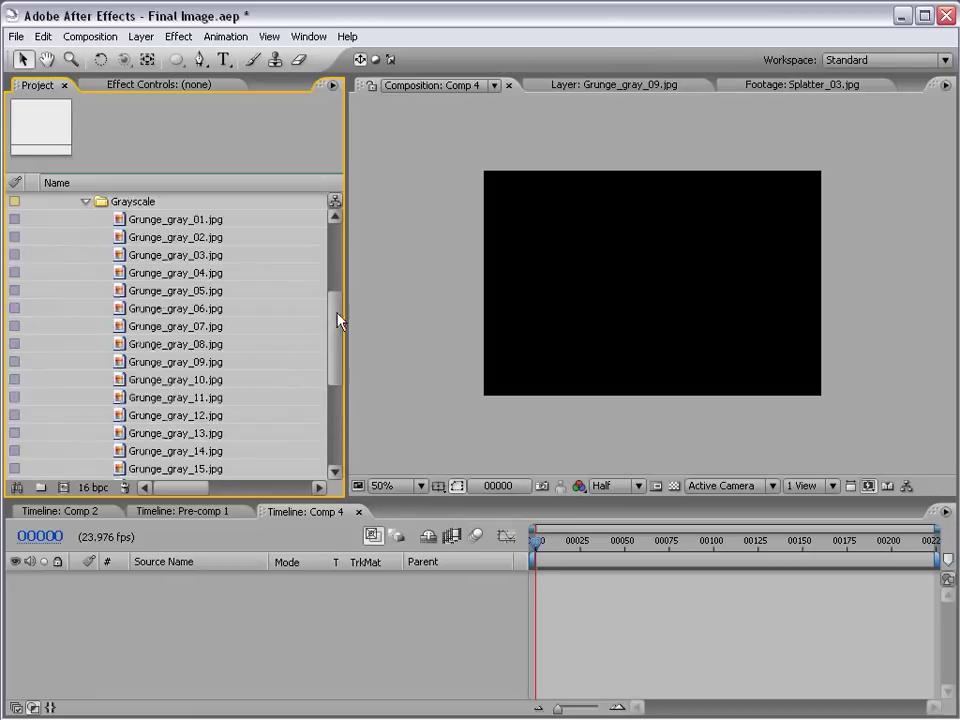
pyautogui.moveTo(336, 317); pyautogui.dragTo(326, 336)
pyautogui.moveTo(160, 328); pyautogui.dragTo(621, 302)
pyautogui.moveTo(543, 362); pyautogui.dragTo(562, 366)
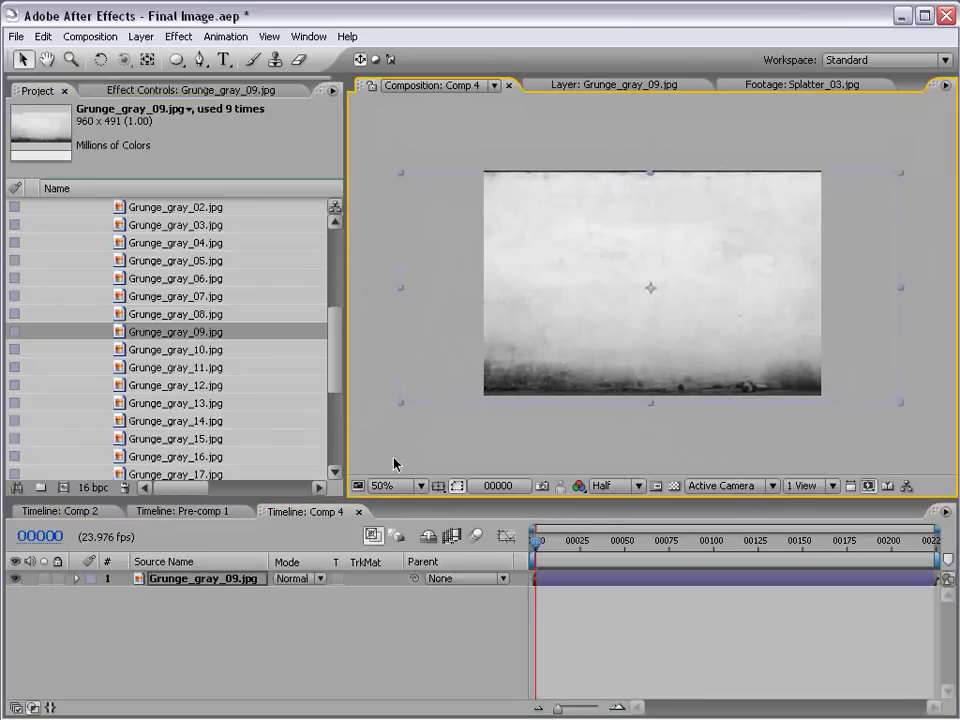
# Make the Grunge_gray_09.jpg layer 3D, rotate it into a side wall, and duplicate it for the opposite wall.
pyautogui.press('F4')
pyautogui.click(378, 578)
pyautogui.press('w')
pyautogui.moveTo(655, 283); pyautogui.dragTo(836, 294)
pyautogui.press('v')
pyautogui.hotkey('ctrl', 'd')
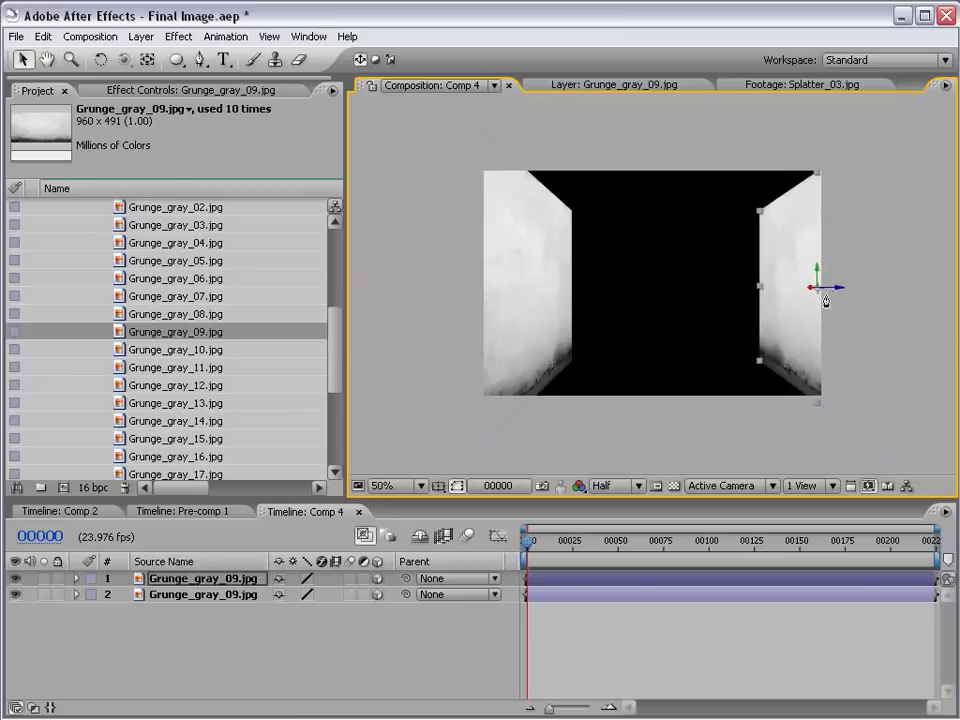
# Duplicate the side wall, rotate the copy to face the view, and push it back as the room's back wall.
pyautogui.hotkey('ctrl', 'd')
pyautogui.moveTo(829, 293); pyautogui.dragTo(572, 530)
pyautogui.press('w')
pyautogui.press('v')
pyautogui.moveTo(560, 580); pyautogui.dragTo(467, 538)
pyautogui.click(624, 445)
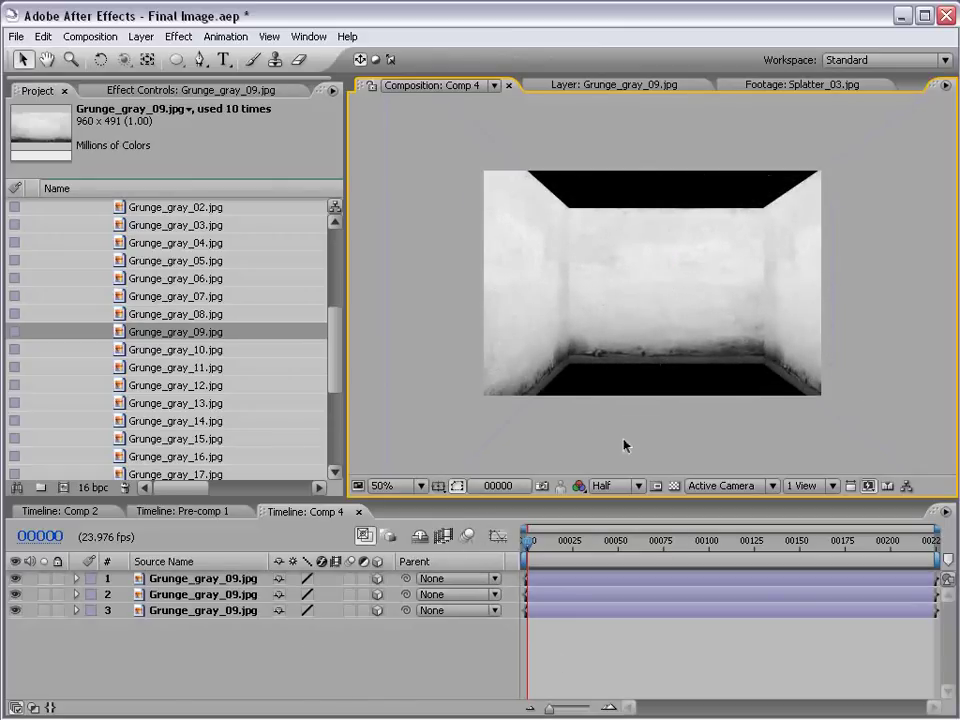
# Duplicate a wall layer, rotate the copy flat, and raise it to form the room's ceiling.
pyautogui.click(640, 236)
pyautogui.hotkey('ctrl', 'd')
pyautogui.press('w')
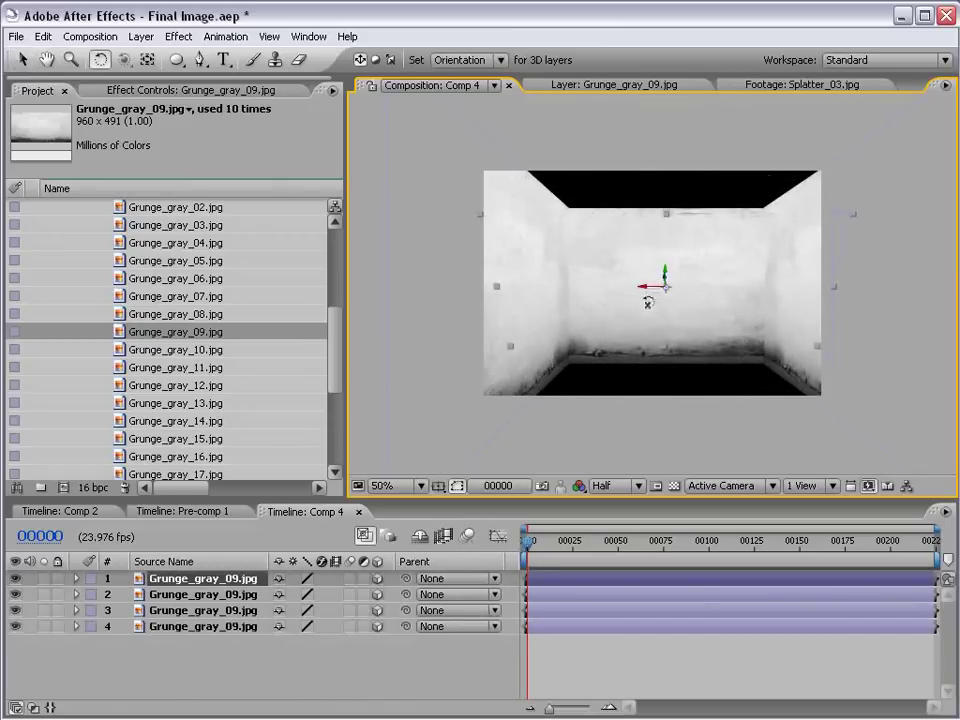
pyautogui.moveTo(648, 302); pyautogui.dragTo(649, 336)
pyautogui.press('v')
pyautogui.moveTo(662, 271); pyautogui.dragTo(664, 157)
pyautogui.press('w')
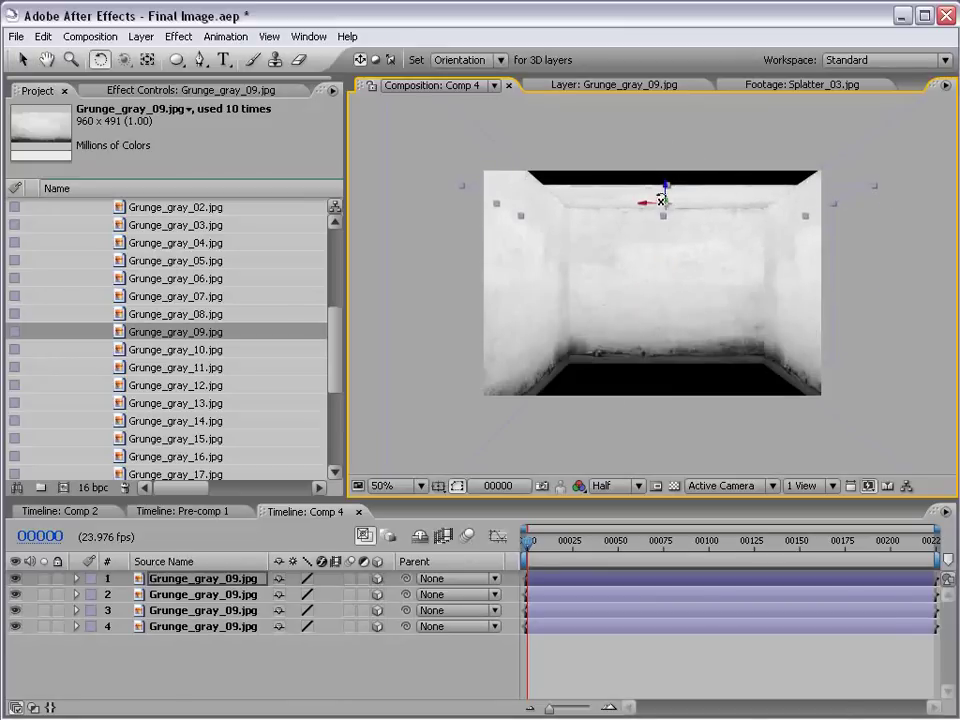
pyautogui.moveTo(664, 200); pyautogui.dragTo(621, 193)
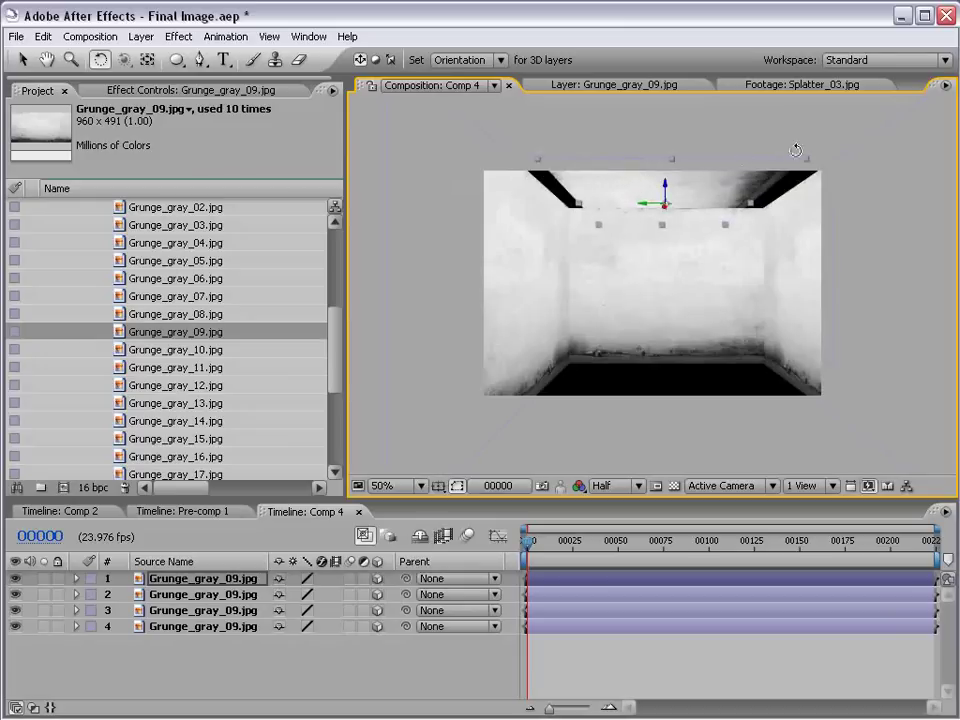
# Scale and reposition the ceiling layer until it closes the gaps to the side and back walls.
pyautogui.press('v')
pyautogui.moveTo(805, 159); pyautogui.dragTo(926, 103)
pyautogui.moveTo(665, 193); pyautogui.dragTo(666, 156)
pyautogui.hotkey('ctrl', 'z')
pyautogui.moveTo(699, 209); pyautogui.dragTo(959, 128)
pyautogui.moveTo(661, 161)
pyautogui.mouseDown()
pyautogui.moveTo(686, 165)
pyautogui.moveTo(676, 160)
pyautogui.mouseUp()
pyautogui.moveTo(775, 218); pyautogui.dragTo(808, 228)
pyautogui.moveTo(676, 168); pyautogui.dragTo(724, 164)
pyautogui.click(702, 650)
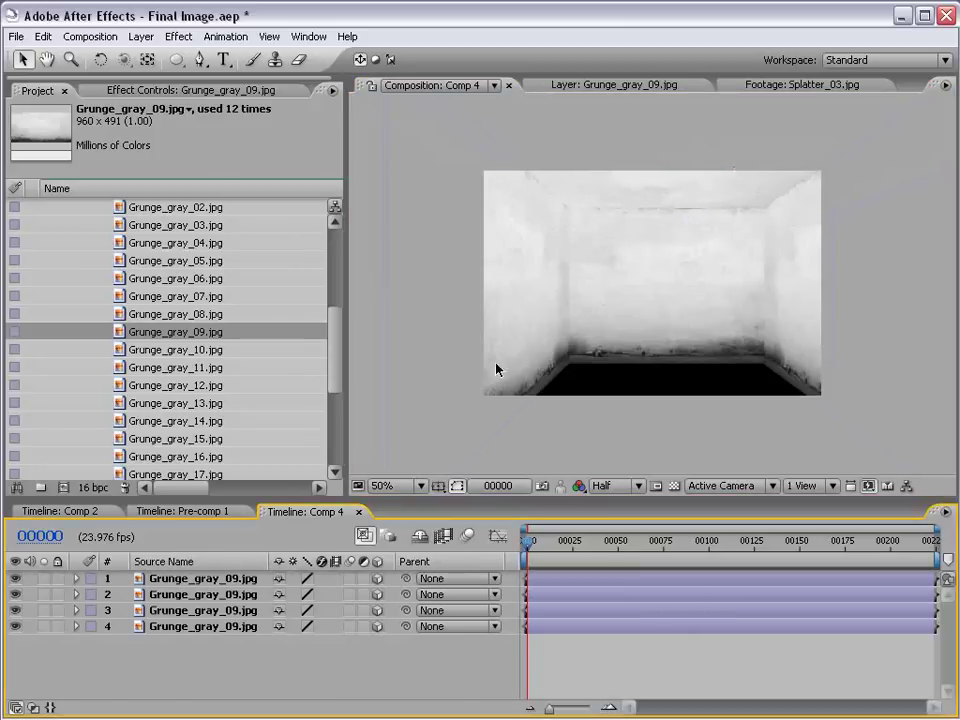
# Add a new camera named Camera 1 with the 35mm preset.
pyautogui.click(145, 37)
pyautogui.moveTo(166, 56)
pyautogui.click(398, 103)
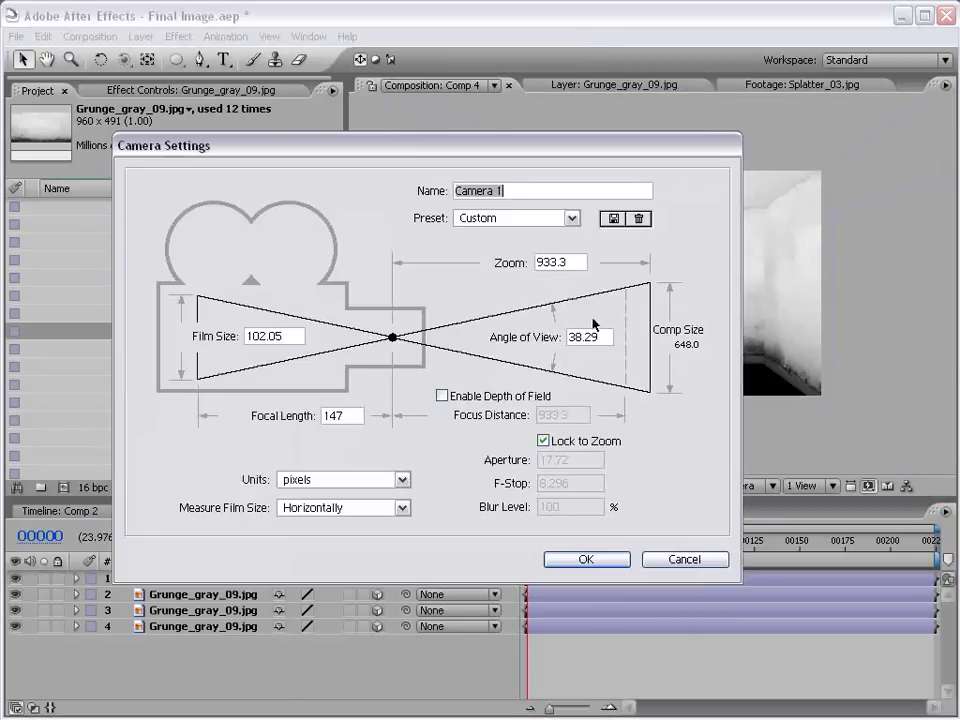
pyautogui.click(503, 220)
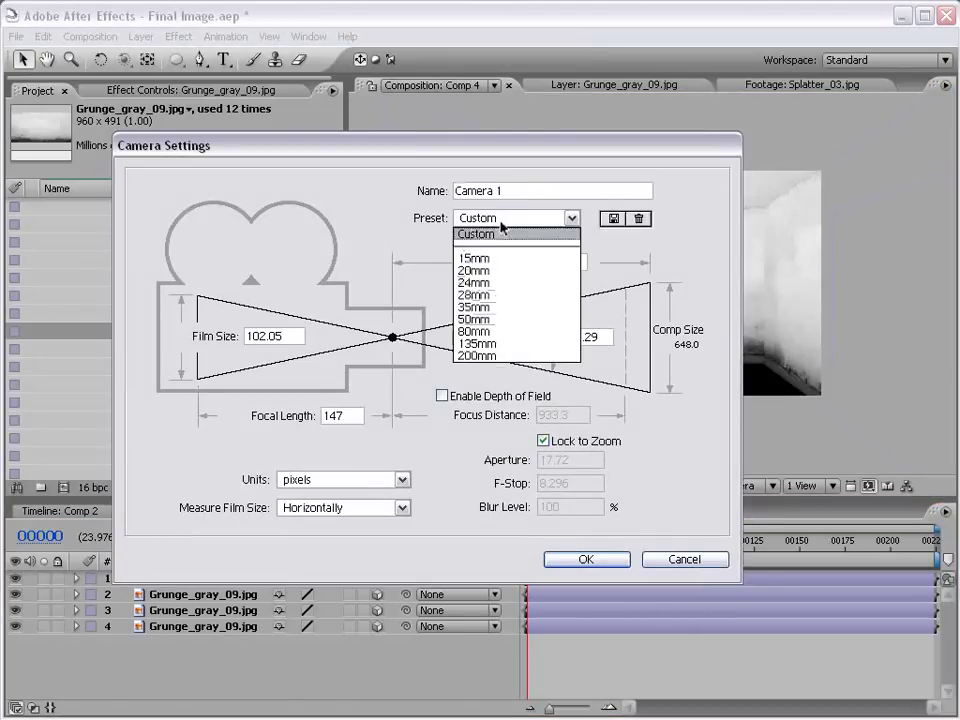
pyautogui.click(488, 307)
pyautogui.click(592, 561)
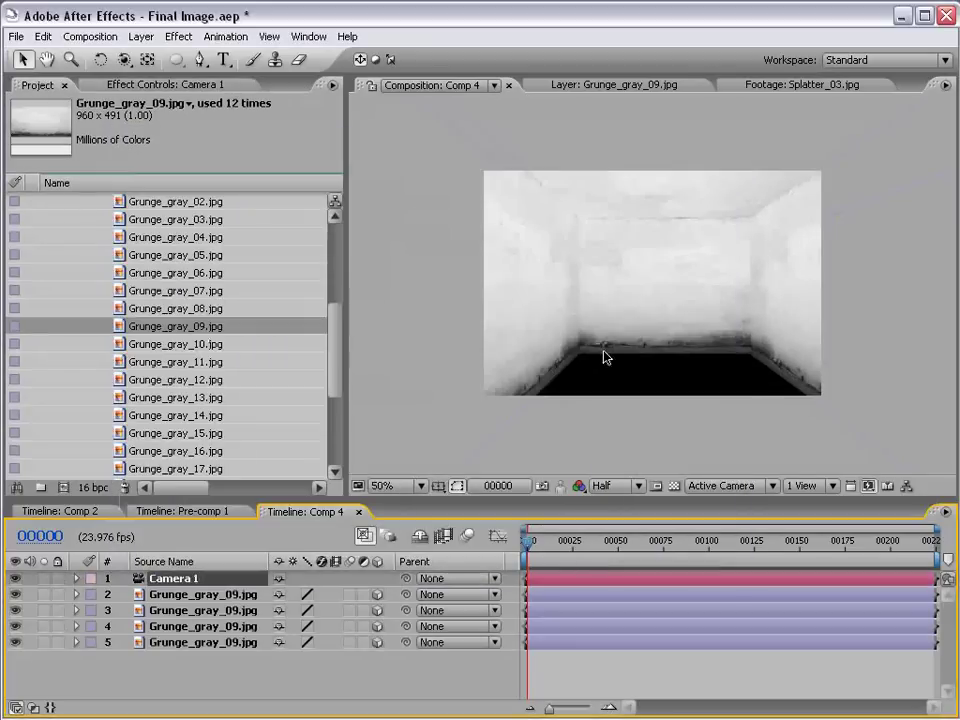
# Pull the camera back with the Track Z Camera tool to show more of the room.
pyautogui.press('c')
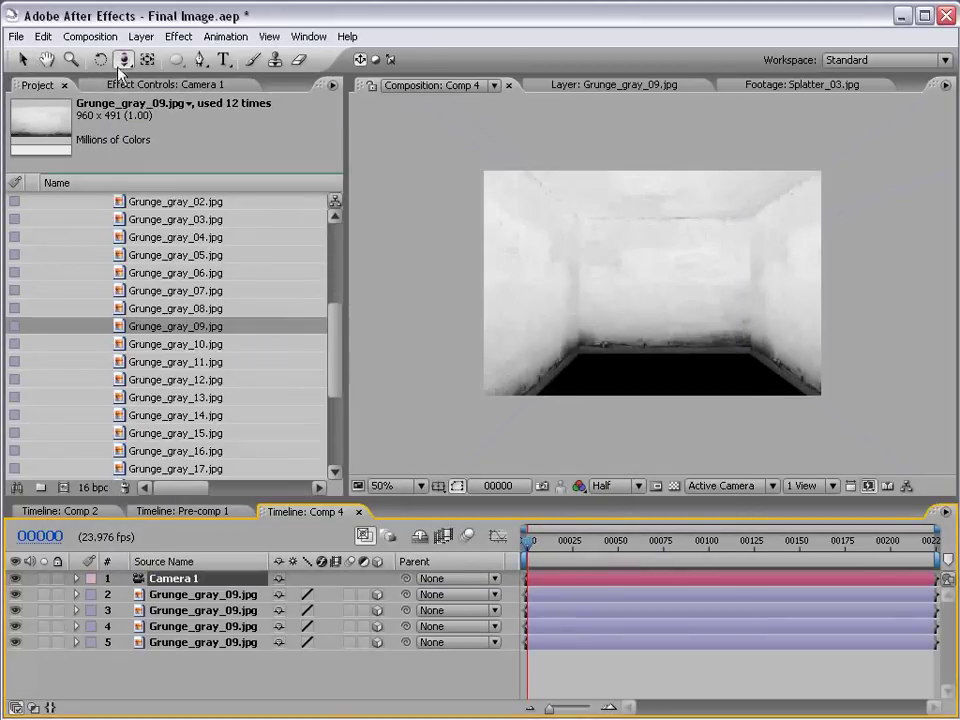
pyautogui.moveTo(124, 60); pyautogui.dragTo(165, 107)
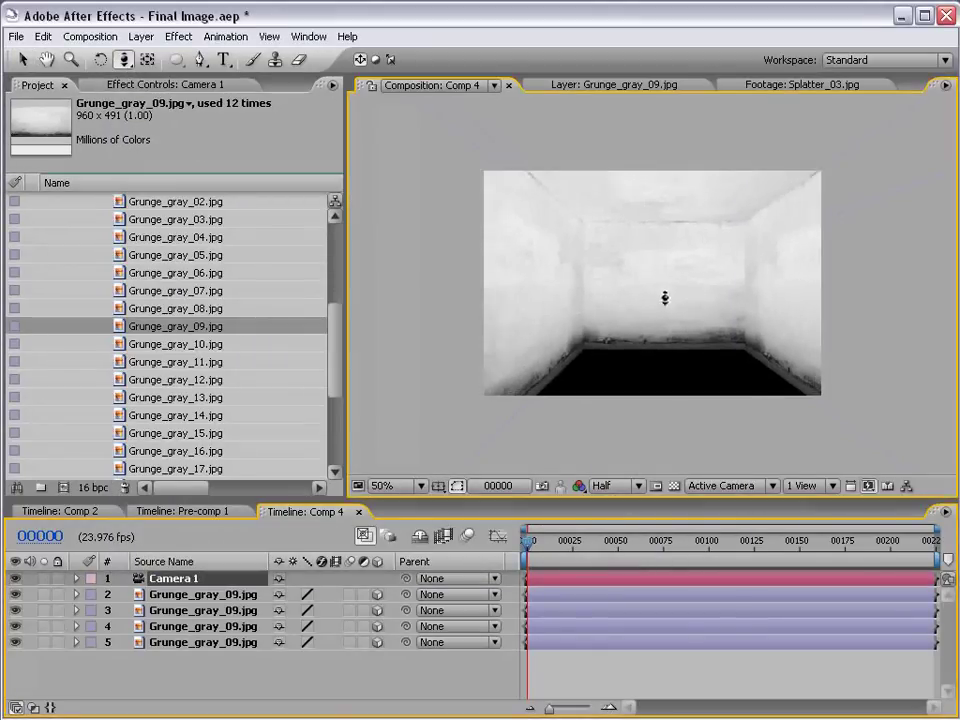
pyautogui.moveTo(664, 300); pyautogui.dragTo(681, 343)
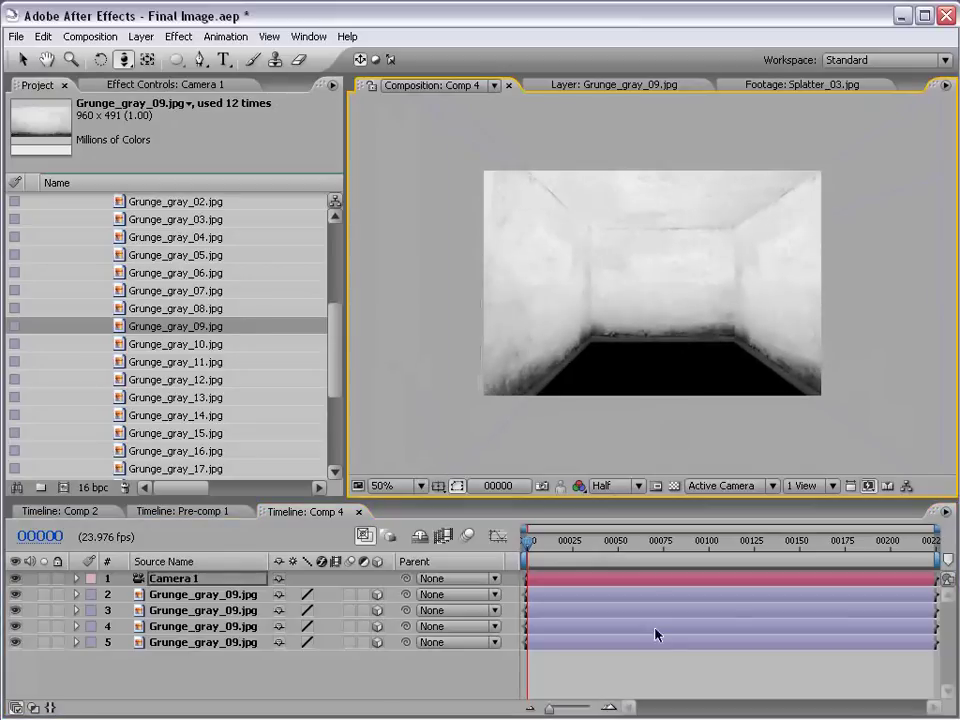
pyautogui.click(650, 664)
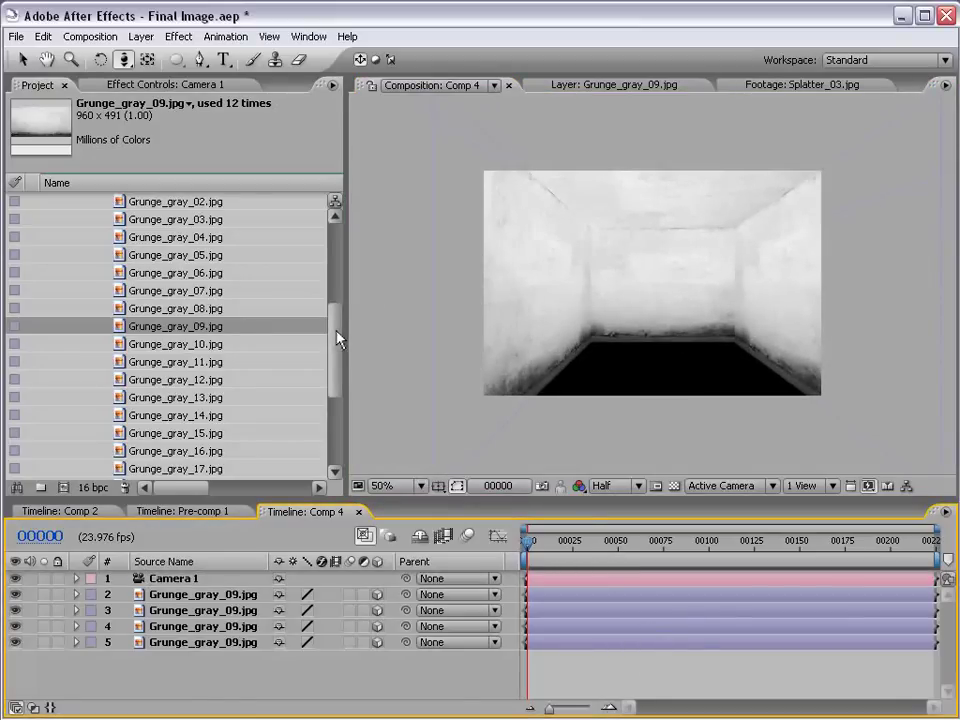
# Add Grunge_gray_04.jpg from the Grayscale folder to Comp 4 below all the wall layers.
pyautogui.moveTo(337, 340)
pyautogui.mouseDown()
pyautogui.moveTo(336, 371)
pyautogui.moveTo(340, 272)
pyautogui.moveTo(331, 344)
pyautogui.mouseUp()
pyautogui.click(205, 344)
pyautogui.moveTo(198, 353); pyautogui.dragTo(546, 662)
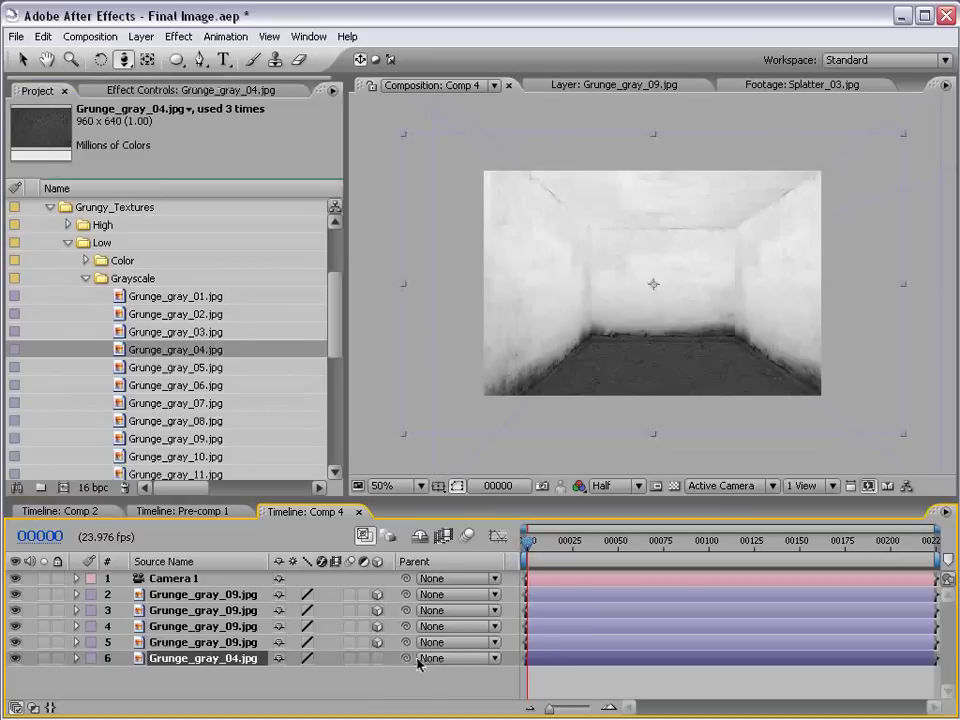
# Make the Grunge_gray_04.jpg layer 3D, lay it flat as the floor, and scale it to meet the walls.
pyautogui.click(376, 658)
pyautogui.press('w')
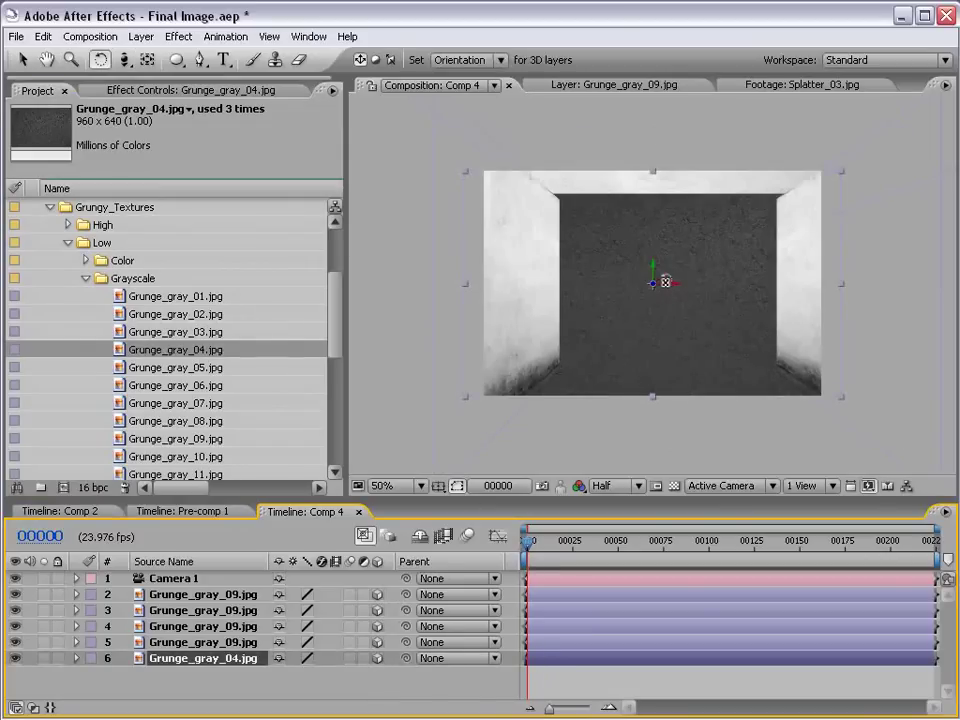
pyautogui.moveTo(664, 275); pyautogui.dragTo(656, 372)
pyautogui.press('v')
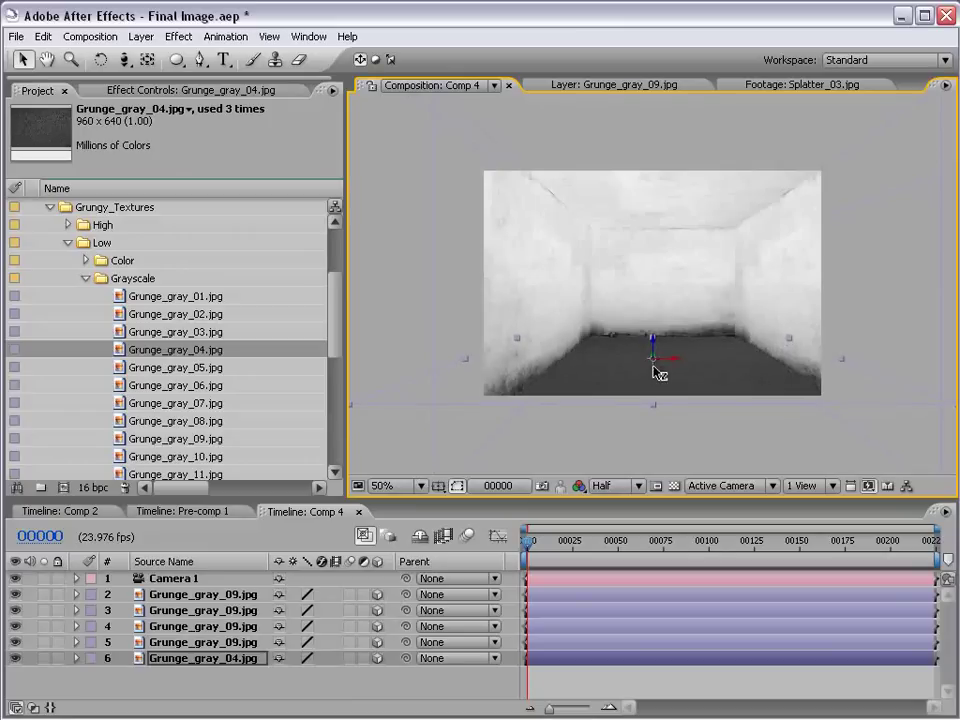
pyautogui.moveTo(514, 339)
pyautogui.mouseDown()
pyautogui.moveTo(506, 328)
pyautogui.moveTo(510, 335)
pyautogui.mouseUp()
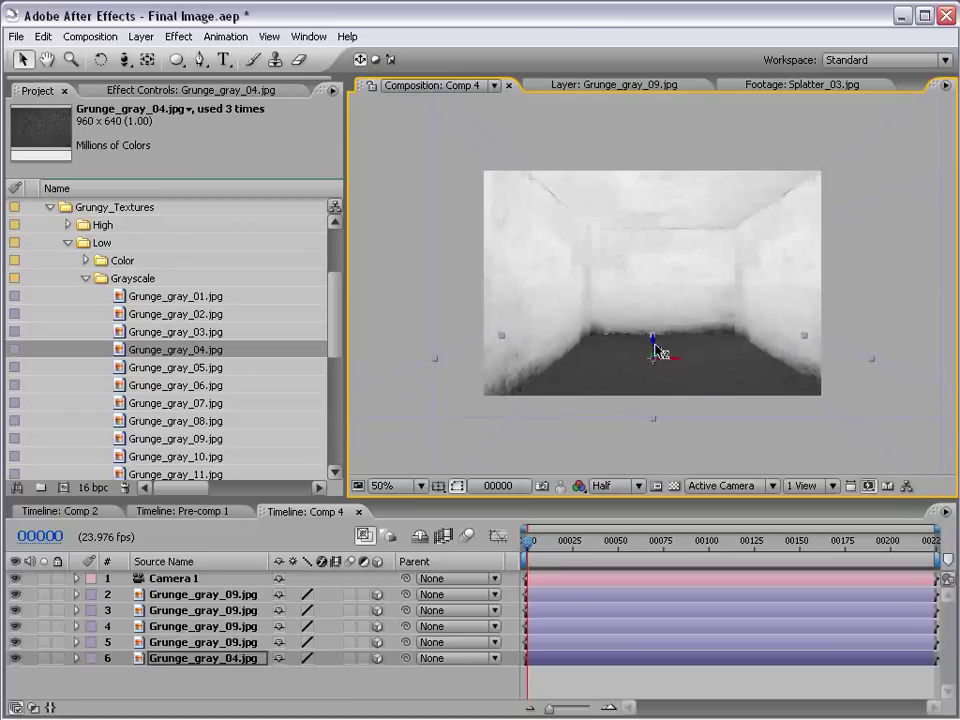
pyautogui.moveTo(656, 349)
pyautogui.mouseDown()
pyautogui.moveTo(658, 360)
pyautogui.moveTo(652, 349)
pyautogui.mouseUp()
pyautogui.click(640, 672)
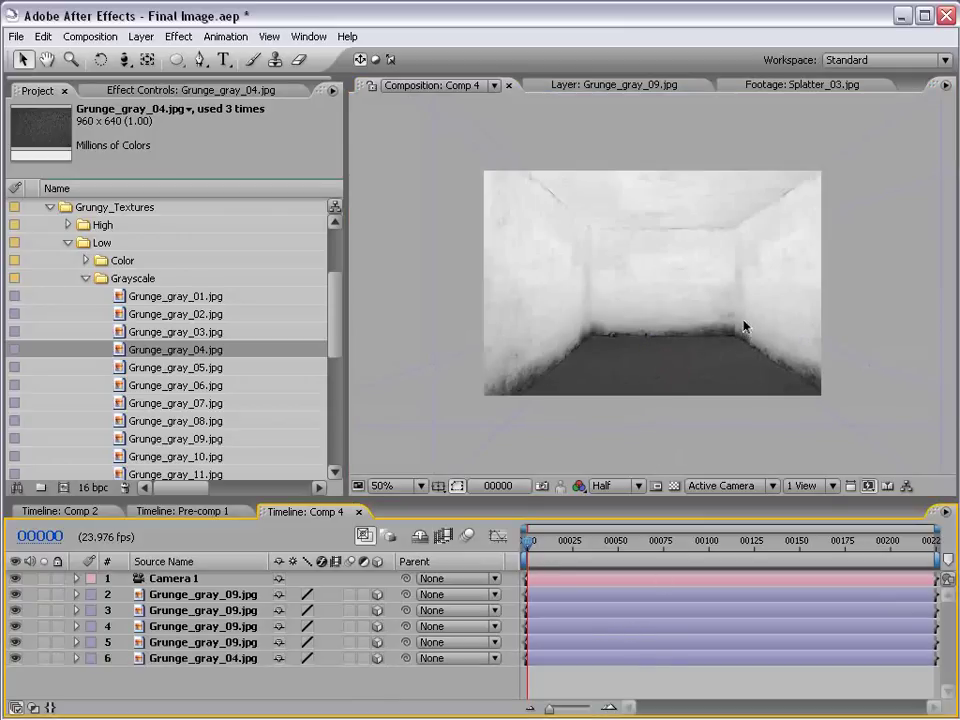
# Orbit the camera inside the room to check how the walls, ceiling and floor fit together.
pyautogui.press('c')
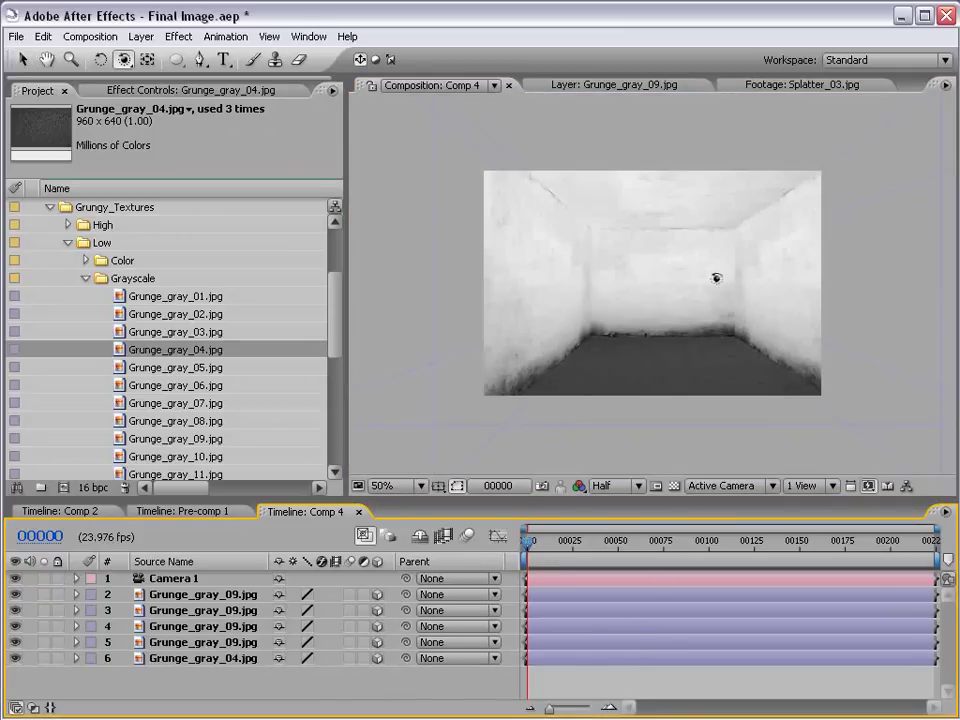
pyautogui.moveTo(653, 274); pyautogui.dragTo(721, 274)
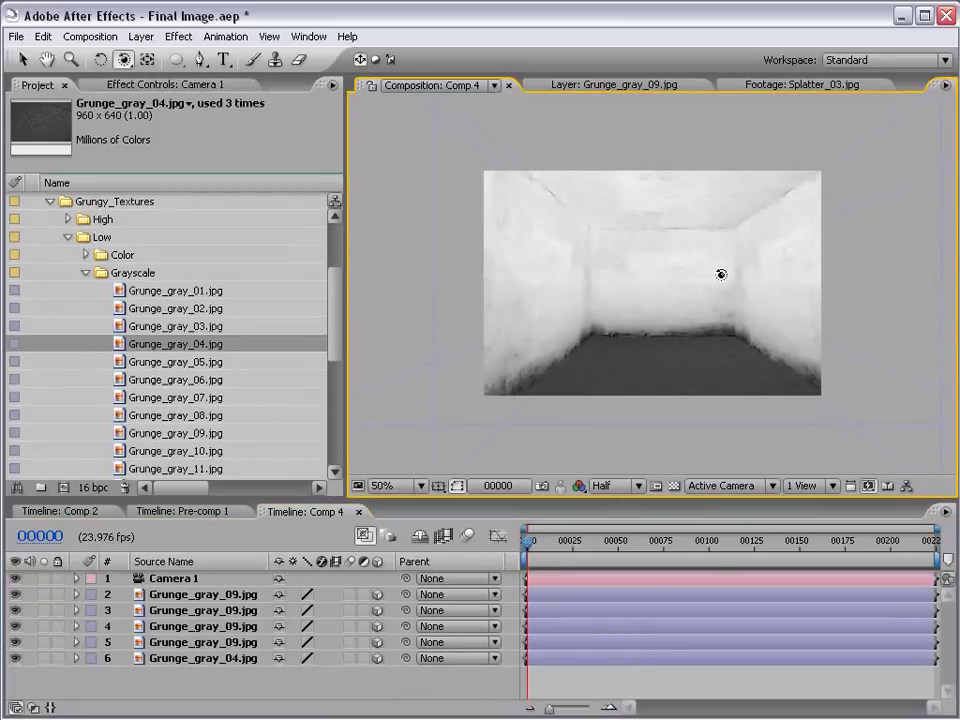
# Start a new Point light for Comp 4 and pick a warm orange light color.
pyautogui.press('v')
pyautogui.click(603, 668)
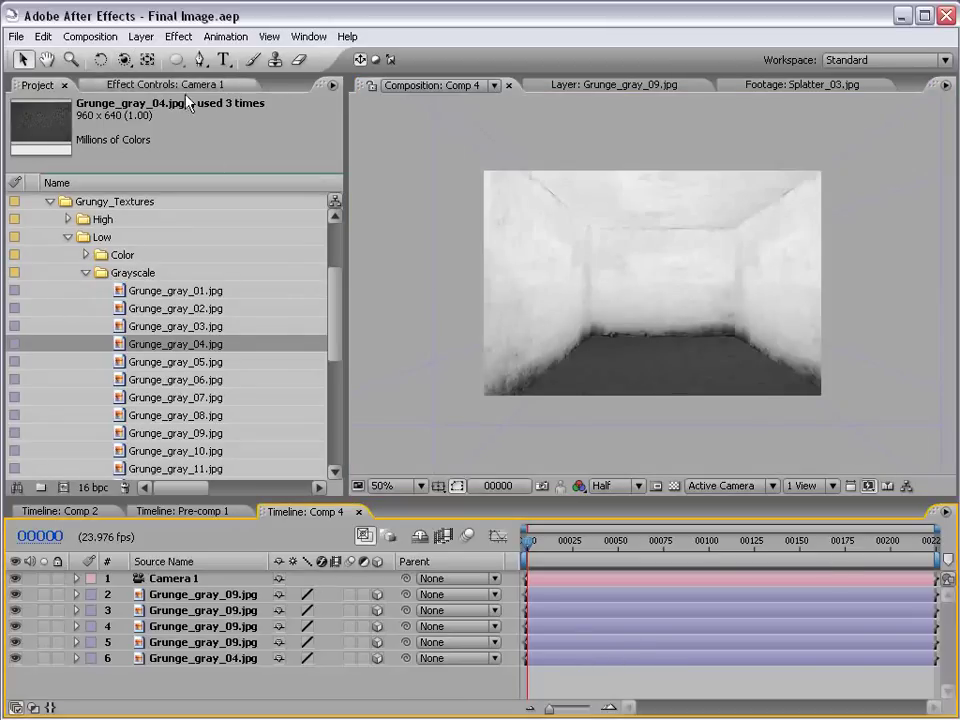
pyautogui.click(141, 37)
pyautogui.moveTo(160, 56)
pyautogui.click(386, 86)
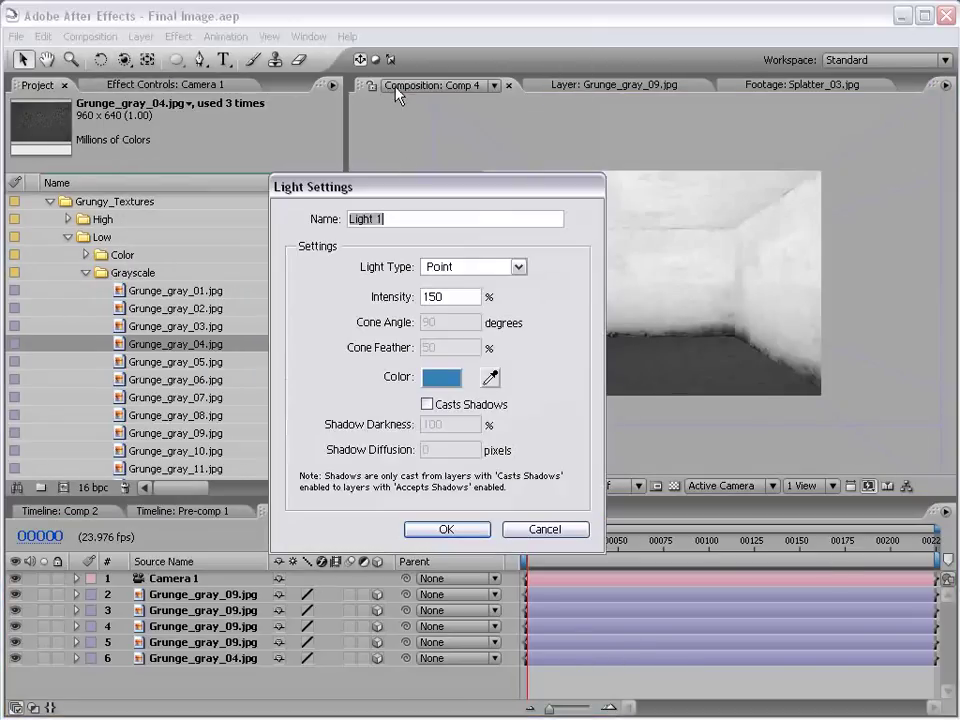
pyautogui.click(443, 377)
pyautogui.click(565, 611)
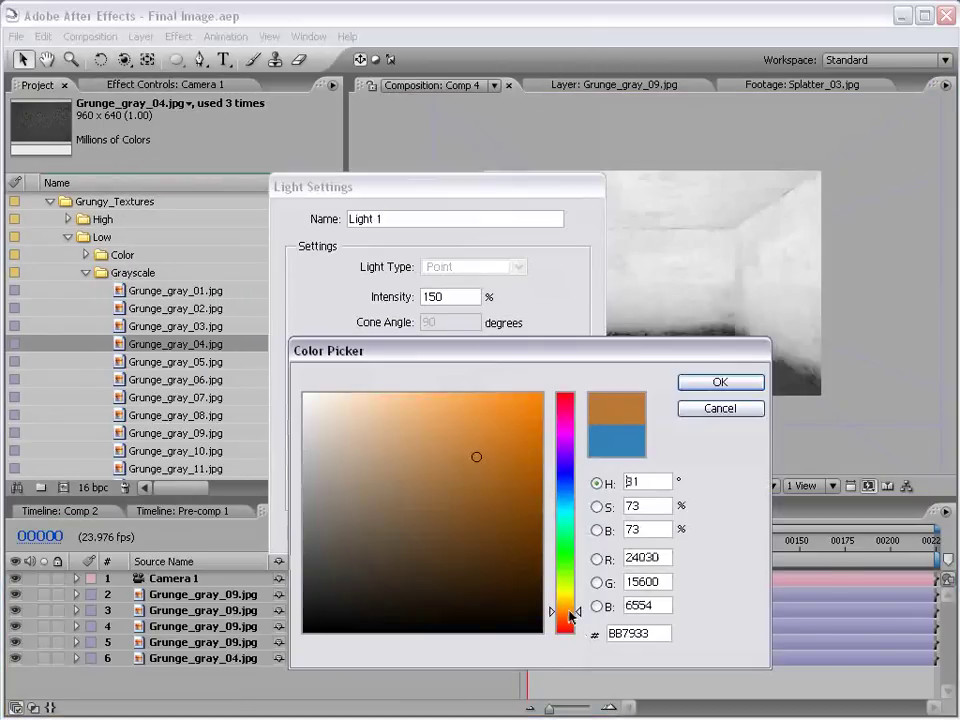
pyautogui.moveTo(490, 458); pyautogui.dragTo(456, 435)
pyautogui.click(463, 446)
pyautogui.click(704, 383)
# Create the light at 100% intensity, and raise Light 1's intensity to 192%.
pyautogui.press('Tab')
pyautogui.press('Tab')
pyautogui.write('100')
pyautogui.press('Return')
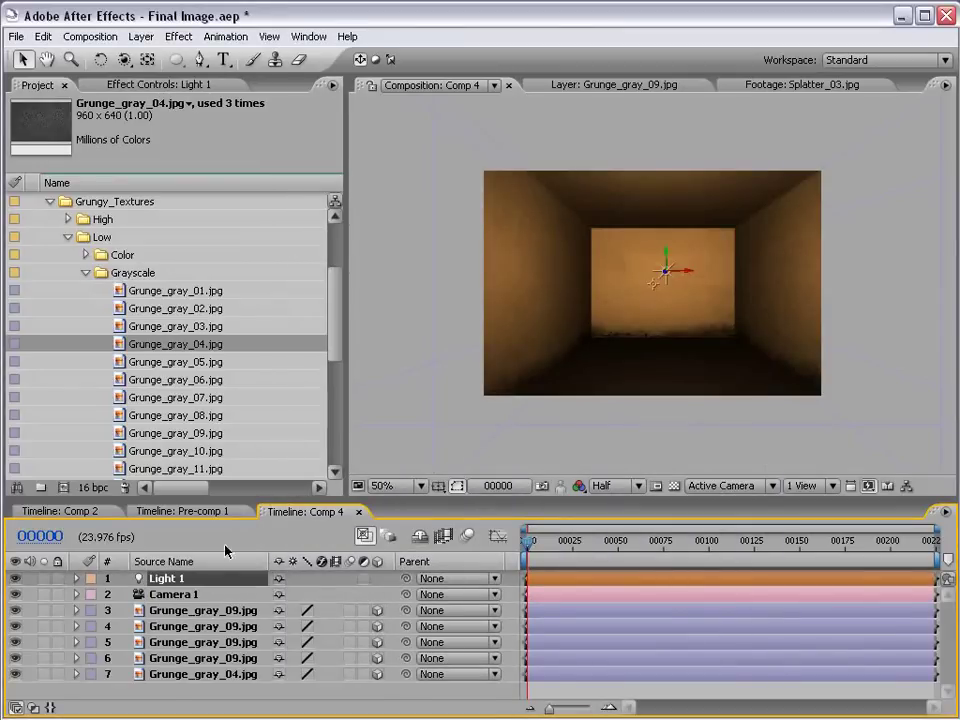
pyautogui.press('t')
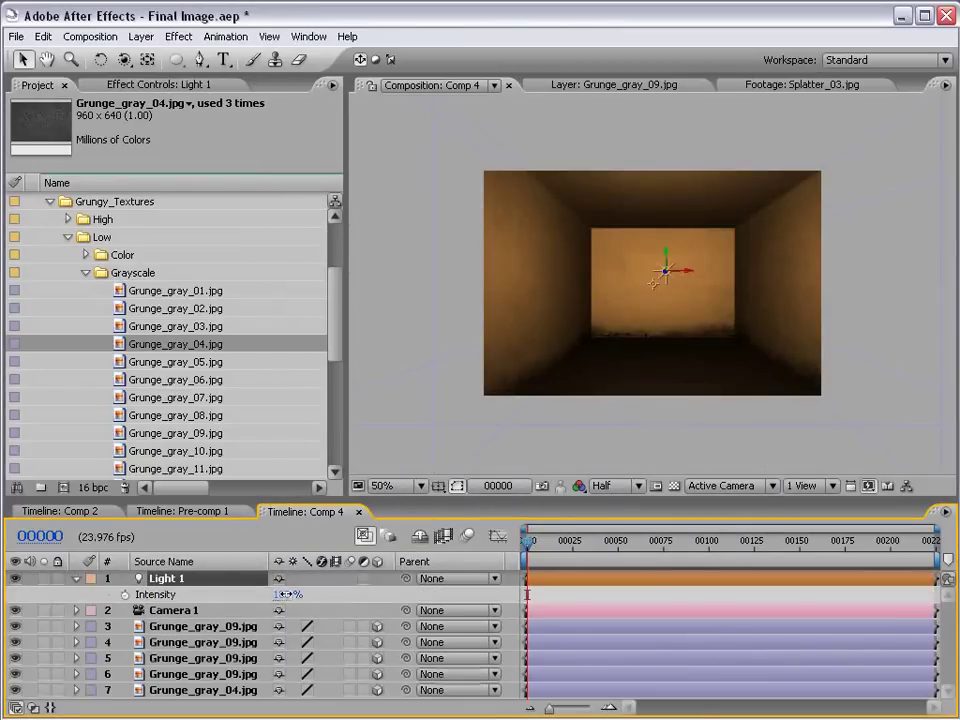
pyautogui.moveTo(284, 594); pyautogui.dragTo(369, 592)
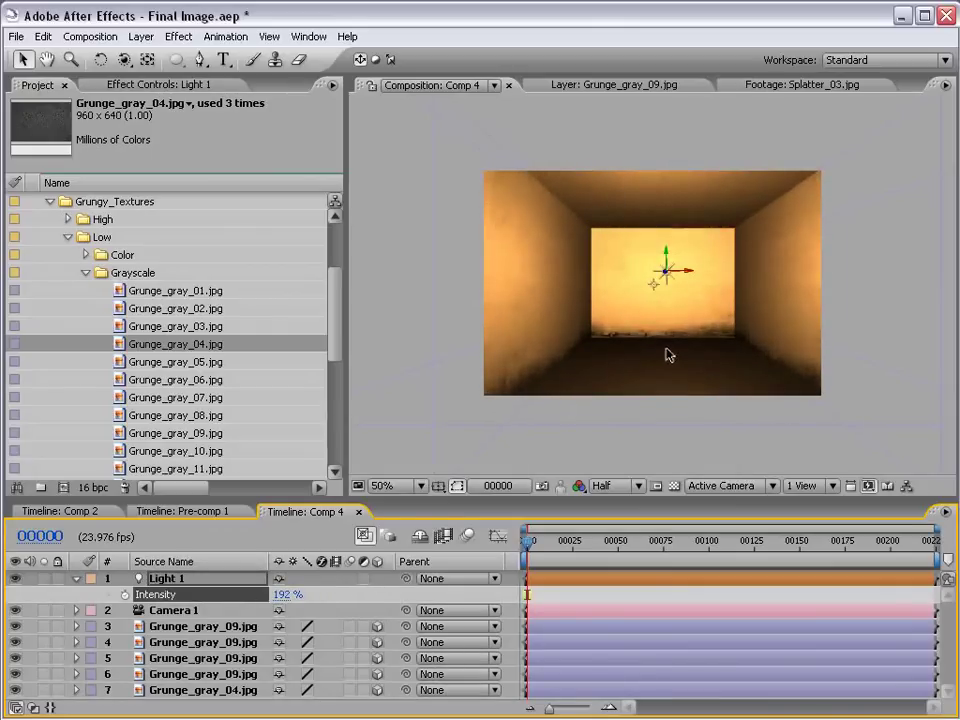
# Apply the Exposure effect to the back wall layer and set its Exposure to -3.70.
pyautogui.click(672, 297)
pyautogui.click(178, 36)
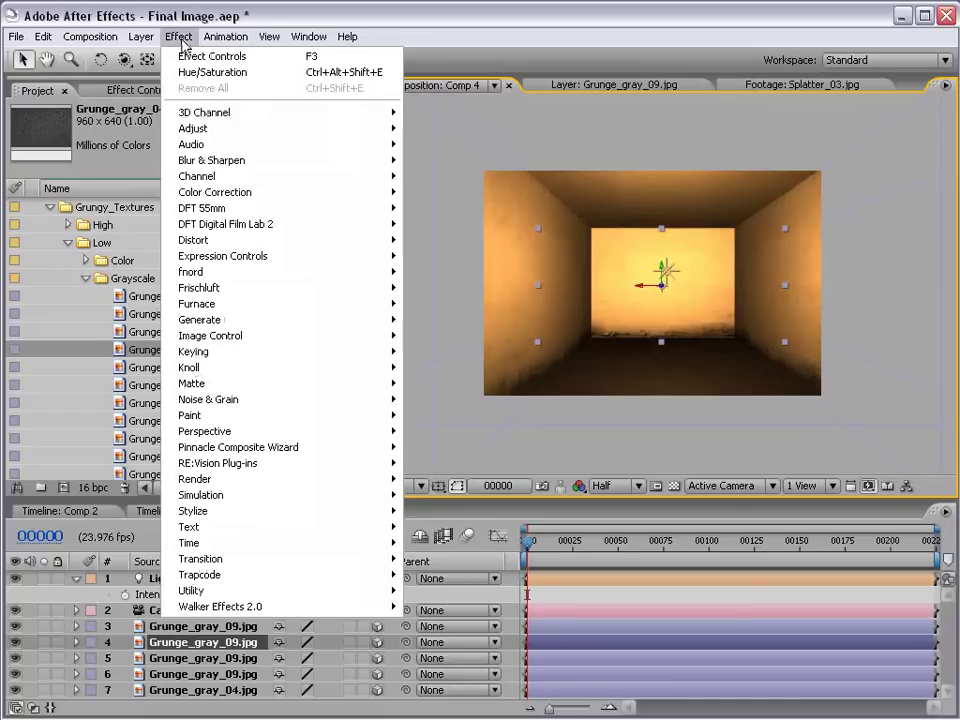
pyautogui.moveTo(225, 192)
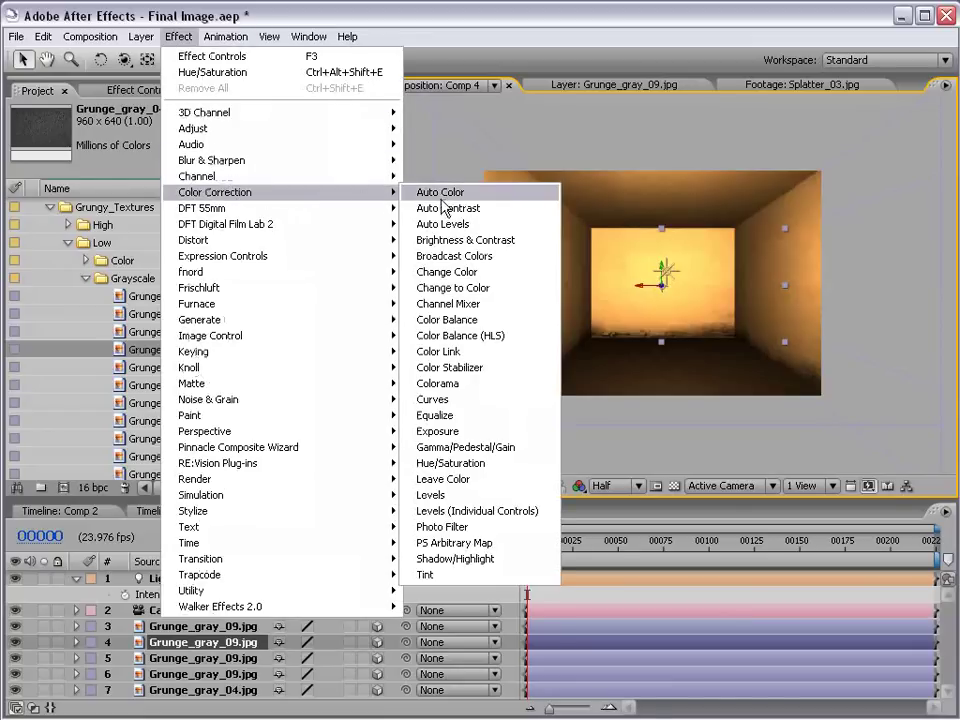
pyautogui.click(437, 431)
pyautogui.moveTo(170, 188); pyautogui.dragTo(139, 189)
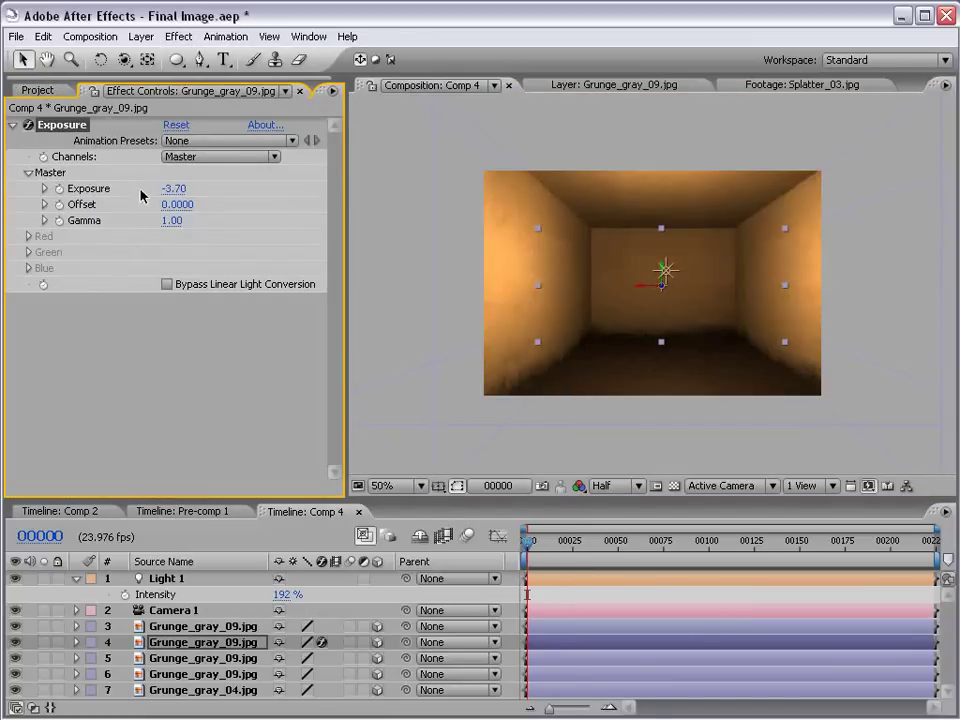
pyautogui.click(548, 606)
# Apply Curves to the Grunge_gray_04.jpg floor layer, raising the highlights and lowering the shadows for more contrast.
pyautogui.moveTo(206, 499); pyautogui.dragTo(206, 486)
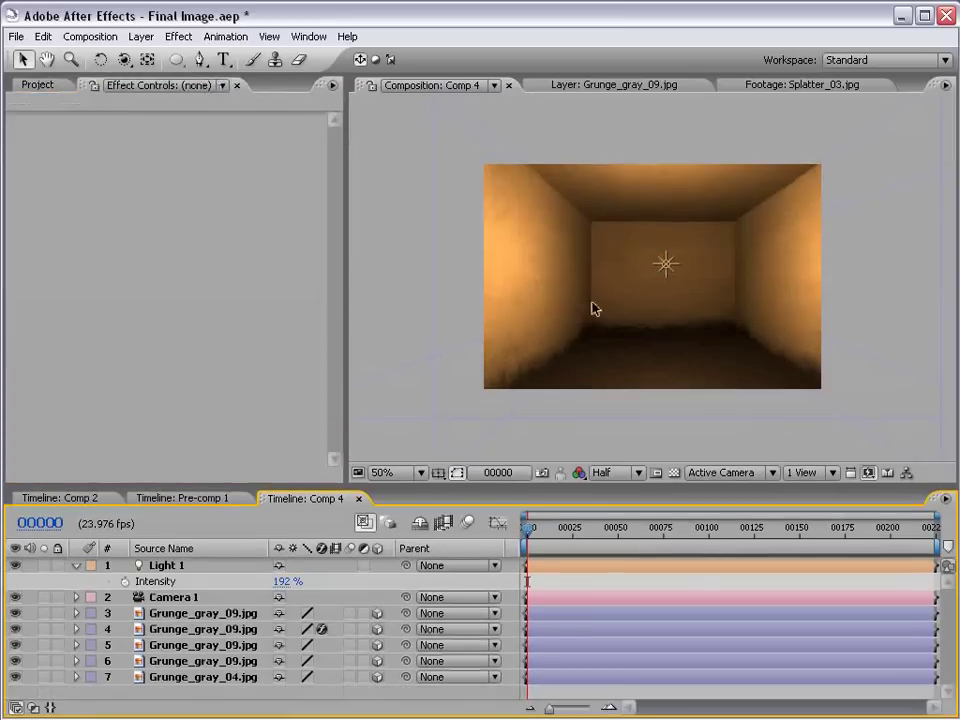
pyautogui.click(205, 677)
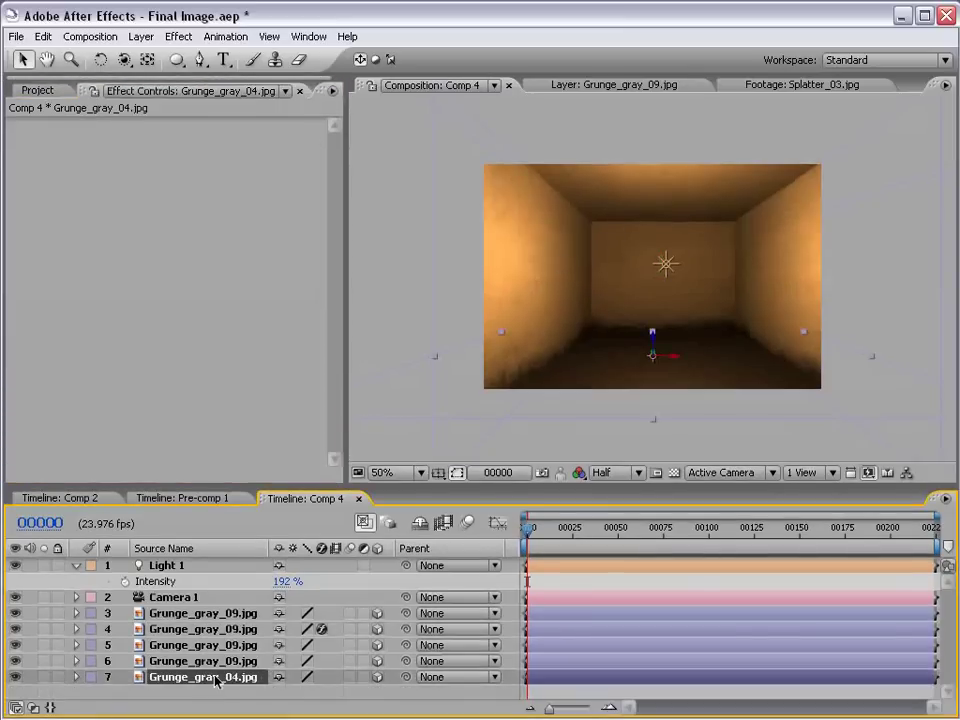
pyautogui.click(178, 37)
pyautogui.moveTo(242, 193)
pyautogui.click(442, 396)
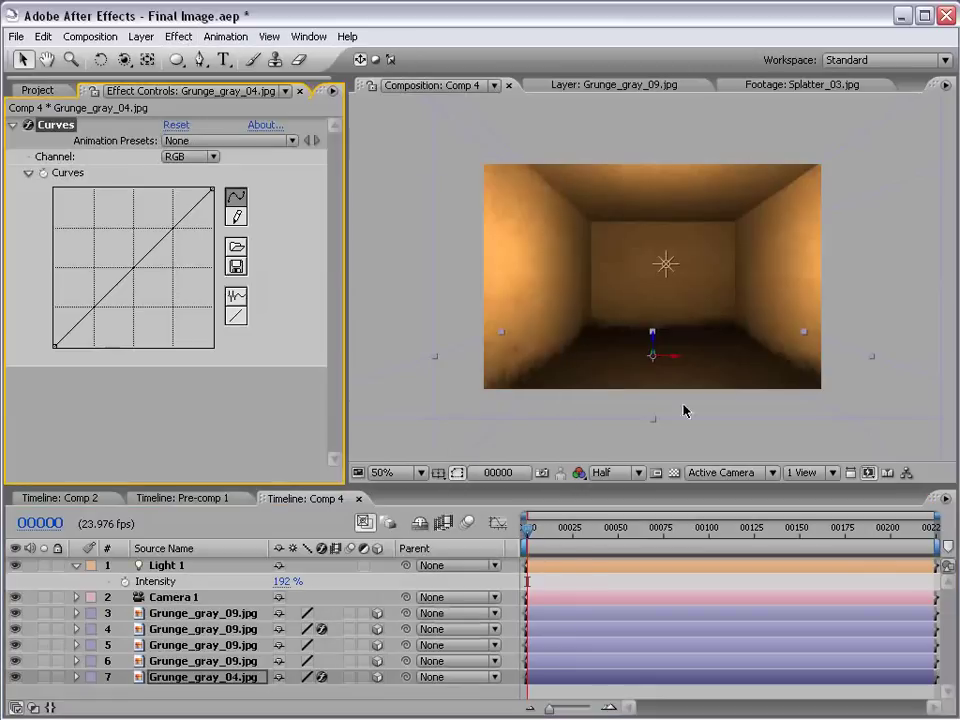
pyautogui.moveTo(152, 249); pyautogui.dragTo(146, 233)
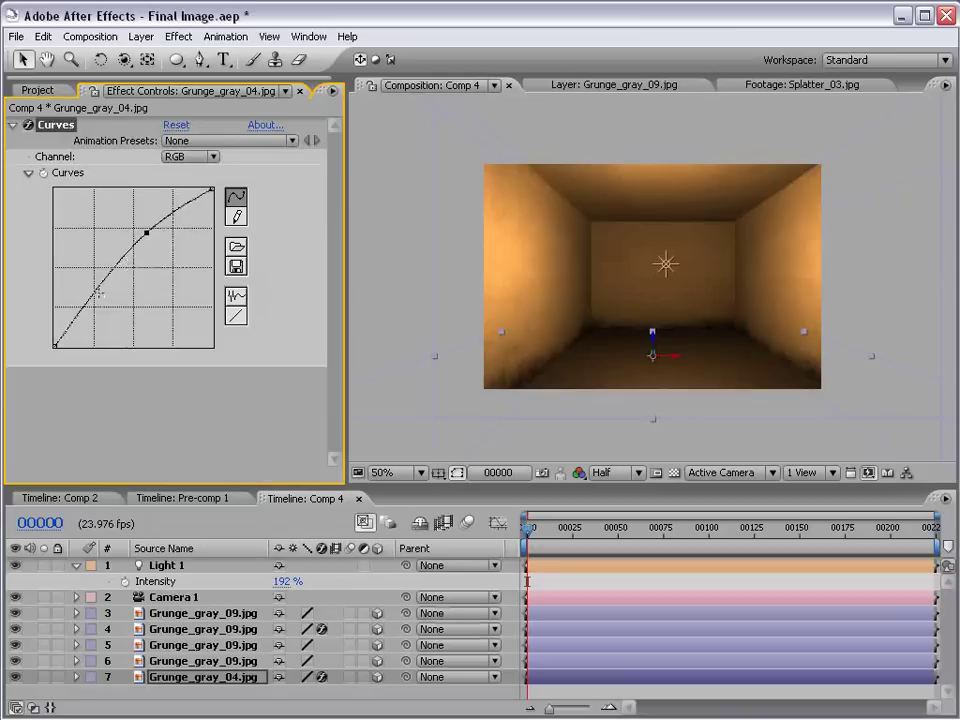
pyautogui.moveTo(99, 293); pyautogui.dragTo(94, 318)
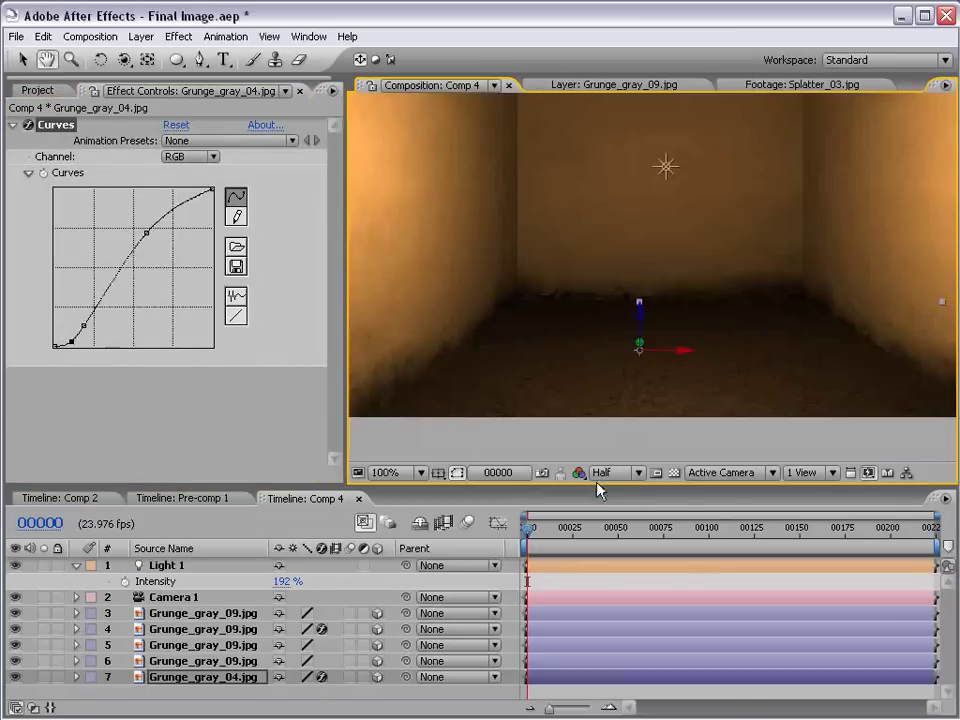
# Set the composition preview resolution to Full and show the whole room at 50% magnification.
pyautogui.click(608, 473)
pyautogui.click(614, 492)
pyautogui.press(',')
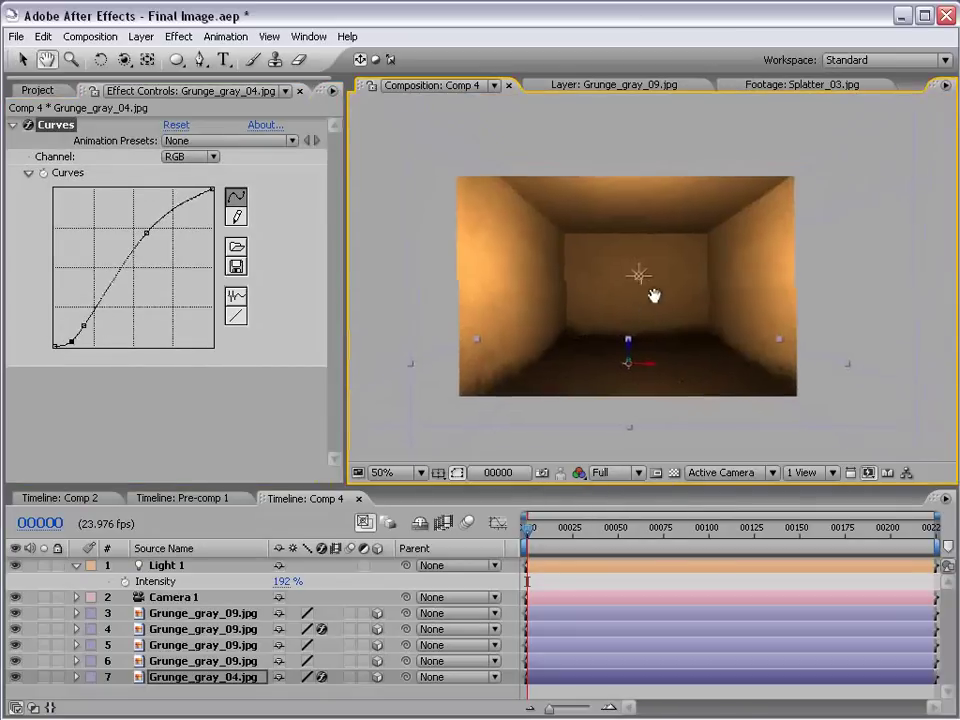
pyautogui.press('/')
pyautogui.press(',')
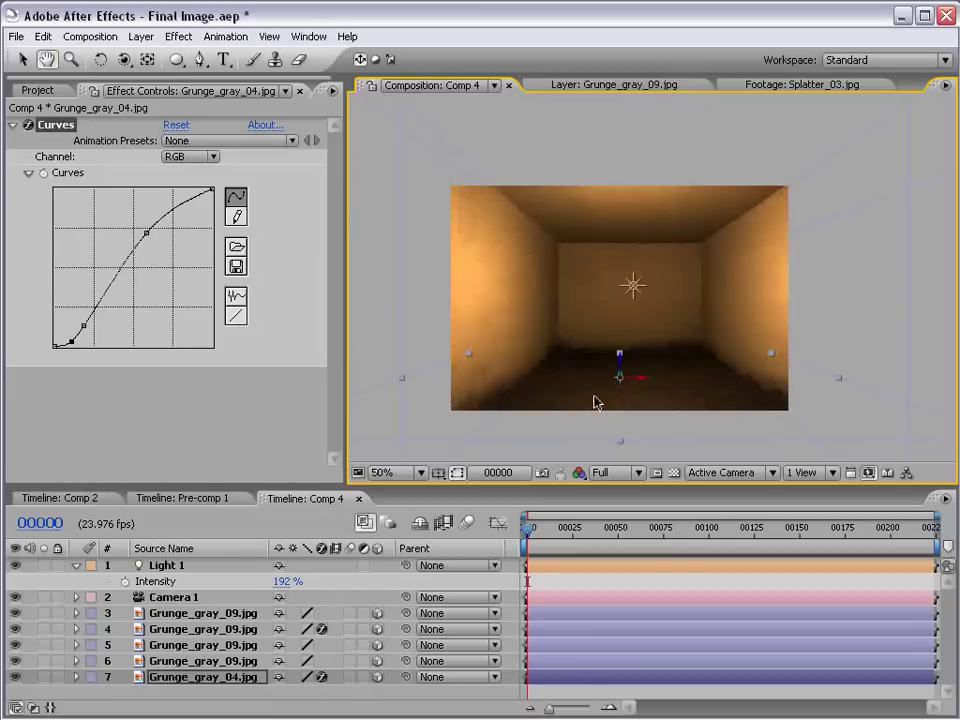
# Change Light 1's color to a brighter, more saturated orange in its Light Options.
pyautogui.doubleClick(77, 566)
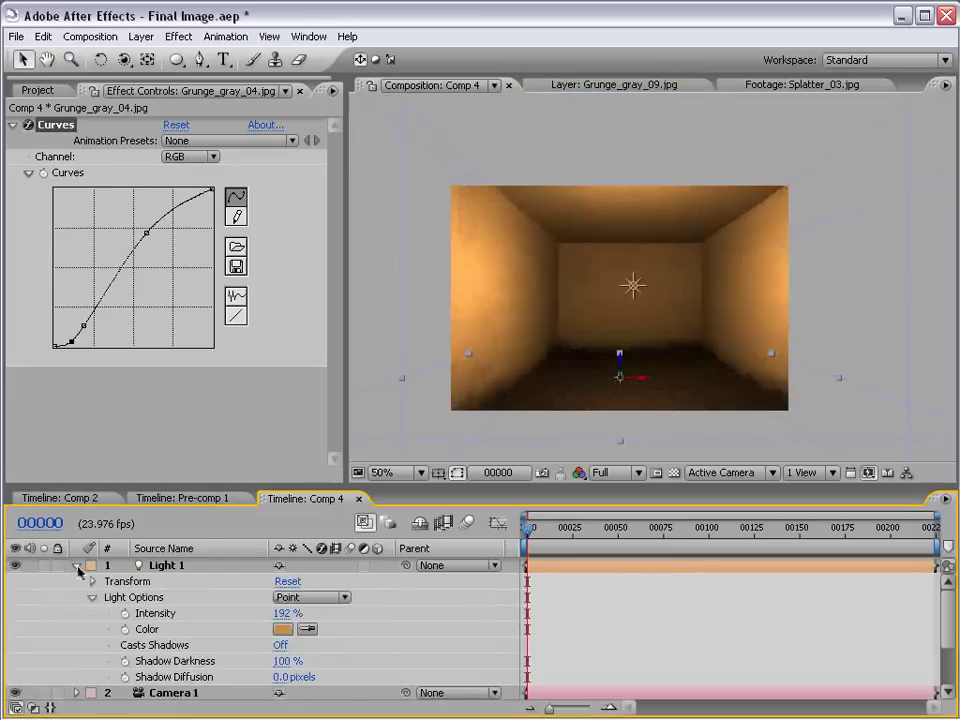
pyautogui.click(282, 629)
pyautogui.moveTo(471, 454); pyautogui.dragTo(491, 435)
pyautogui.click(722, 383)
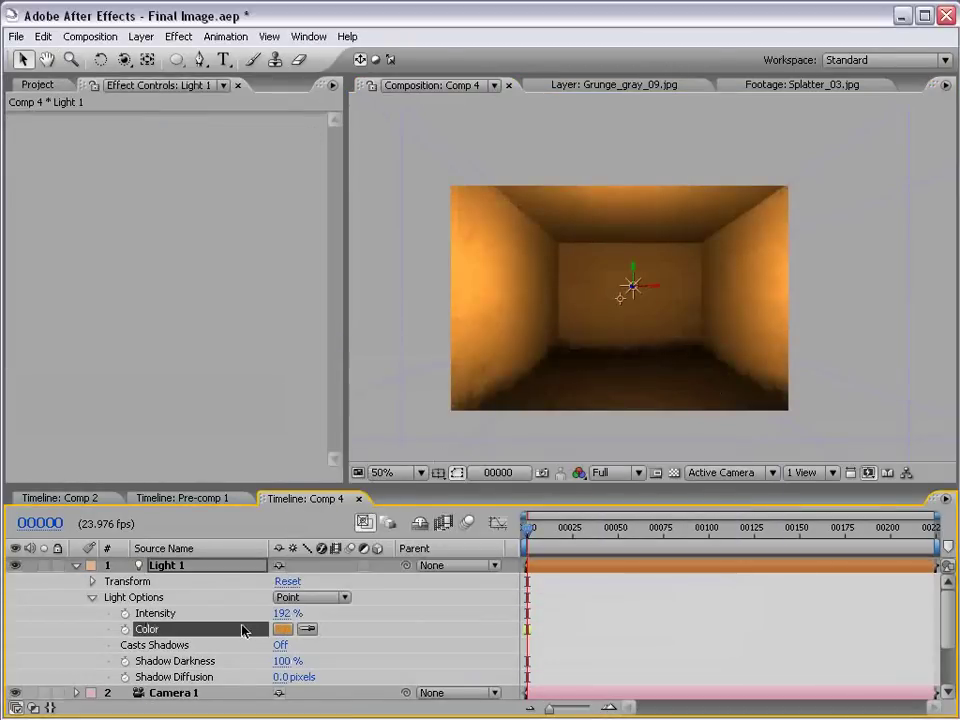
pyautogui.click(282, 629)
pyautogui.moveTo(486, 429); pyautogui.dragTo(476, 420)
pyautogui.click(681, 381)
pyautogui.click(675, 591)
pyautogui.scroll(1, 623, 333)
pyautogui.scroll(-1, 623, 333)
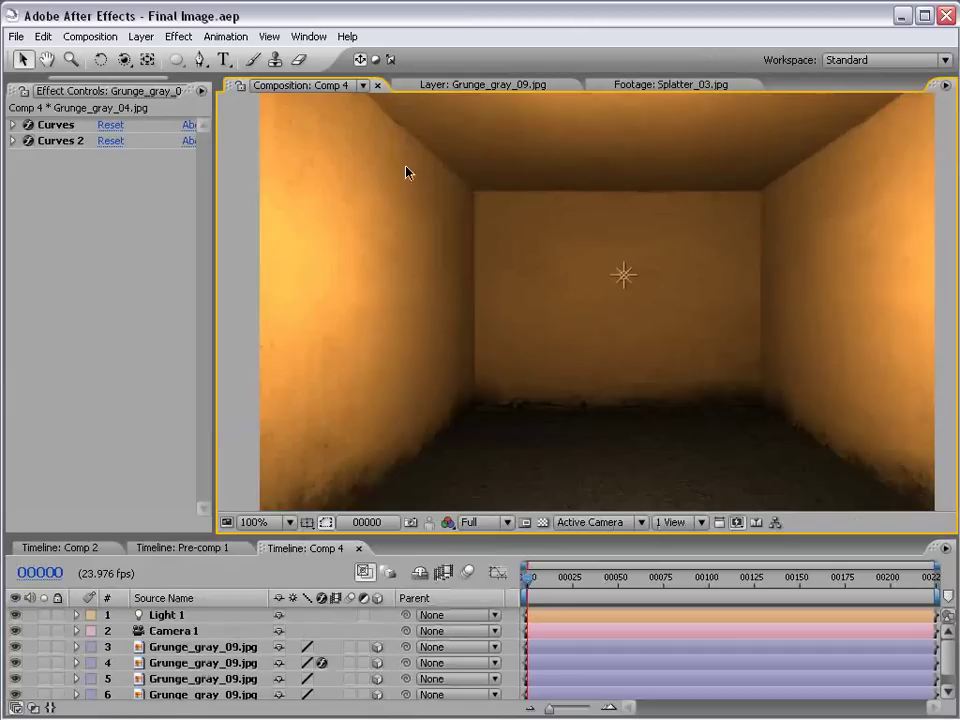
# Create a white 720 x 480 solid in Comp 4 and apply CC Particle World to it.
pyautogui.click(141, 36)
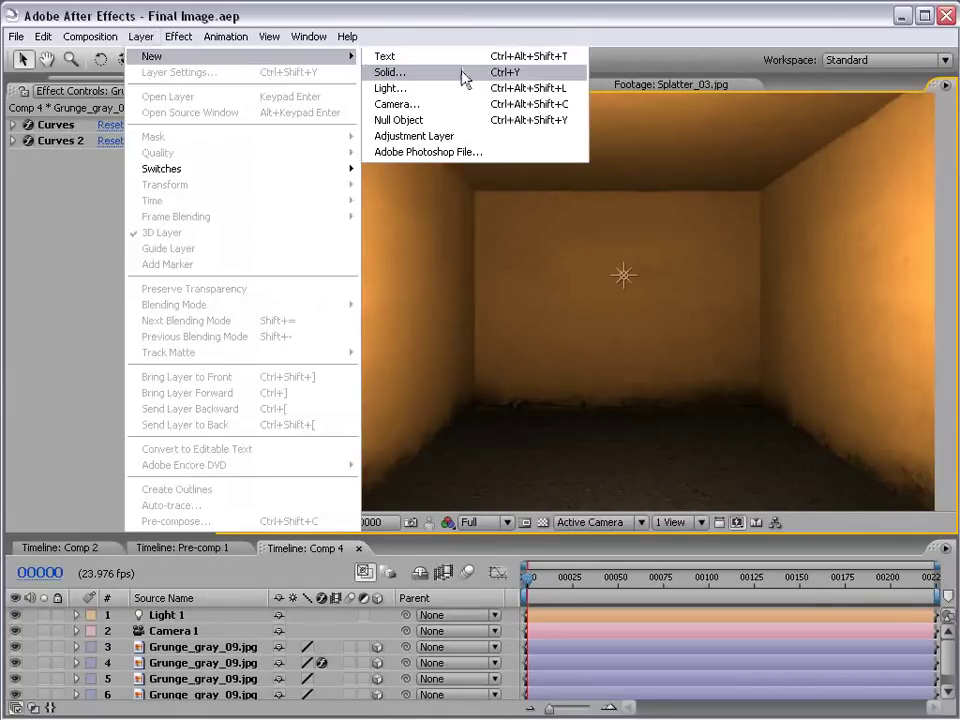
pyautogui.click(463, 72)
pyautogui.moveTo(957, 330); pyautogui.dragTo(458, 196)
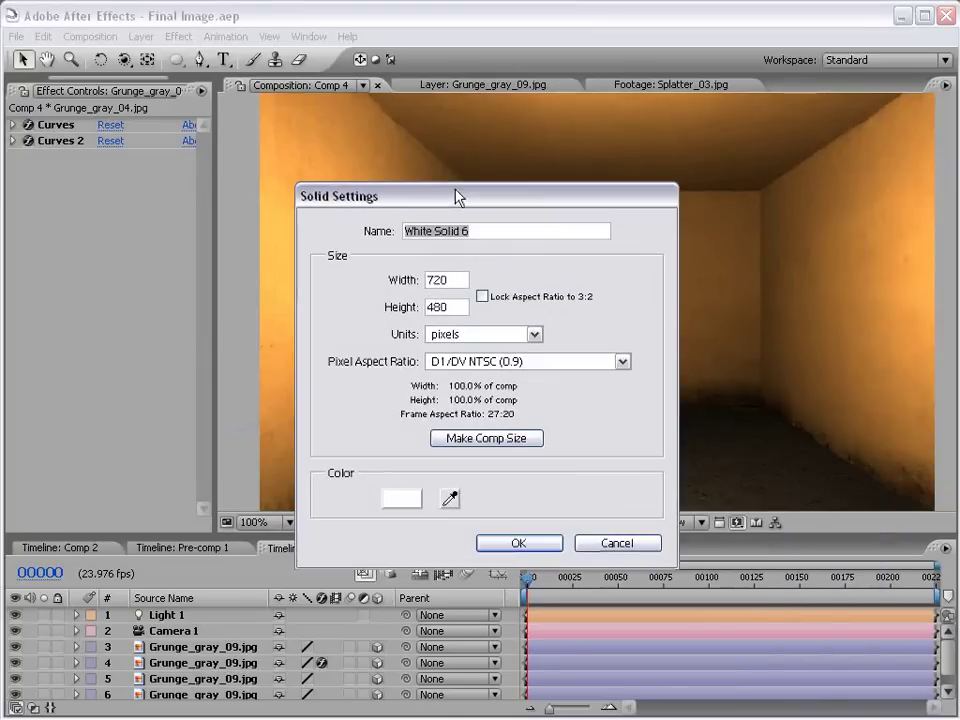
pyautogui.click(510, 545)
pyautogui.click(178, 36)
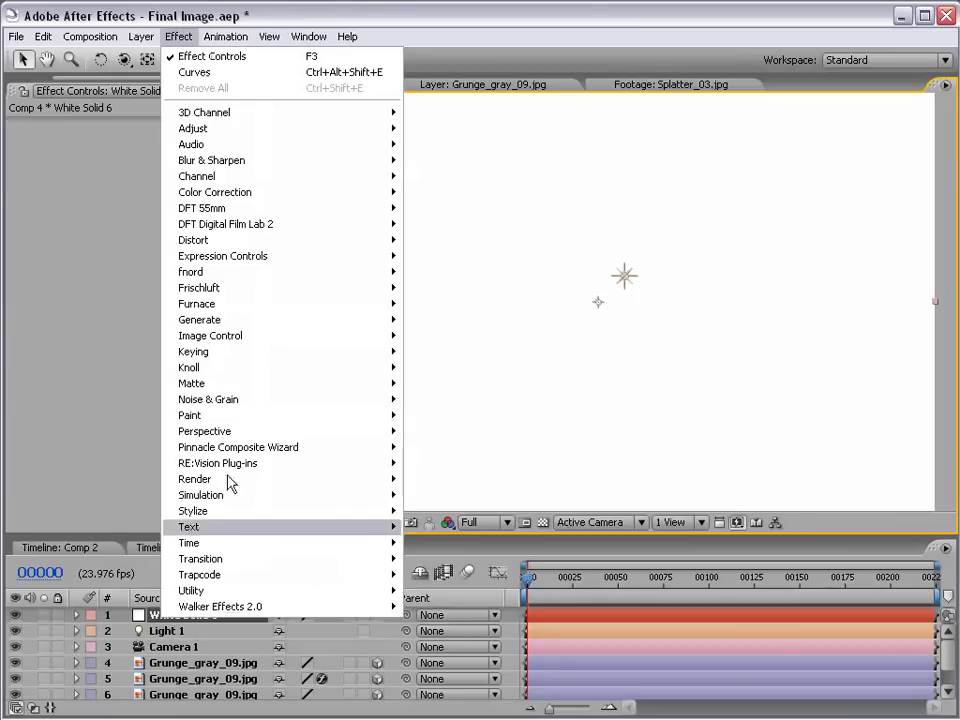
pyautogui.moveTo(211, 500)
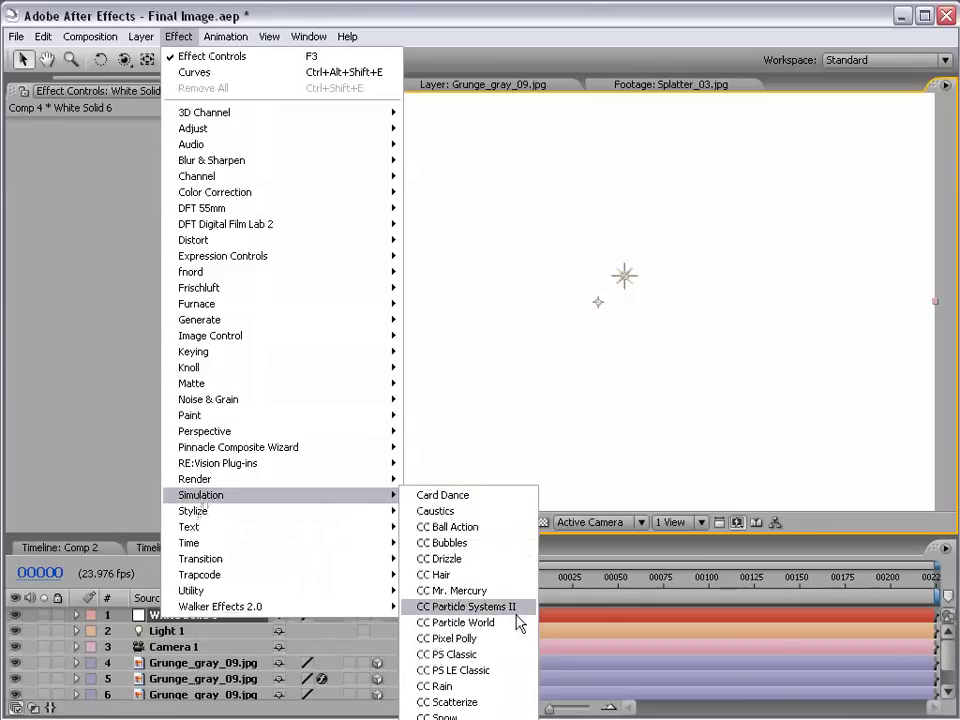
pyautogui.click(455, 622)
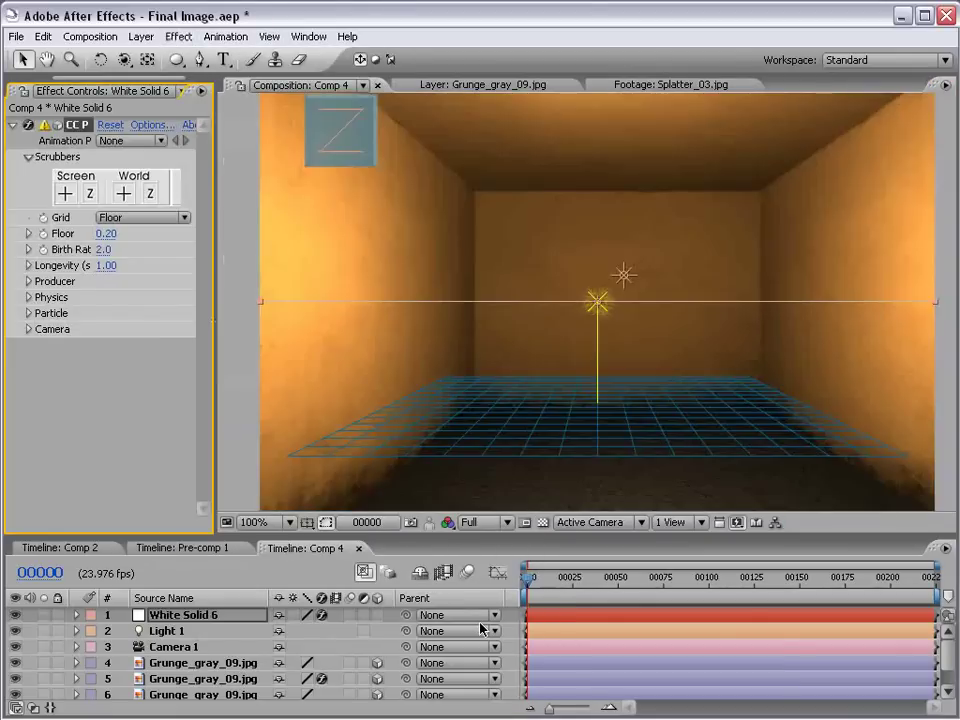
# Turn off the CC Particle World grid and advance the current time to frame 44.
pyautogui.moveTo(528, 577); pyautogui.dragTo(579, 580)
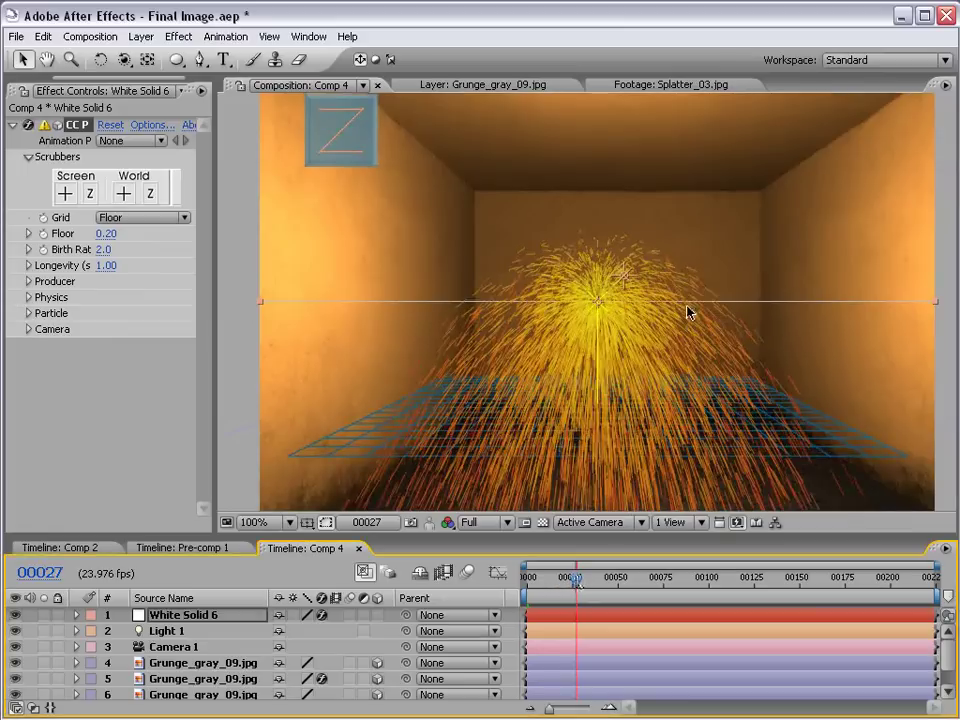
pyautogui.moveTo(207, 221); pyautogui.dragTo(297, 222)
pyautogui.click(162, 219)
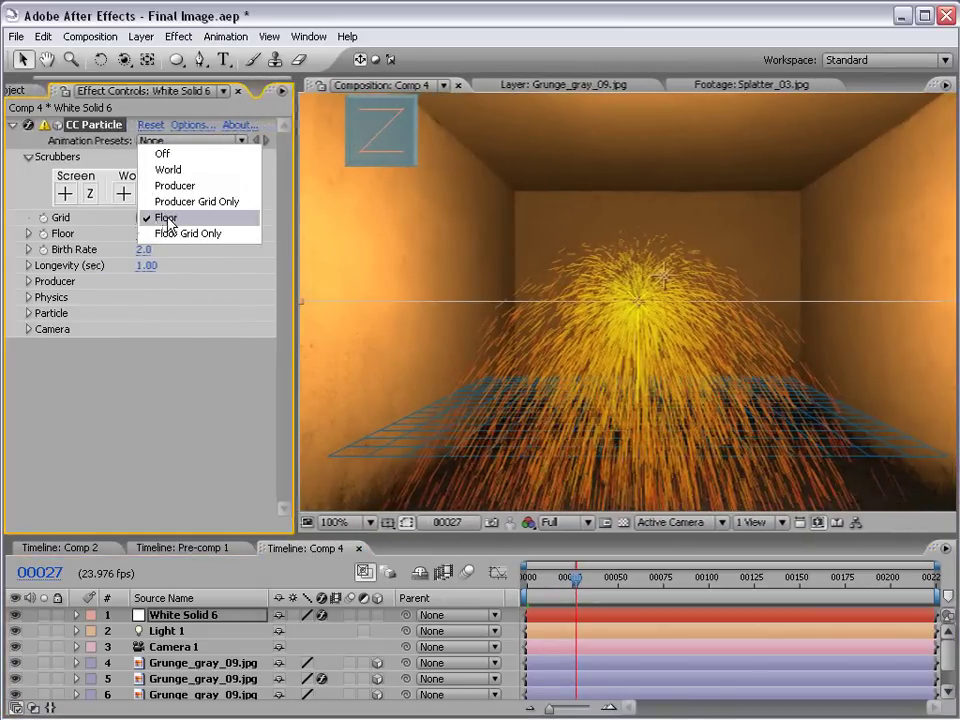
pyautogui.click(165, 154)
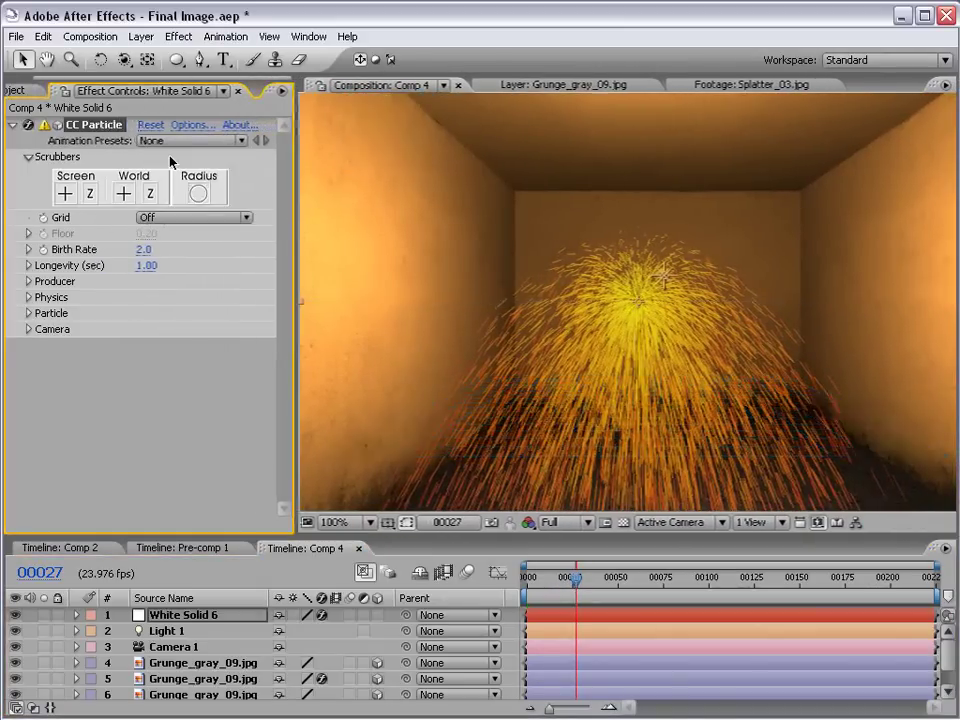
pyautogui.moveTo(580, 581); pyautogui.dragTo(610, 582)
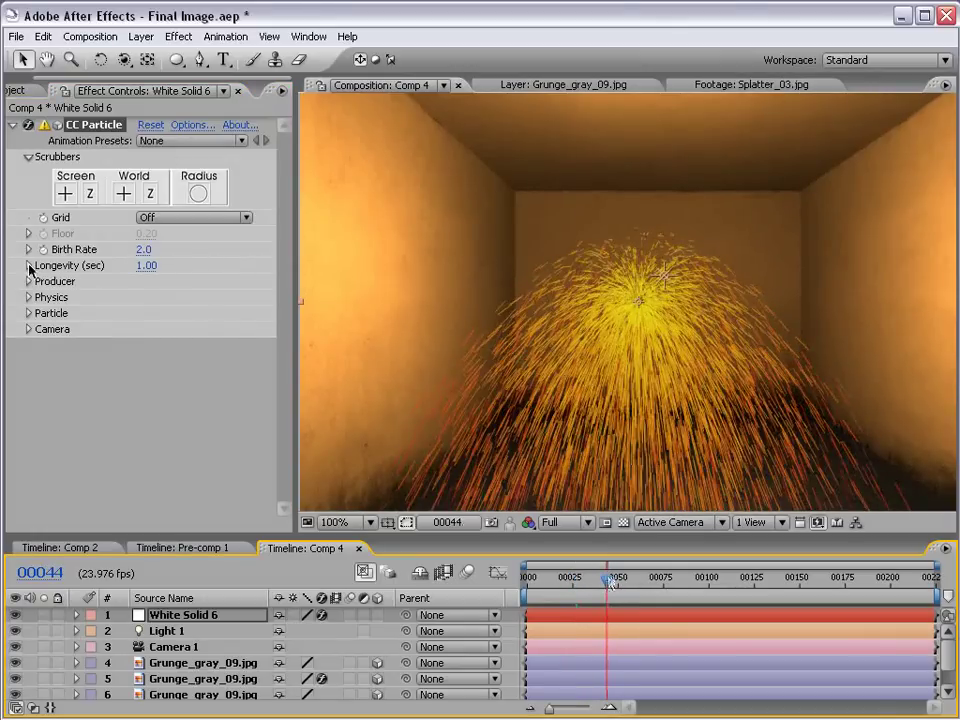
# Set the particle Producer's Radius X, Radius Y and Radius Z all to 0.
pyautogui.click(28, 281)
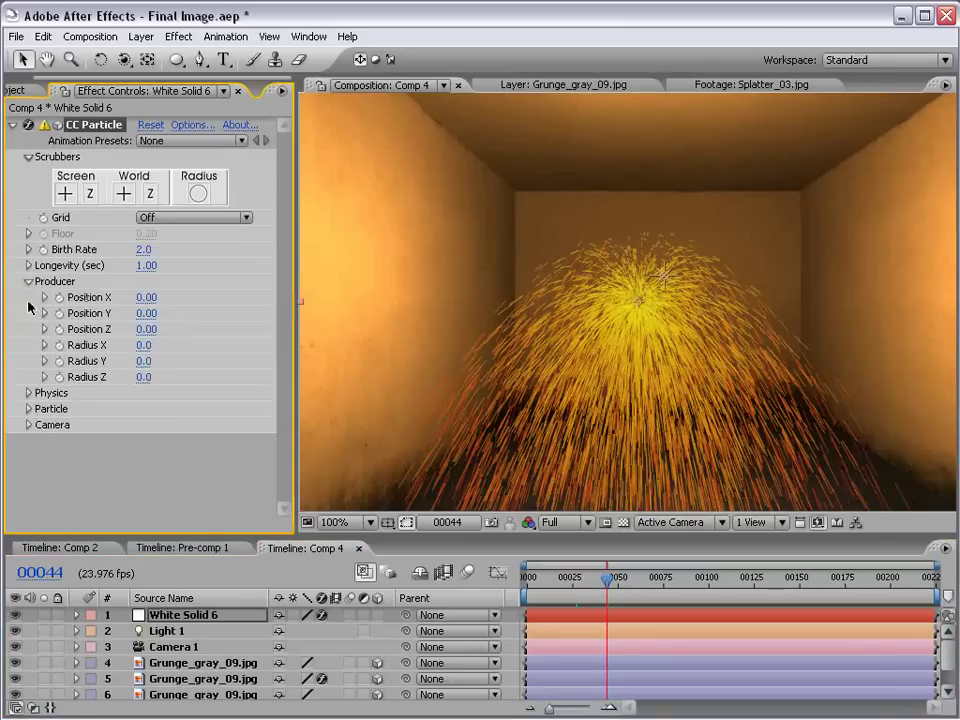
pyautogui.click(28, 393)
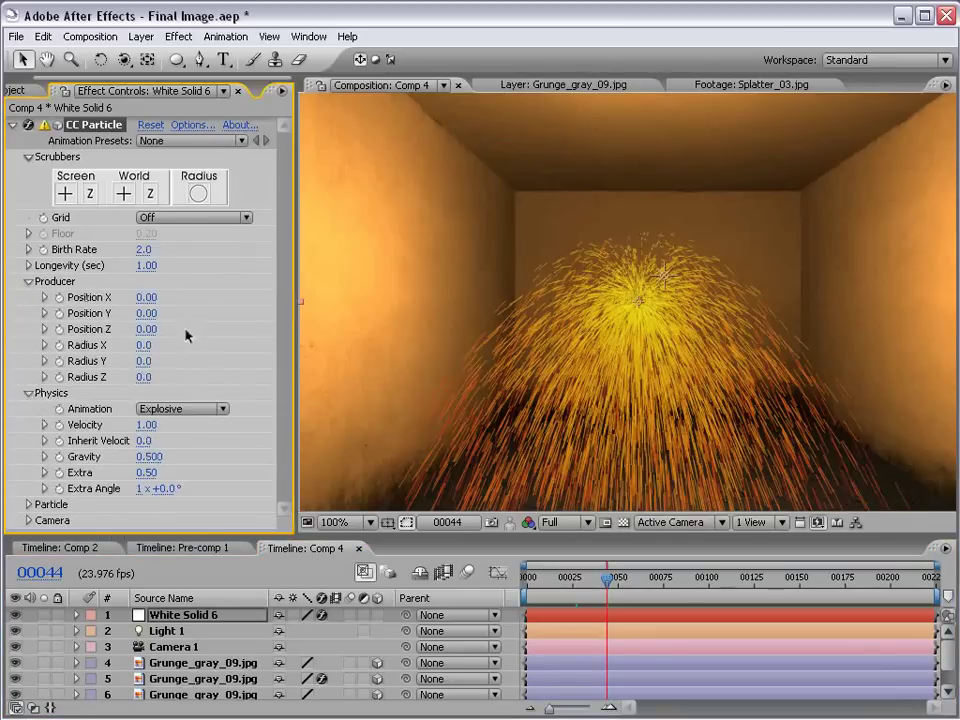
pyautogui.click(144, 345)
pyautogui.write('0.025')
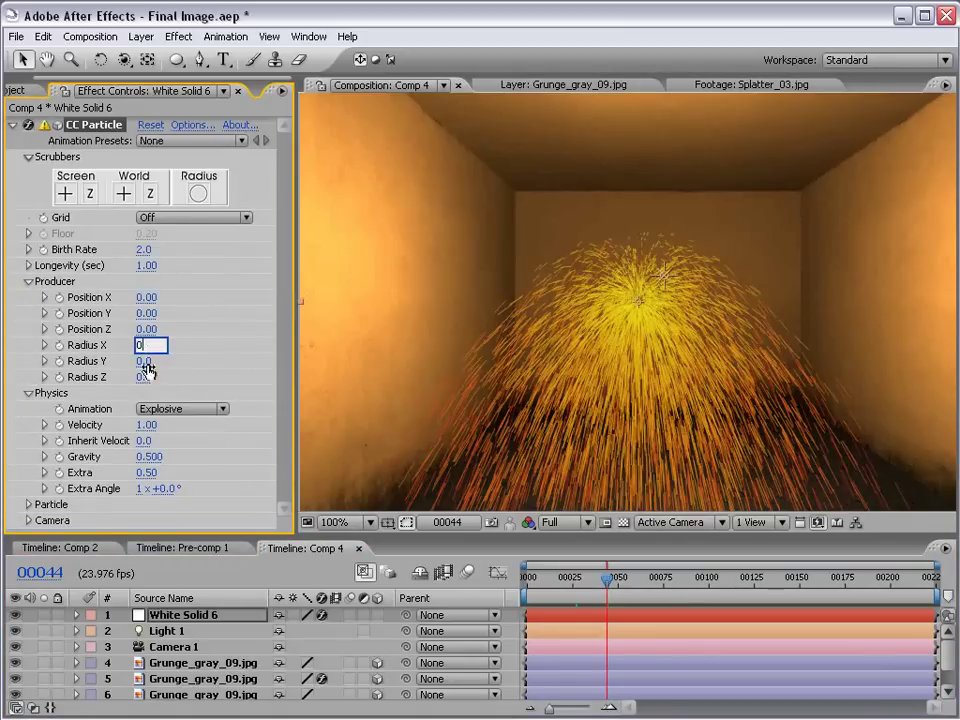
pyautogui.click(144, 362)
pyautogui.write('0')
pyautogui.click(148, 377)
pyautogui.write('0')
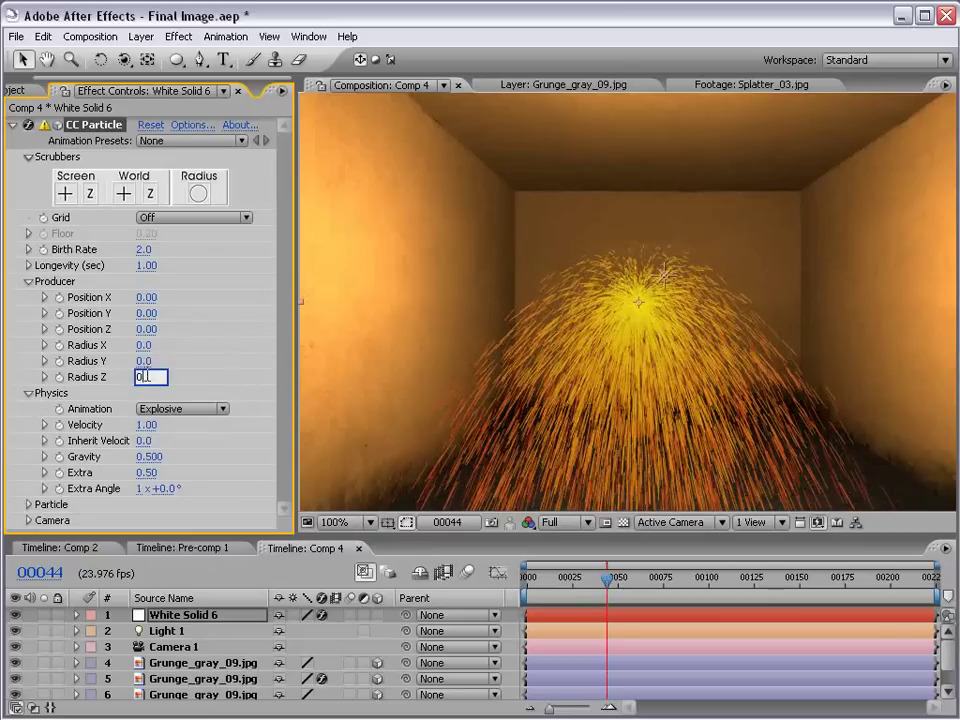
pyautogui.press('Return')
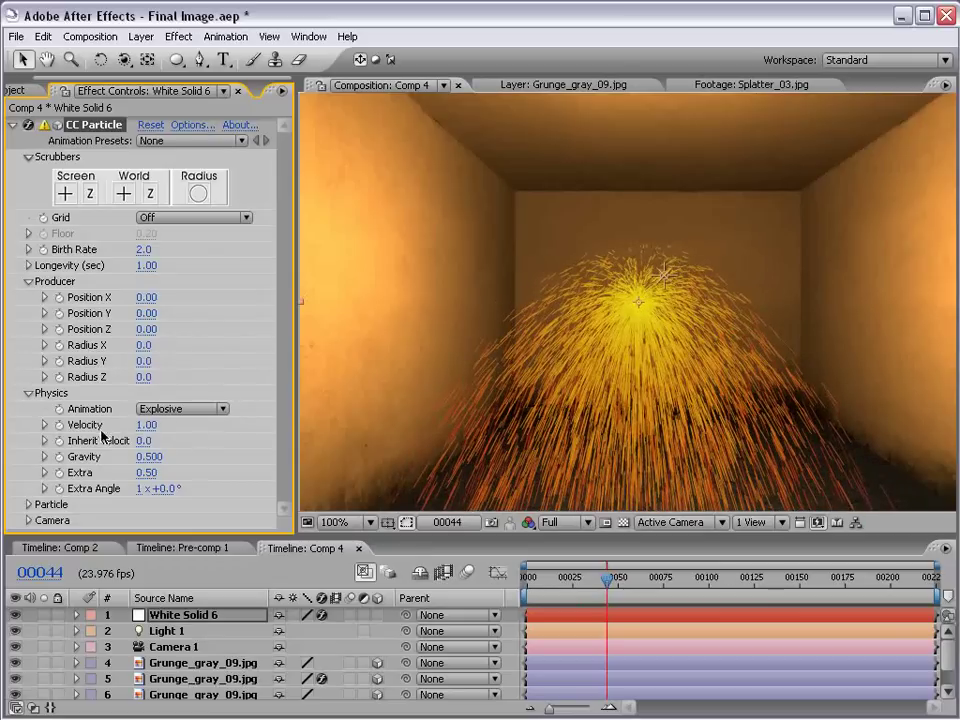
# Set the particle Physics Velocity, Gravity and Extra to 0, and inspect the emitter at frame 89.
pyautogui.click(145, 425)
pyautogui.click(143, 441)
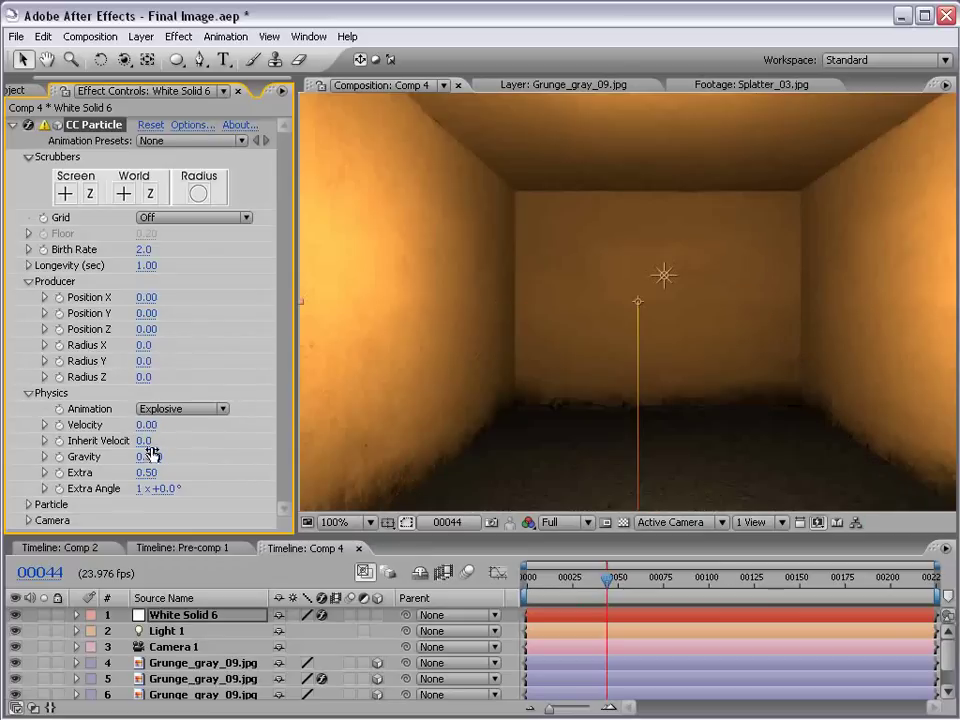
pyautogui.press('Return')
pyautogui.click(149, 456)
pyautogui.write('0')
pyautogui.press('Return')
pyautogui.click(146, 472)
pyautogui.write('0')
pyautogui.press('Return')
pyautogui.moveTo(604, 591); pyautogui.dragTo(690, 591)
pyautogui.scroll(5, 628, 410)
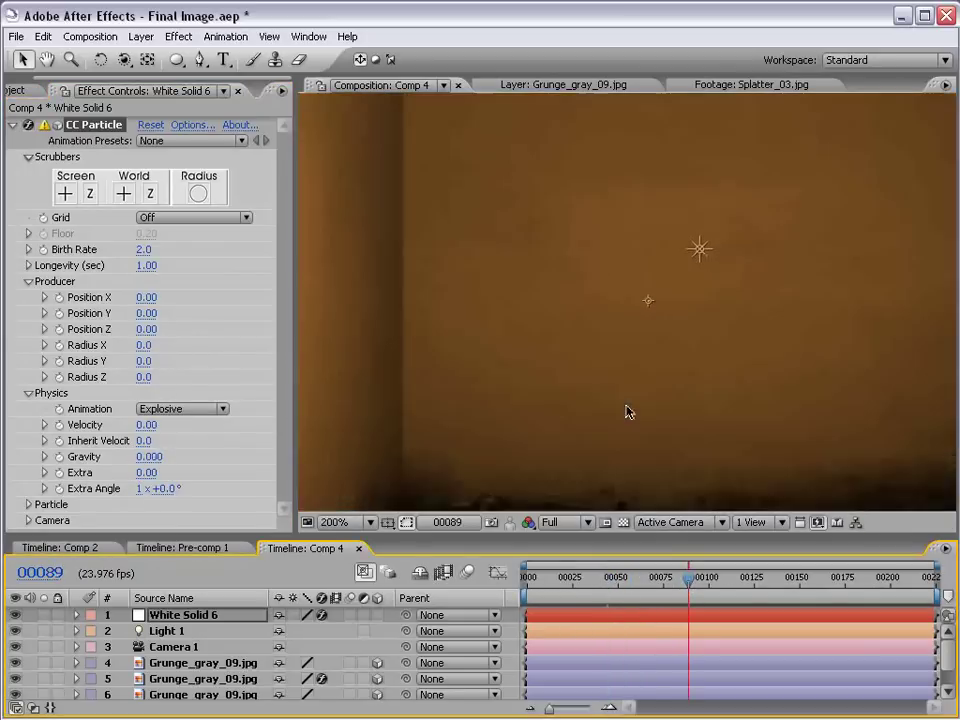
# Add a null object to Comp 4, try offsetting it in the view, and undo that move.
pyautogui.scroll(-6, 628, 410)
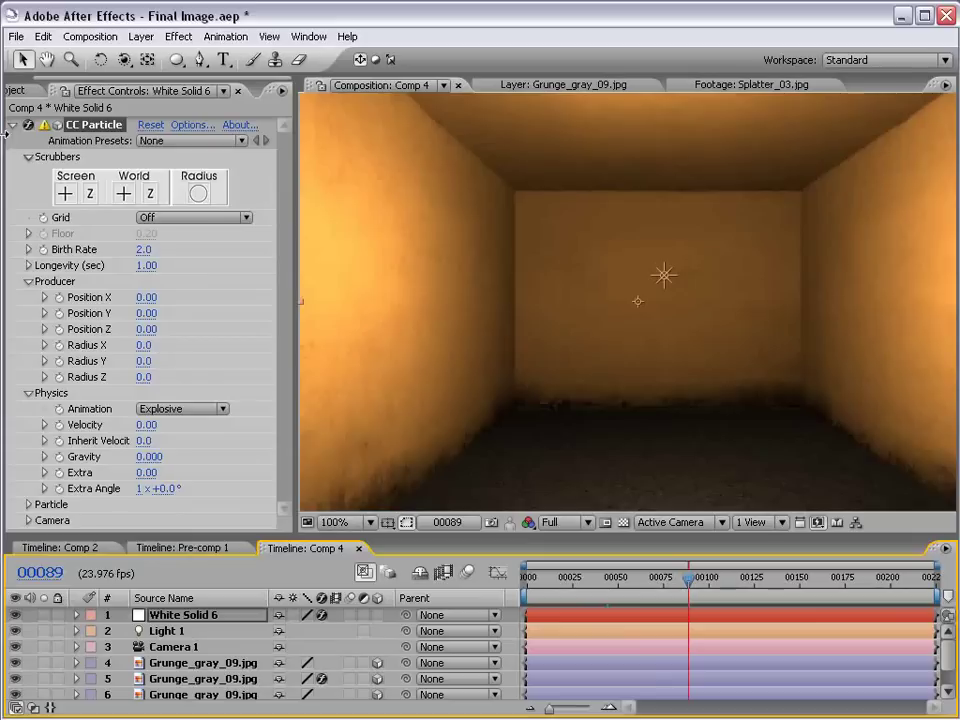
pyautogui.click(141, 36)
pyautogui.moveTo(154, 58)
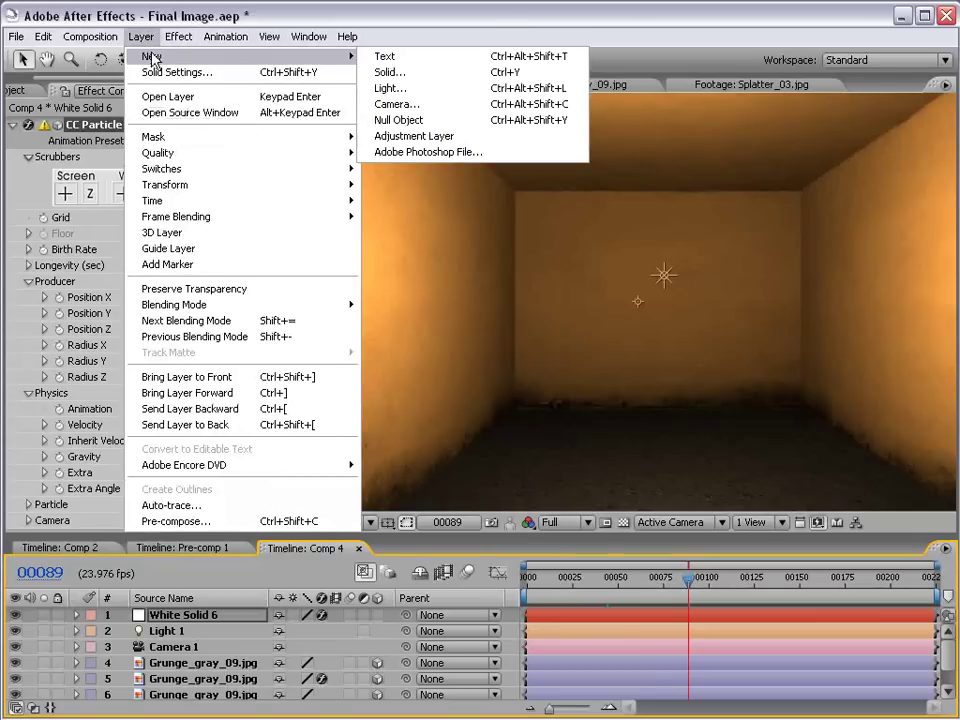
pyautogui.click(399, 120)
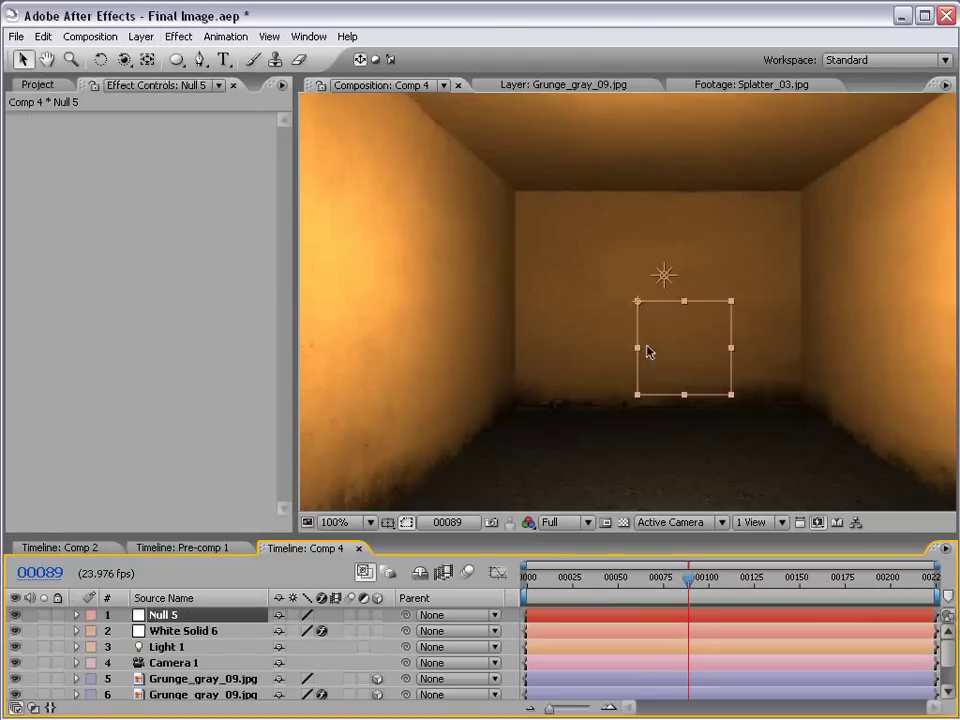
pyautogui.moveTo(674, 342); pyautogui.dragTo(717, 372)
pyautogui.hotkey('ctrl', 'z')
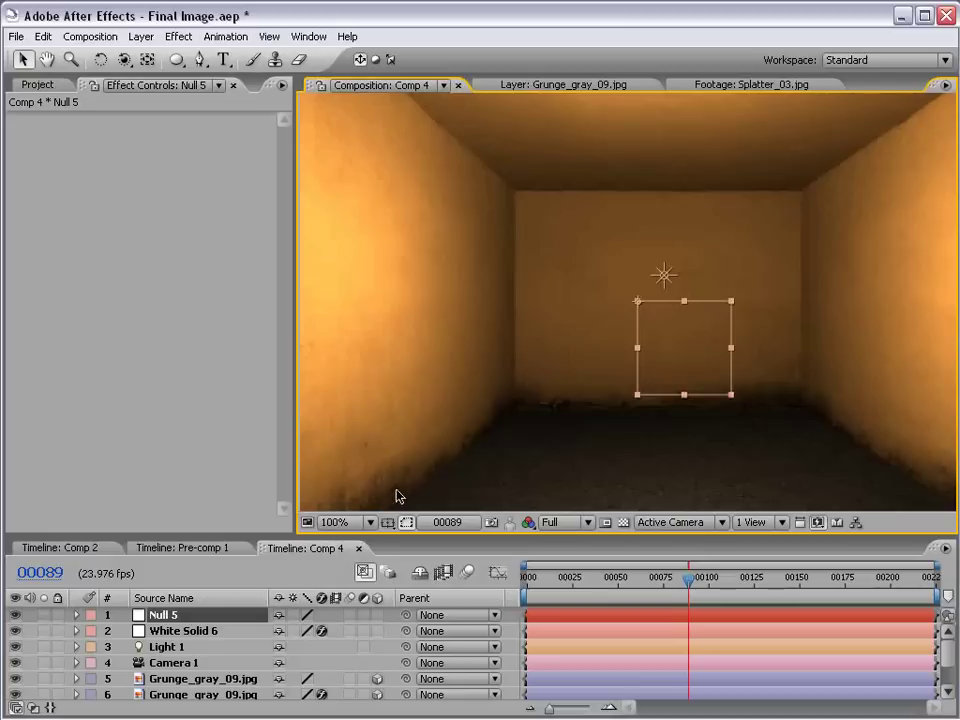
# Enable keyframing at frame 89 for White Solid 6's Producer Position X, Y and Z, widening the effect settings area.
pyautogui.click(183, 631)
pyautogui.click(108, 125)
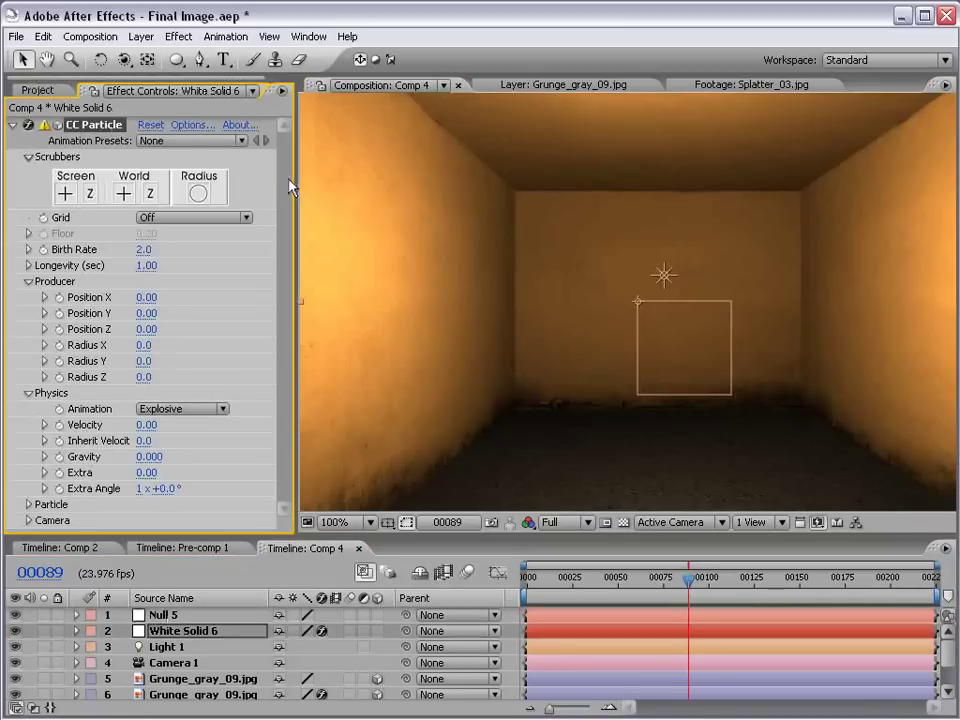
pyautogui.moveTo(293, 179); pyautogui.dragTo(369, 180)
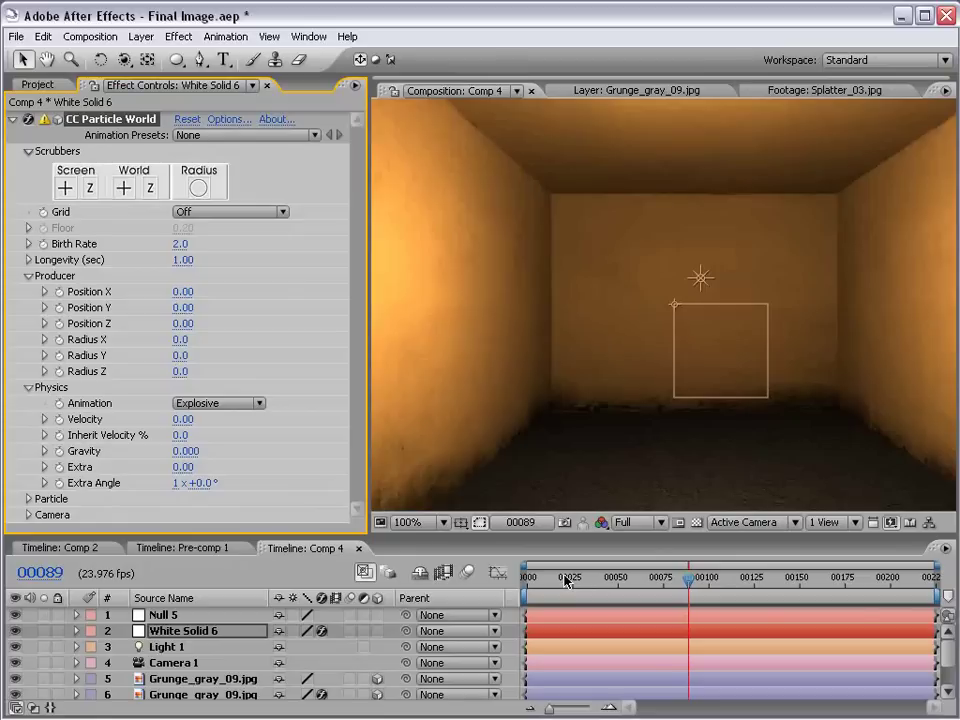
pyautogui.moveTo(58, 291); pyautogui.dragTo(61, 321)
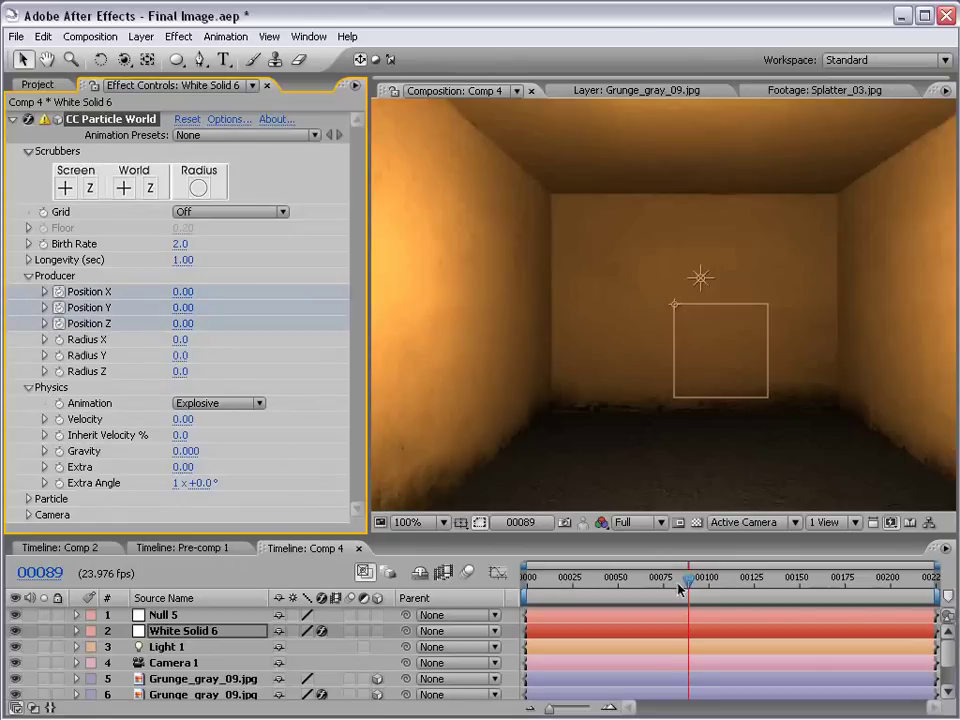
# Keyframe a changed Producer position about 15 frames after frame 89, and reveal the layer's keyframes at frame 95.
pyautogui.moveTo(695, 582); pyautogui.dragTo(716, 578)
pyautogui.moveTo(195, 308); pyautogui.dragTo(165, 322)
pyautogui.moveTo(727, 583); pyautogui.dragTo(697, 586)
pyautogui.press('u')
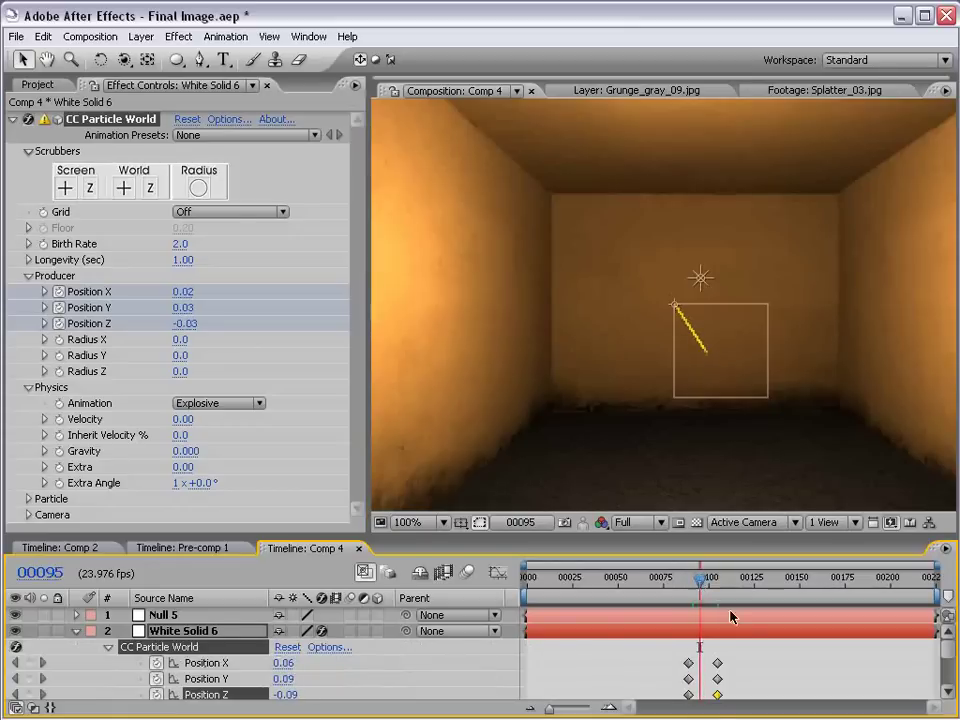
pyautogui.click(777, 661)
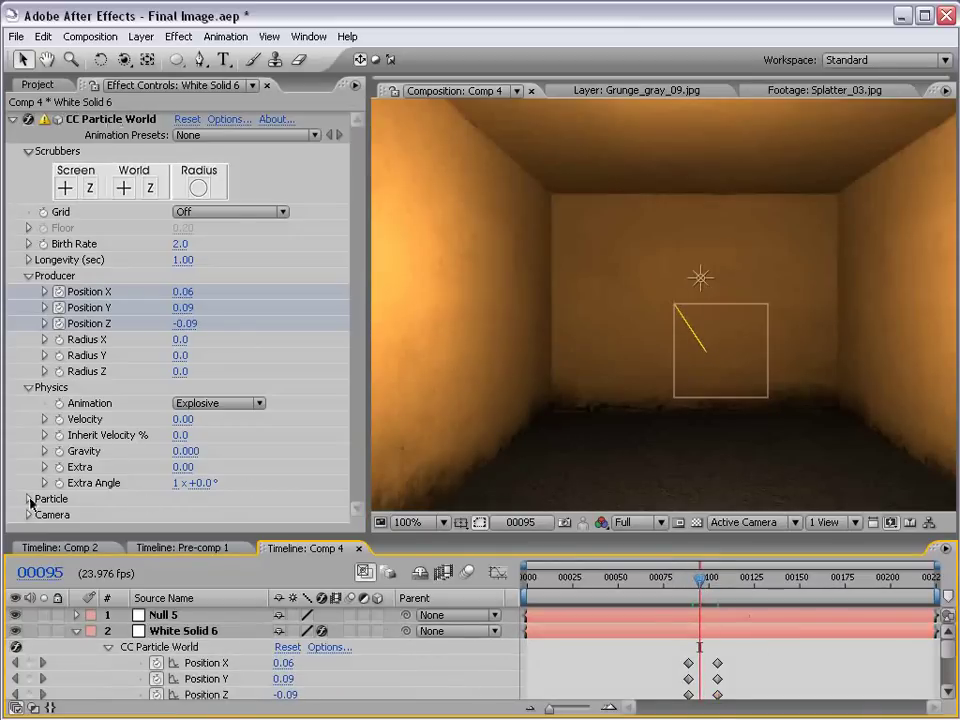
# Set the CC Particle World Particle Type to Lens Convex.
pyautogui.click(29, 499)
pyautogui.click(210, 416)
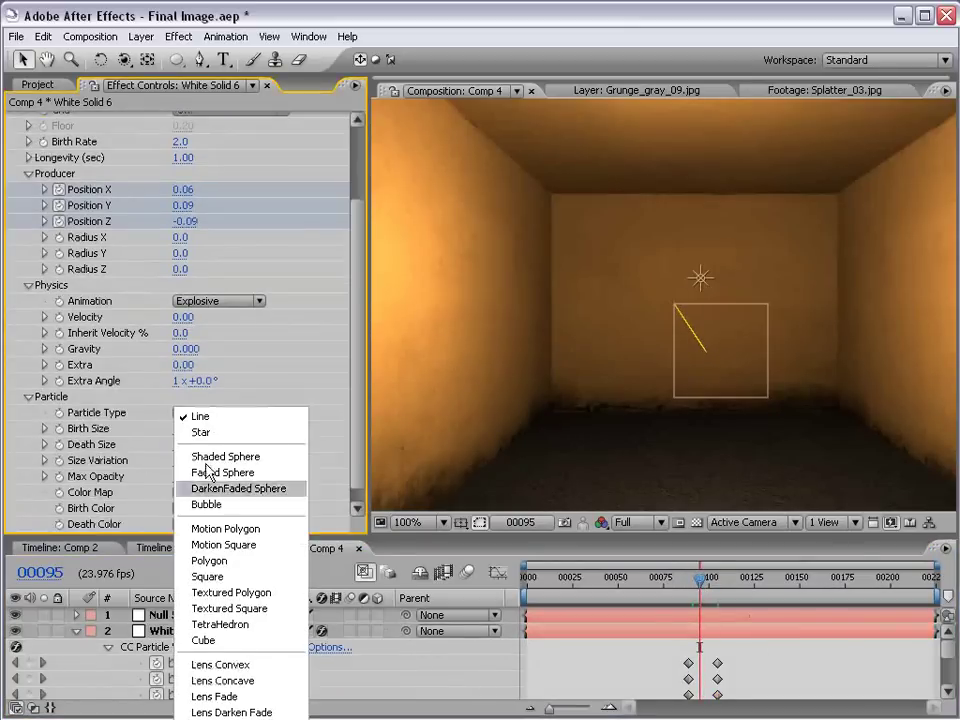
pyautogui.click(266, 666)
# At frame 98, keyframe the Producer at Position X 0.09, Position Y 0.11 and Position Z -0.81.
pyautogui.click(704, 582)
pyautogui.moveTo(704, 587)
pyautogui.mouseDown()
pyautogui.moveTo(695, 588)
pyautogui.moveTo(705, 588)
pyautogui.mouseUp()
pyautogui.moveTo(182, 221); pyautogui.dragTo(122, 221)
pyautogui.moveTo(178, 205)
pyautogui.mouseDown()
pyautogui.moveTo(190, 204)
pyautogui.moveTo(172, 205)
pyautogui.moveTo(190, 187)
pyautogui.moveTo(177, 188)
pyautogui.mouseUp()
pyautogui.click(183, 188)
# Delete all Producer Position X, Y and Z keyframes from White Solid 6.
pyautogui.click(560, 664)
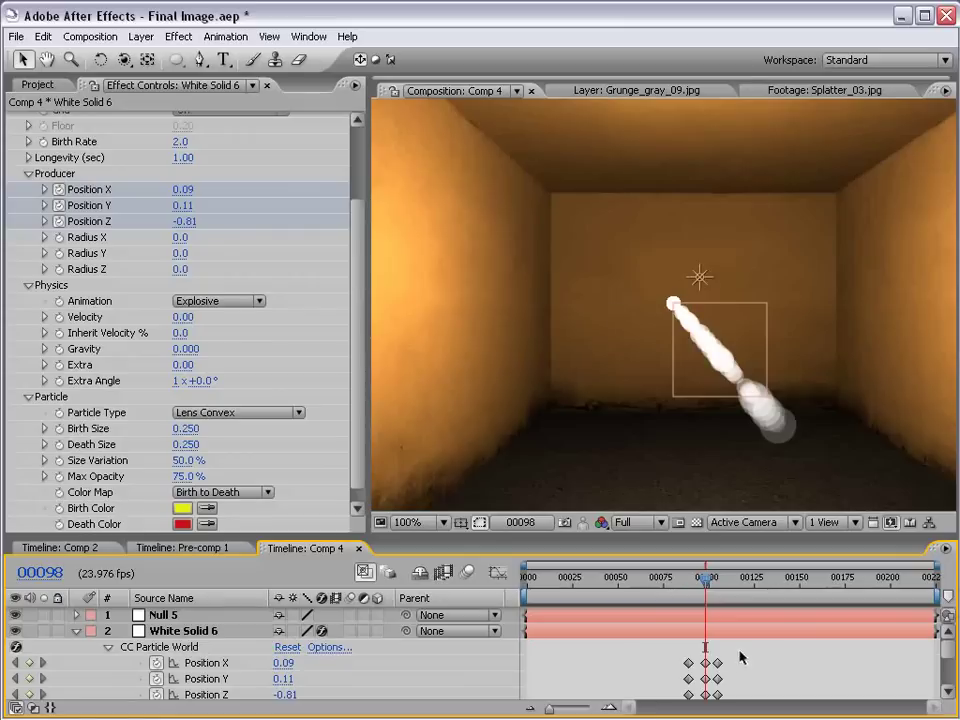
pyautogui.moveTo(739, 650); pyautogui.dragTo(696, 701)
pyautogui.press('Delete')
pyautogui.moveTo(664, 655); pyautogui.dragTo(697, 700)
pyautogui.press('Delete')
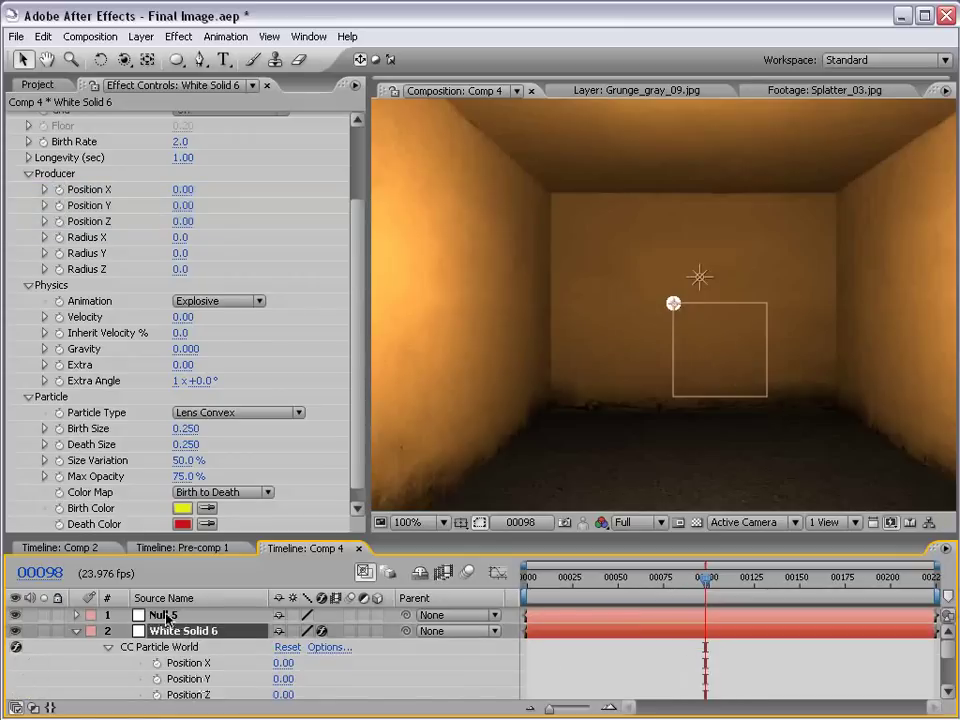
# Make the null a 3D layer, test moving it across the room, and undo the moves.
pyautogui.click(170, 617)
pyautogui.click(720, 392)
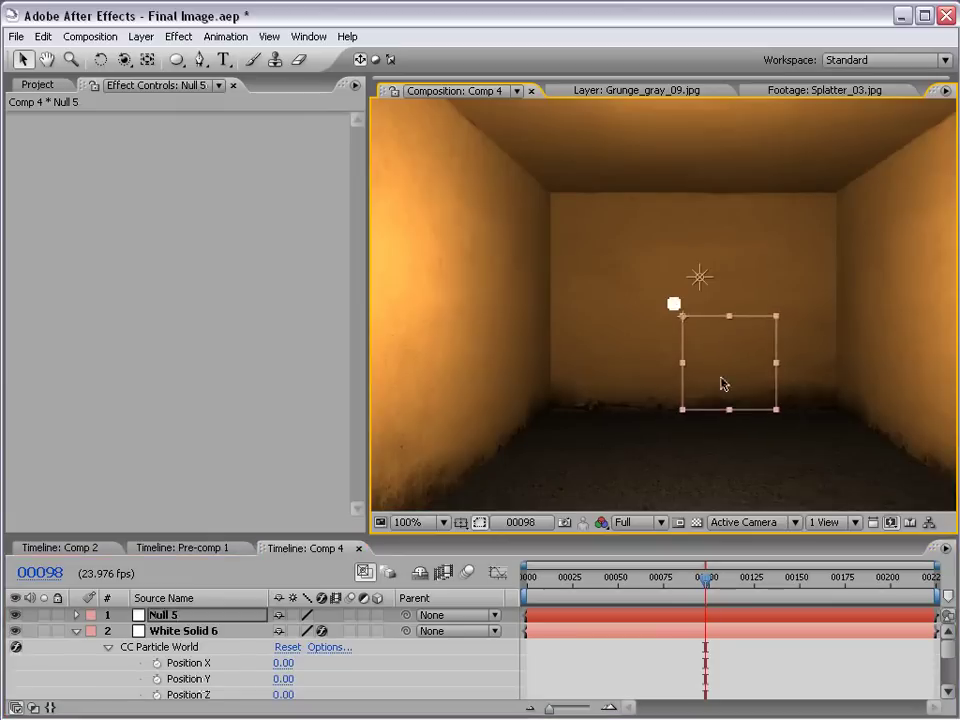
pyautogui.click(377, 615)
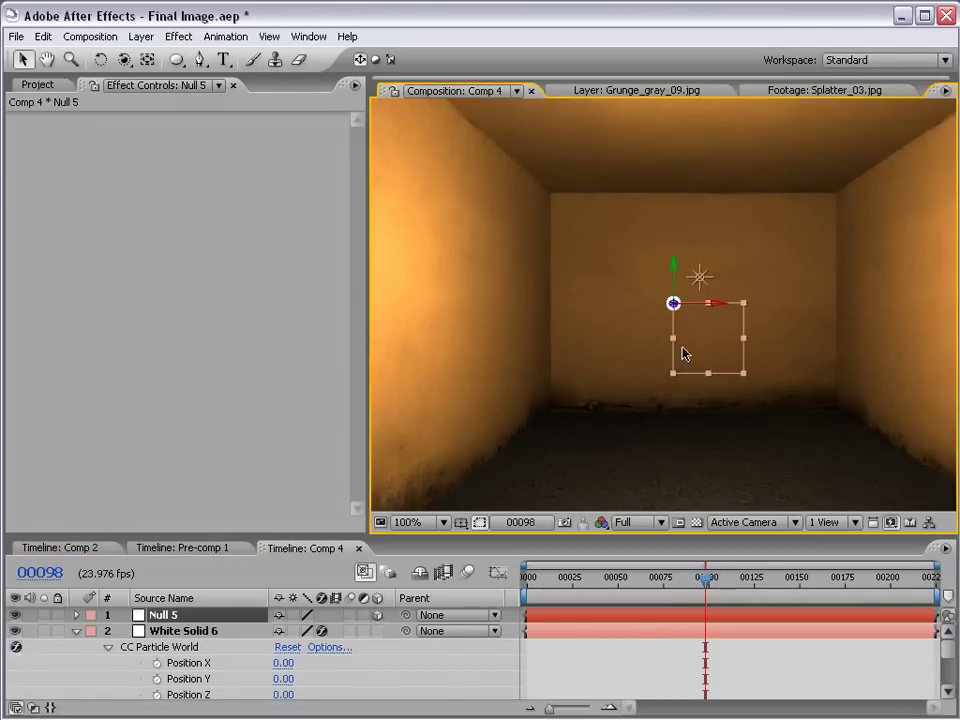
pyautogui.moveTo(703, 304); pyautogui.dragTo(815, 332)
pyautogui.hotkey('ctrl', 'z')
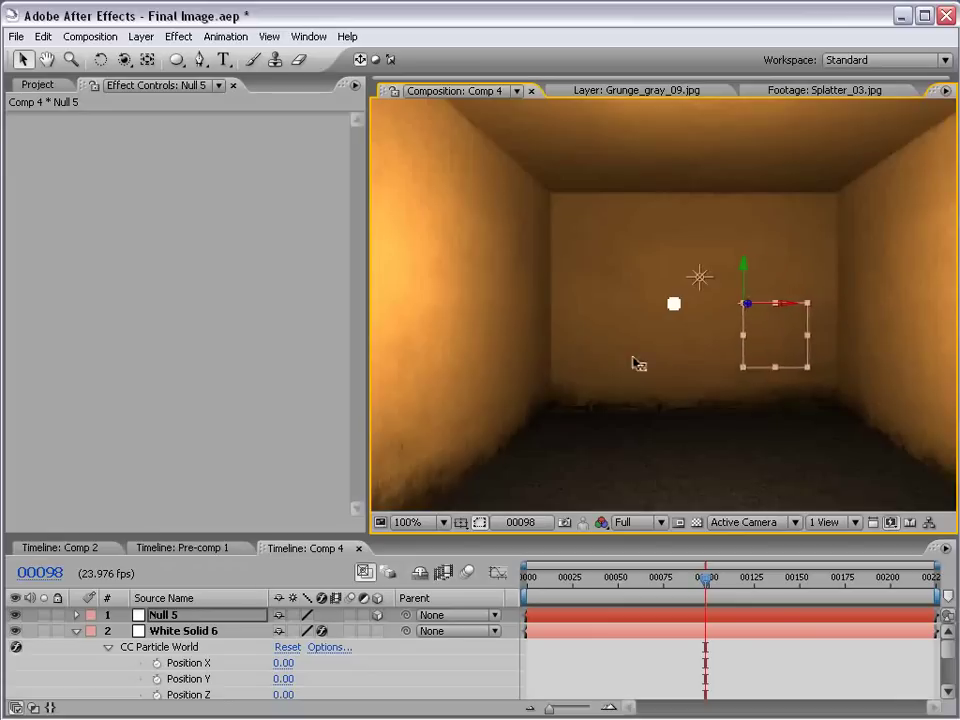
pyautogui.hotkey('ctrl', 'z')
pyautogui.click(590, 637)
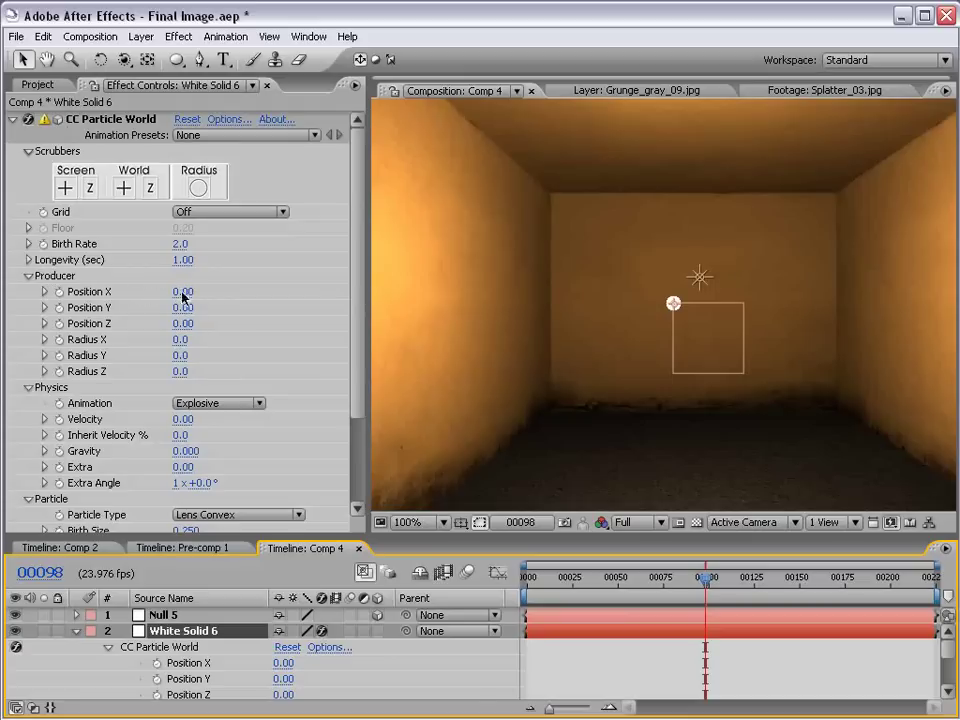
# Reveal the null's Position property and enlarge the timeline to show it together with White Solid 6's Position X, Y and Z.
pyautogui.click(163, 615)
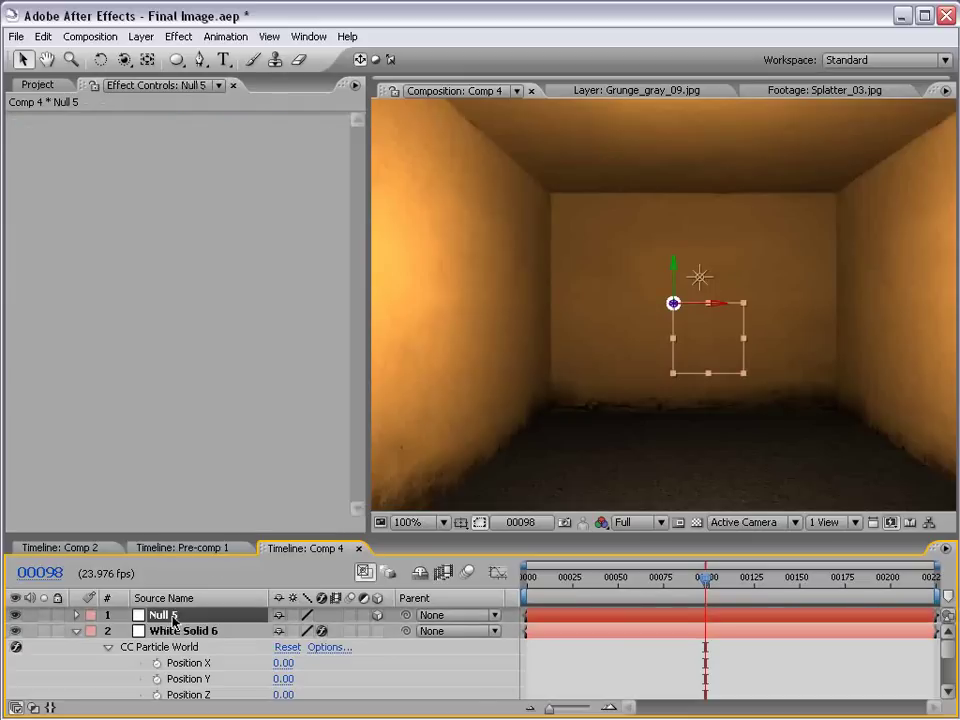
pyautogui.press('p')
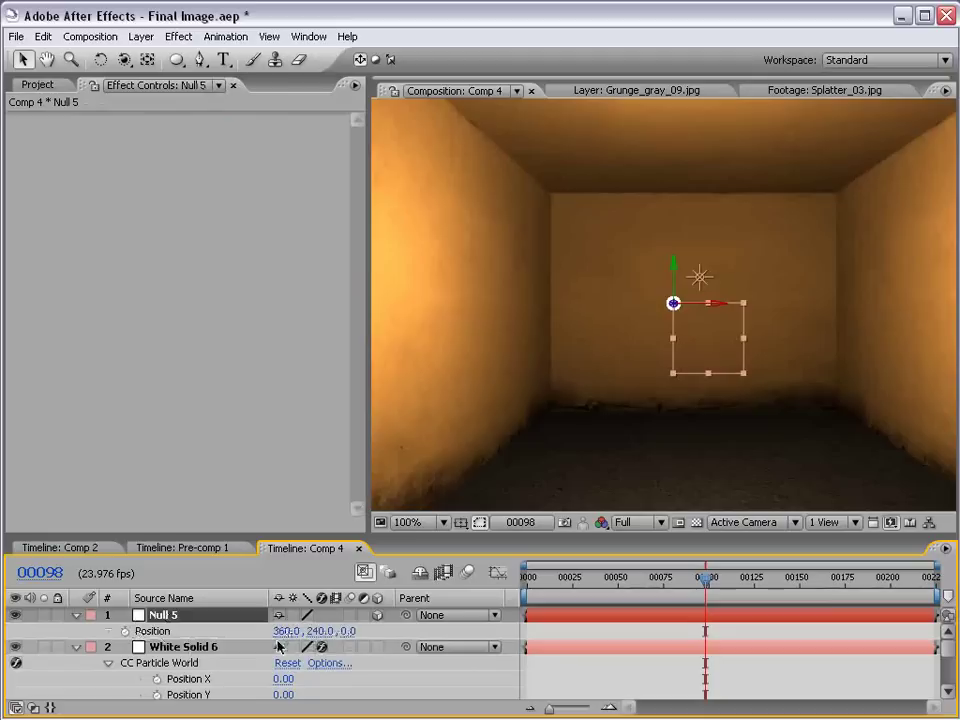
pyautogui.click(558, 650)
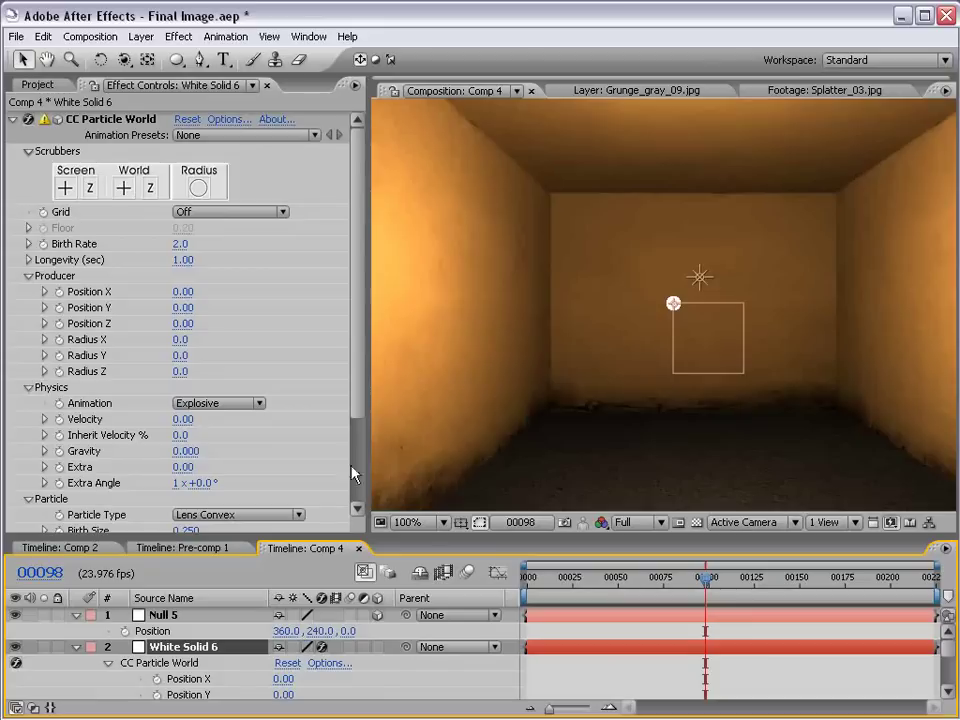
pyautogui.moveTo(337, 537); pyautogui.dragTo(378, 456)
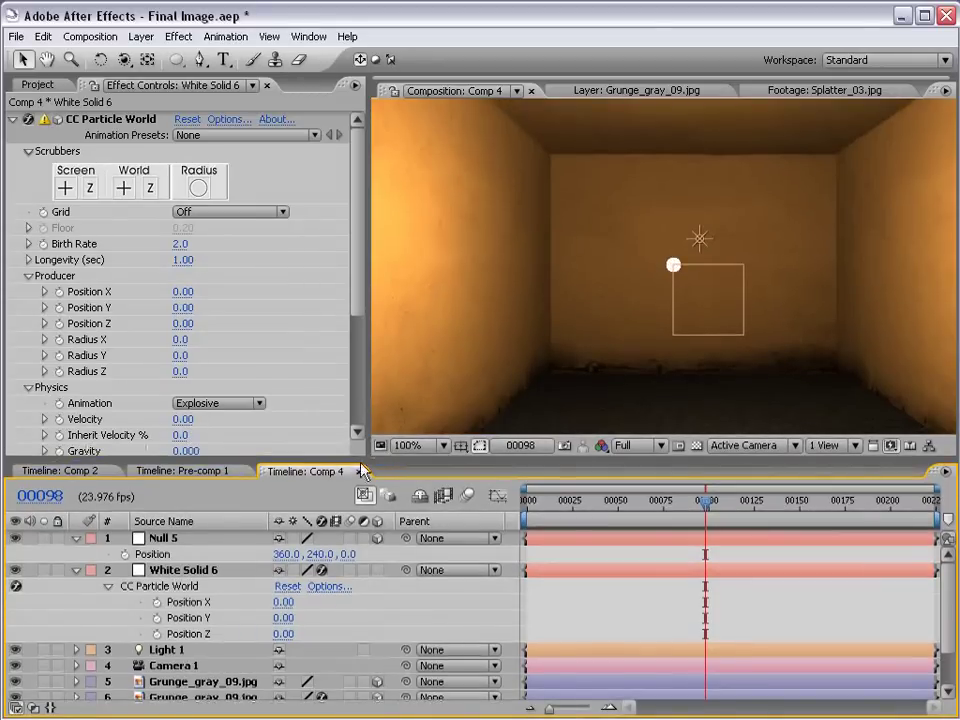
pyautogui.click(112, 588)
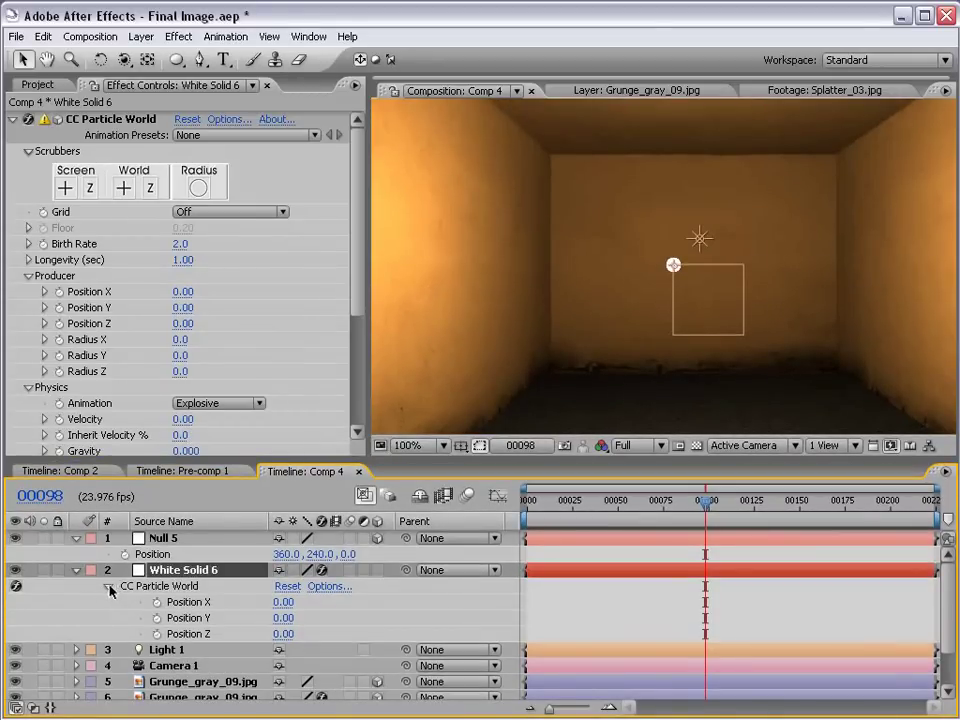
pyautogui.click(168, 555)
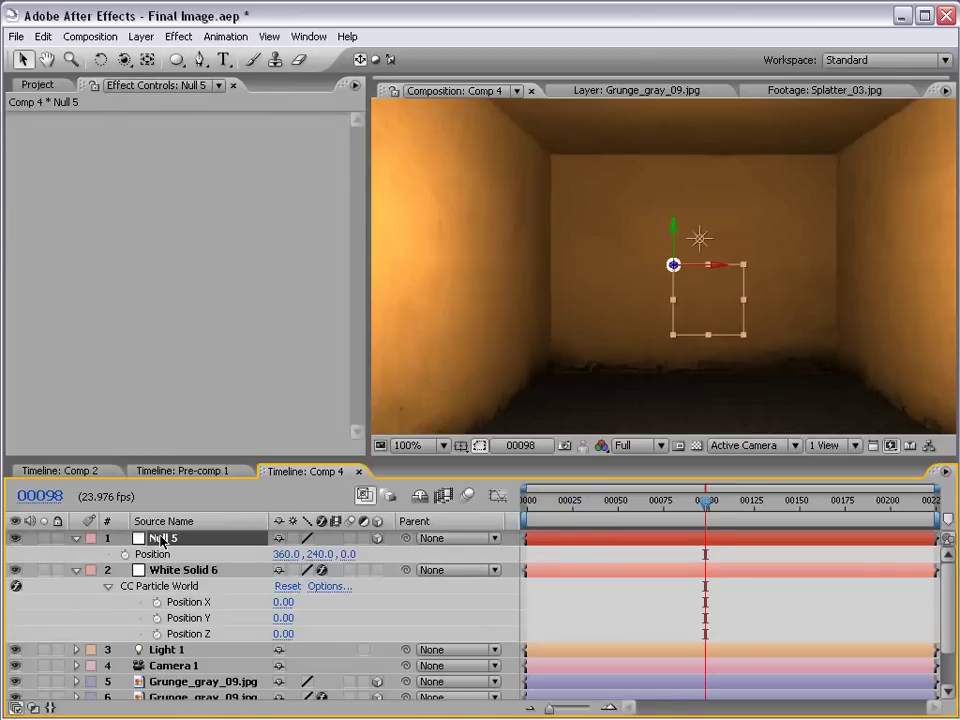
# Add an expression to White Solid 6's Position X that links it to the X position of the null, followed by a new line.
pyautogui.click(180, 604)
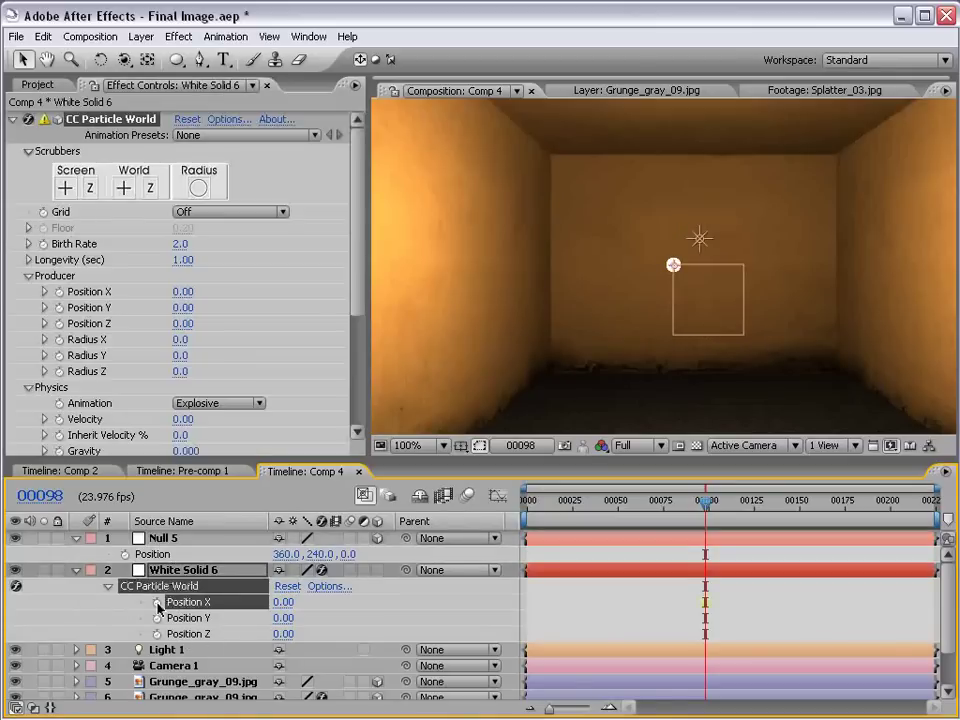
pyautogui.keyDown('alt'); pyautogui.click(157, 602); pyautogui.keyUp('alt')
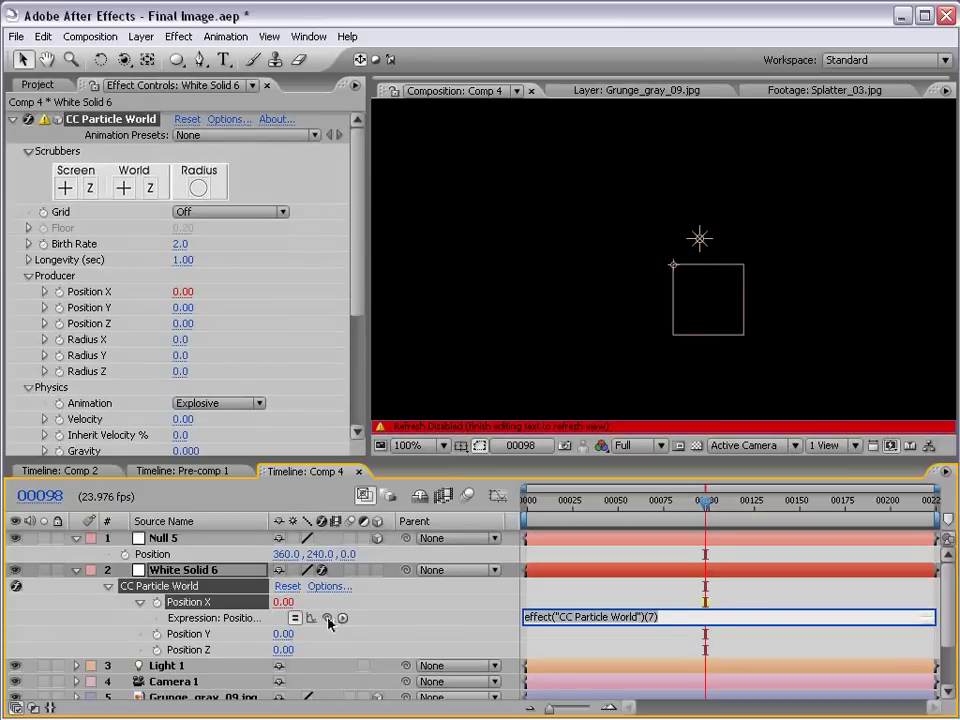
pyautogui.moveTo(327, 617); pyautogui.dragTo(159, 550)
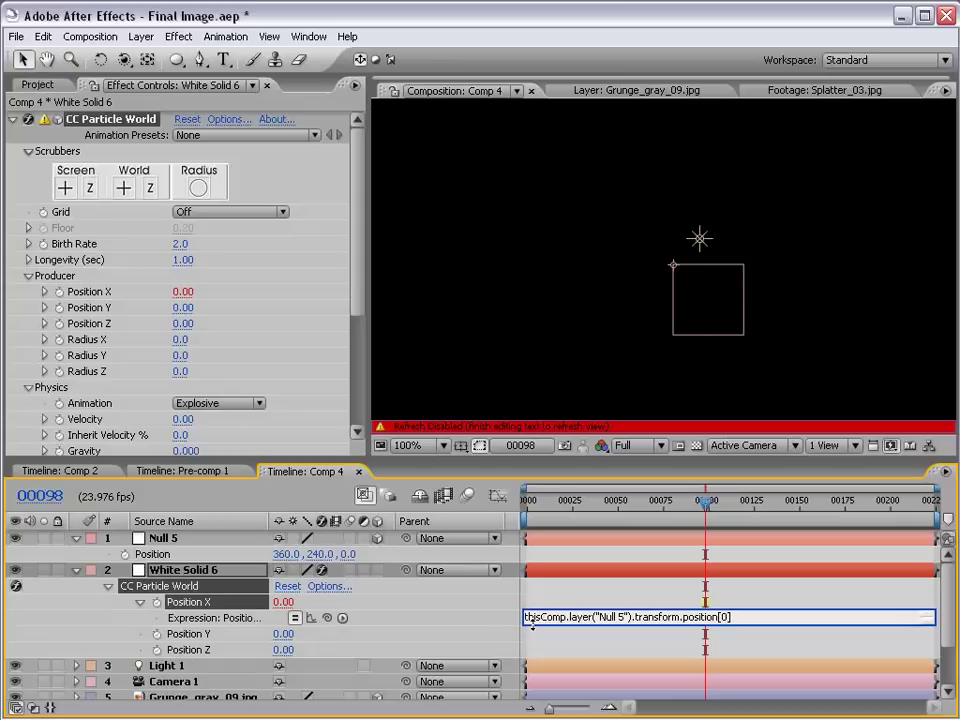
pyautogui.press('Return')
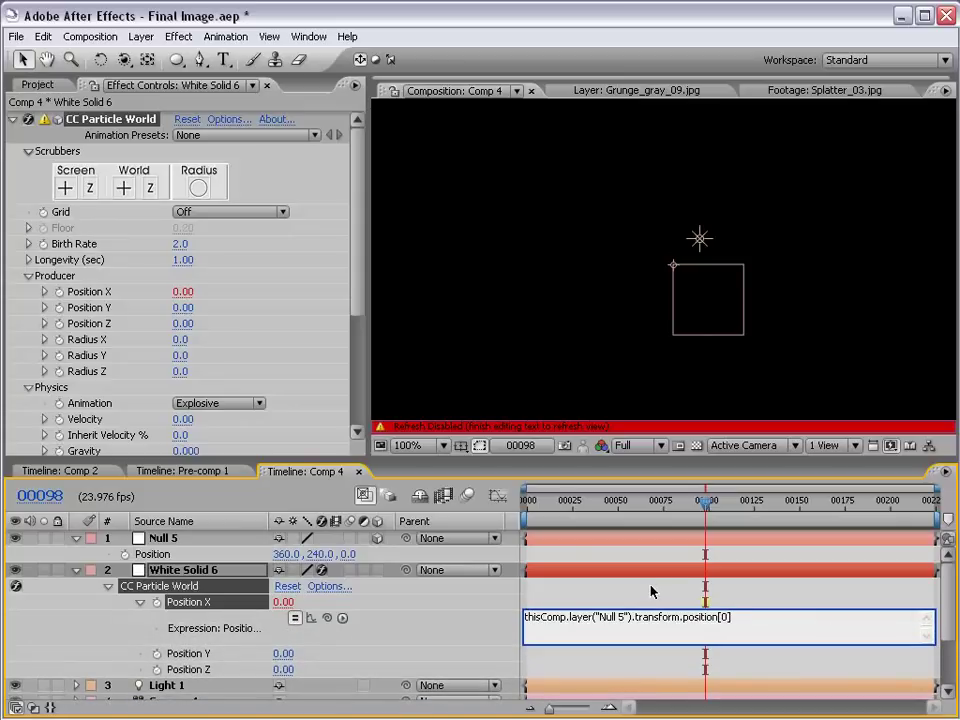
# Prefix the Position X expression with "x=", keep the position index at [0], and apply it.
pyautogui.hotkey('ctrl', 'Home')
pyautogui.write('x=')
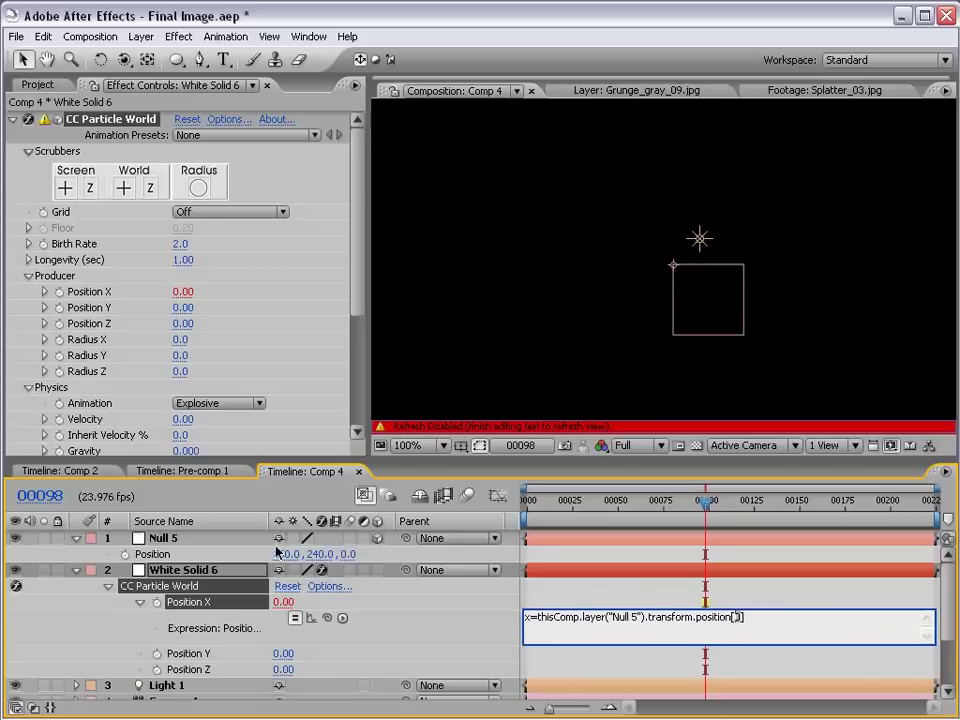
pyautogui.write('0')
pyautogui.press('BackSpace')
pyautogui.write('2')
pyautogui.press('BackSpace')
pyautogui.write('0')
pyautogui.press('KP_Enter')
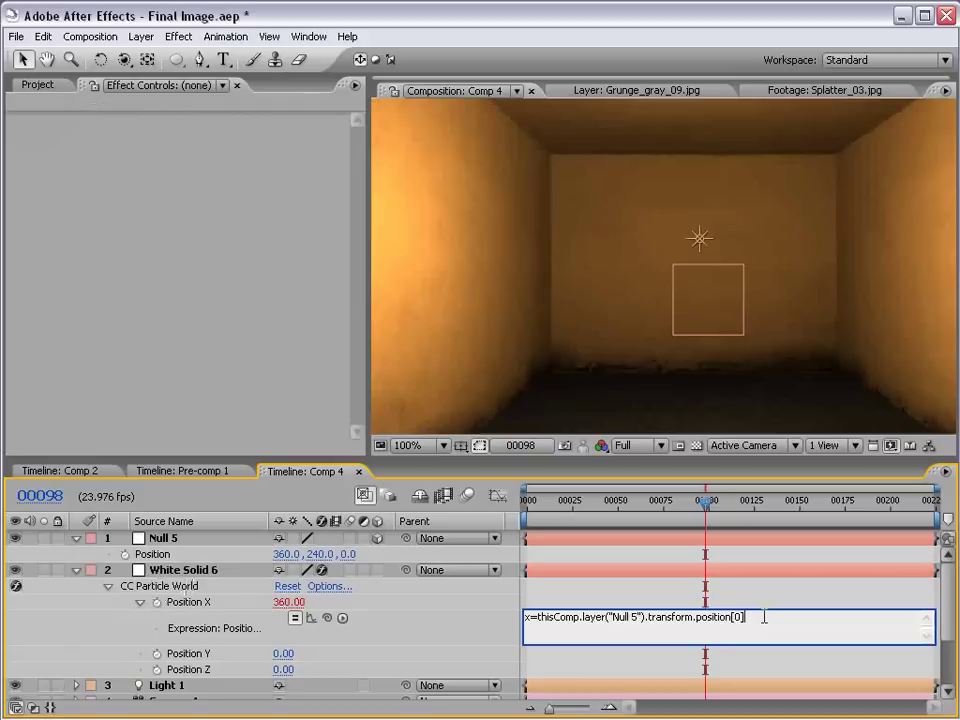
# Append "-thisComp.width/2;" to the first line of the Position X expression and apply it.
pyautogui.write('-thisComp.width/2;')
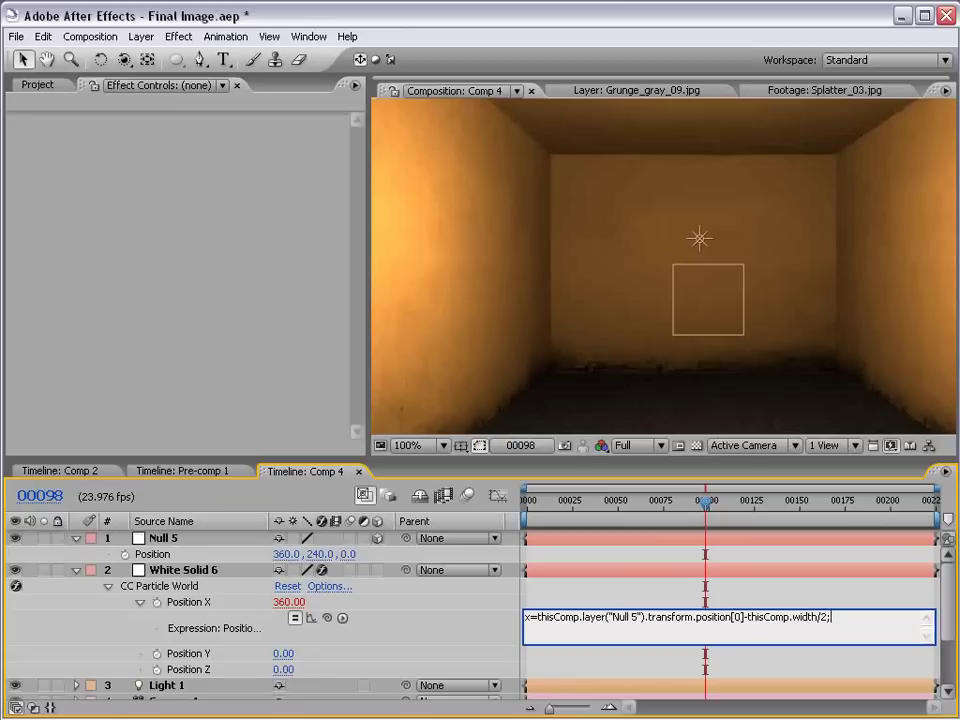
pyautogui.press('KP_Enter')
pyautogui.moveTo(846, 620); pyautogui.dragTo(512, 613)
pyautogui.click(537, 616)
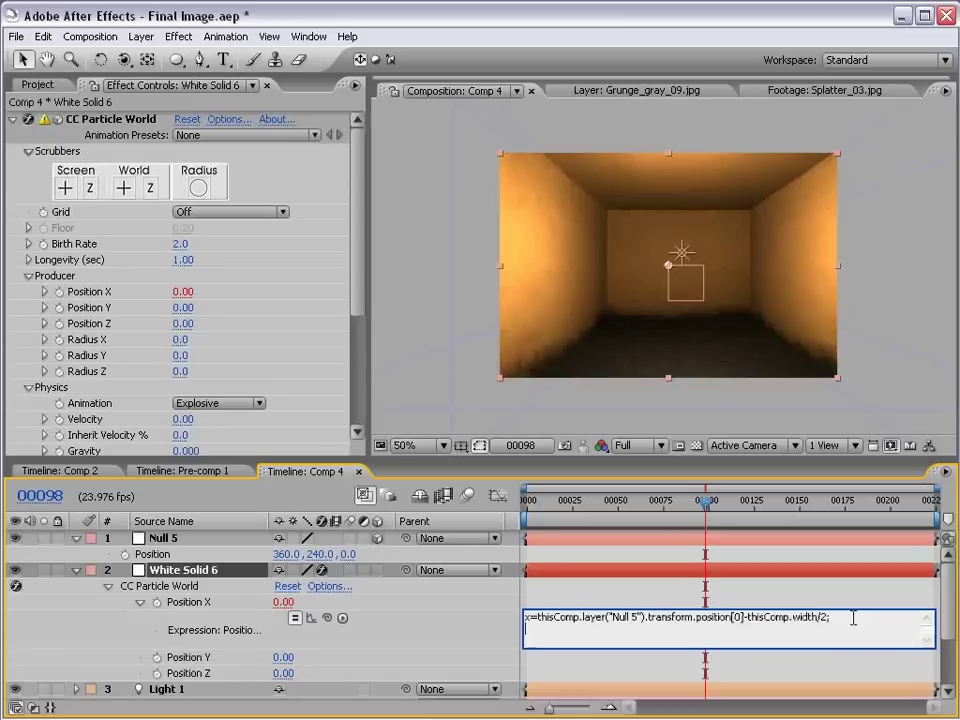
# Add the second line "x/thisComp.width" to the Position X expression and enlarge the timeline area.
pyautogui.write('x')
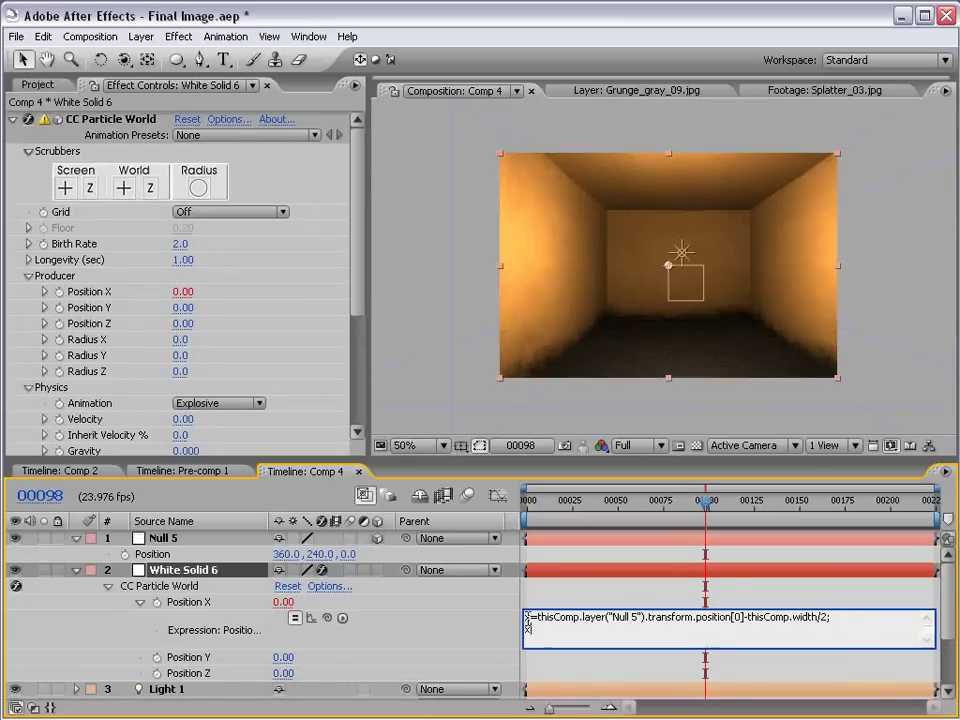
pyautogui.moveTo(527, 617); pyautogui.dragTo(833, 617)
pyautogui.click(543, 630)
pyautogui.moveTo(454, 463); pyautogui.dragTo(406, 423)
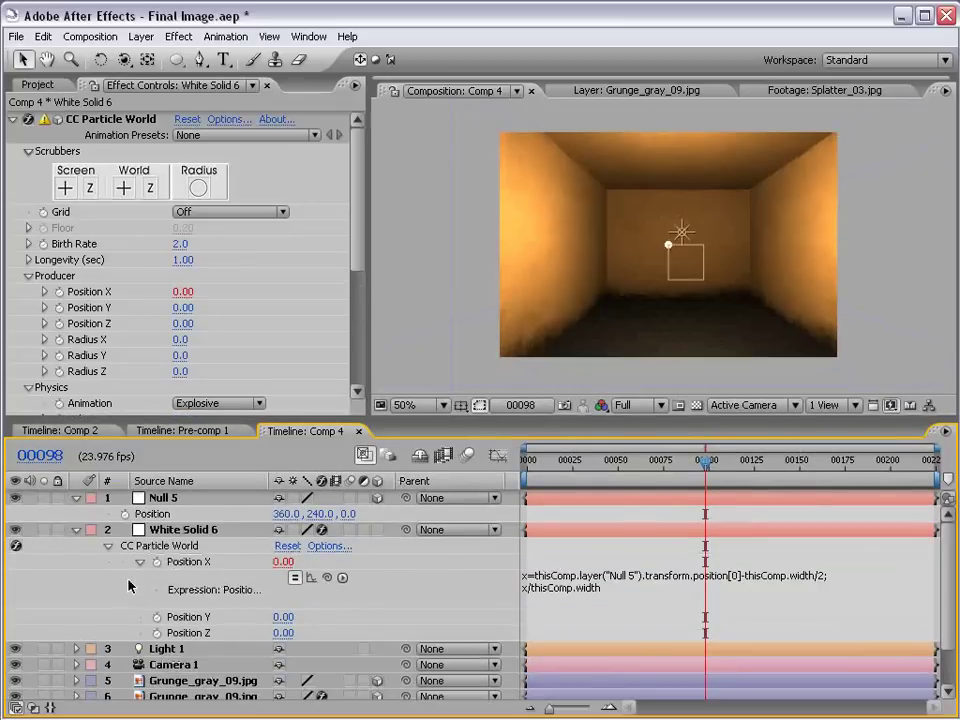
# Copy the Position X expression into a new expression on Position Y and enlarge its text field.
pyautogui.click(594, 578)
pyautogui.hotkey('ctrl', 'c')
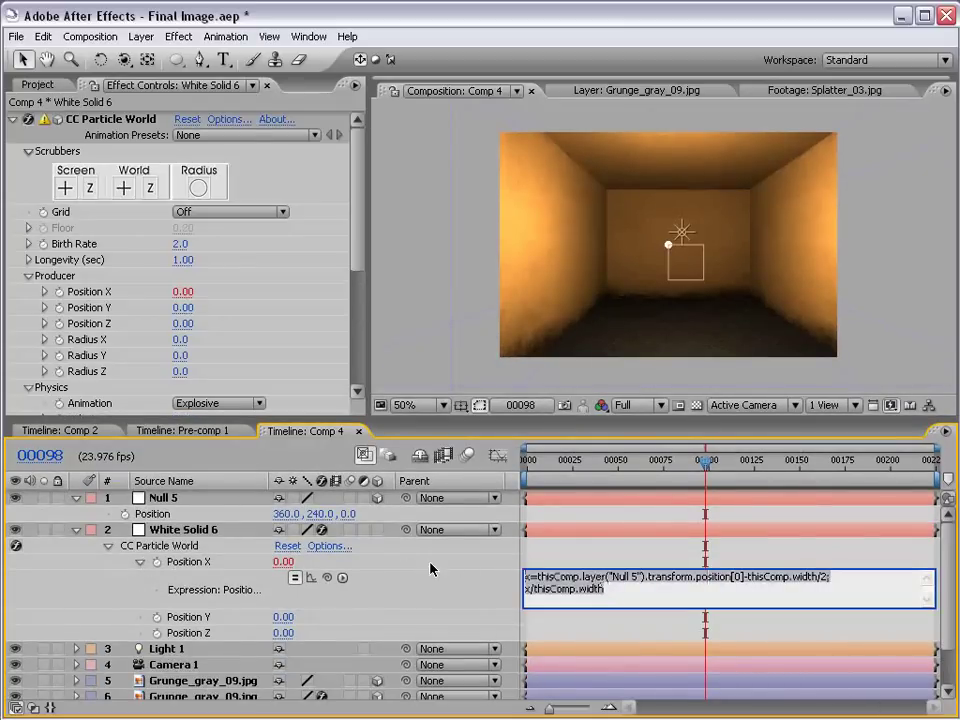
pyautogui.click(555, 565)
pyautogui.keyDown('alt'); pyautogui.click(157, 617); pyautogui.keyUp('alt')
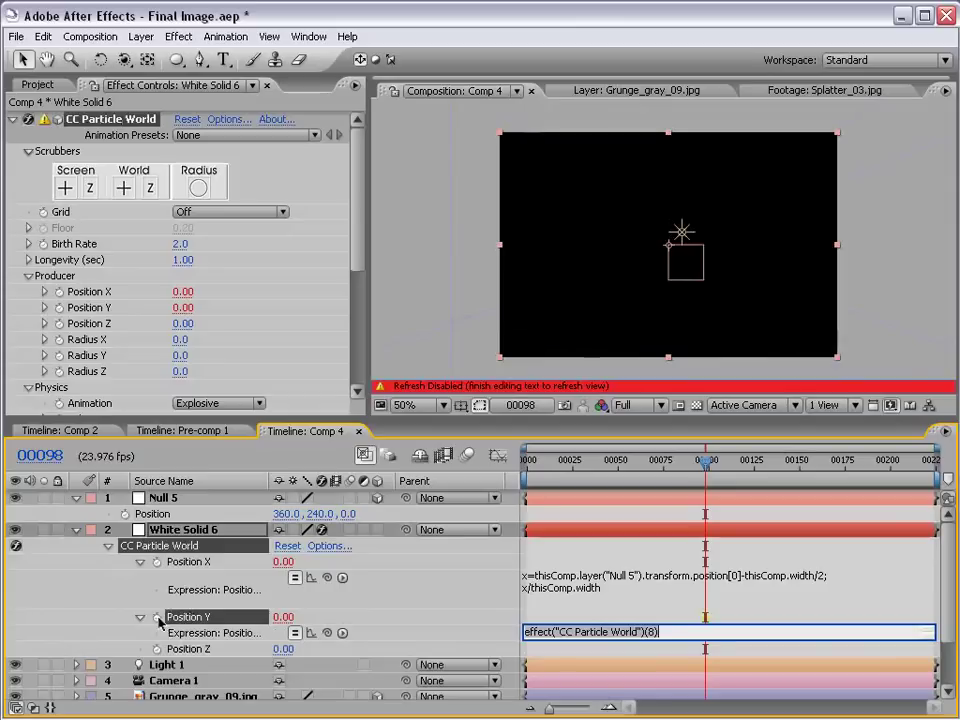
pyautogui.hotkey('ctrl', 'v')
pyautogui.moveTo(541, 639); pyautogui.dragTo(541, 670)
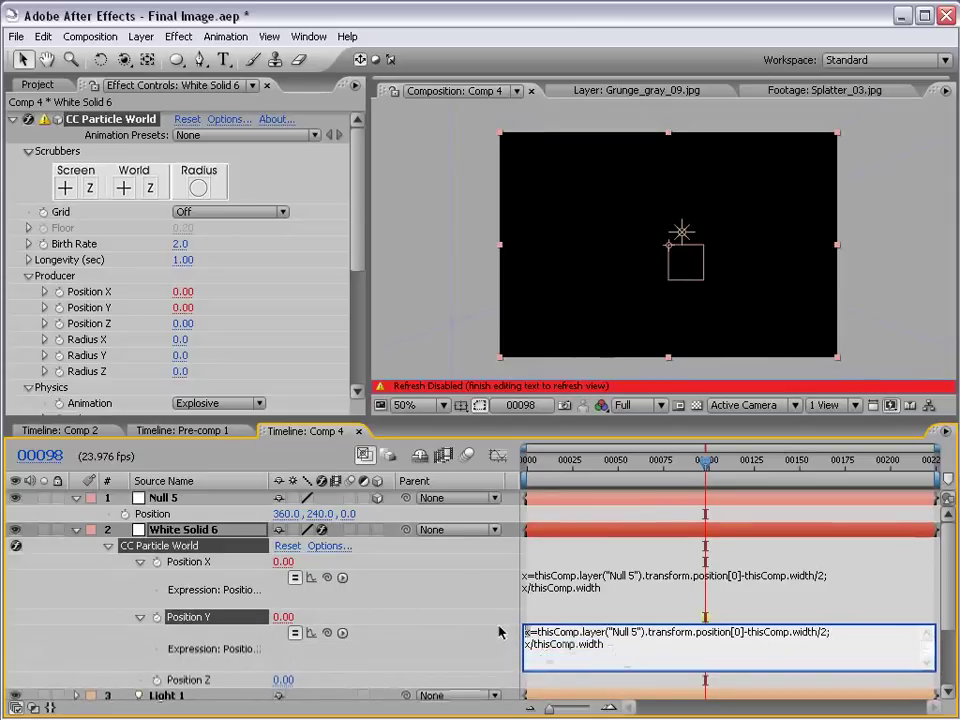
# Rename the variable from x to y in both lines of the Position Y expression.
pyautogui.write('y')
pyautogui.moveTo(531, 644); pyautogui.dragTo(520, 644)
pyautogui.press('BackSpace')
pyautogui.write('y')
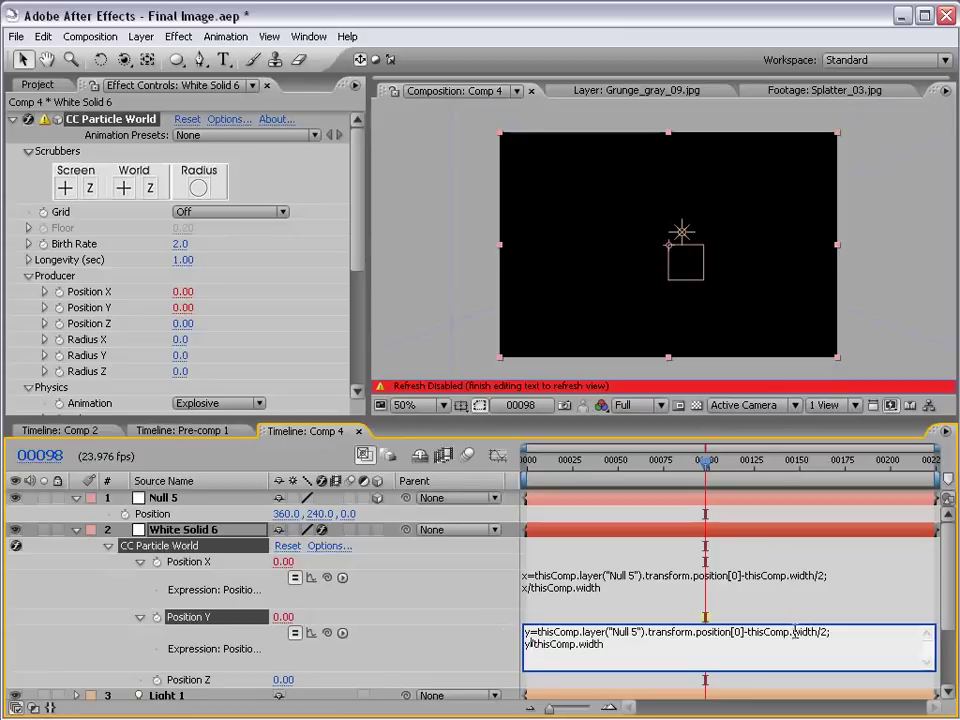
# Change the first line of the Position Y expression to use position[1] and thisComp.height/2, and apply it.
pyautogui.moveTo(794, 633); pyautogui.dragTo(808, 633)
pyautogui.write('heigh')
pyautogui.hotkey('ctrl', 'a')
pyautogui.click(671, 649)
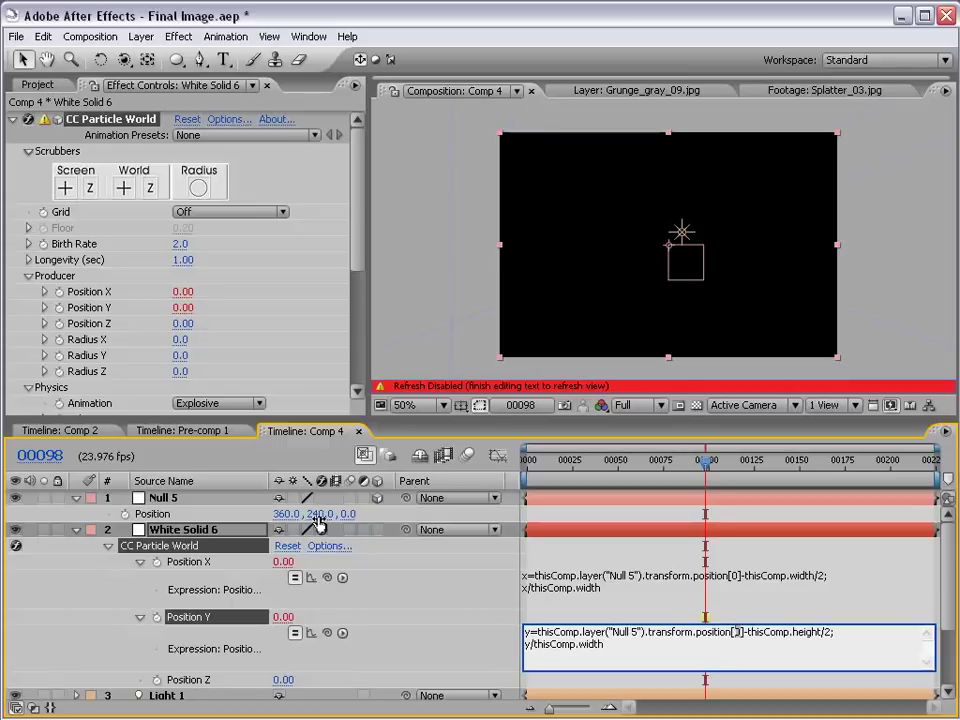
pyautogui.write('1')
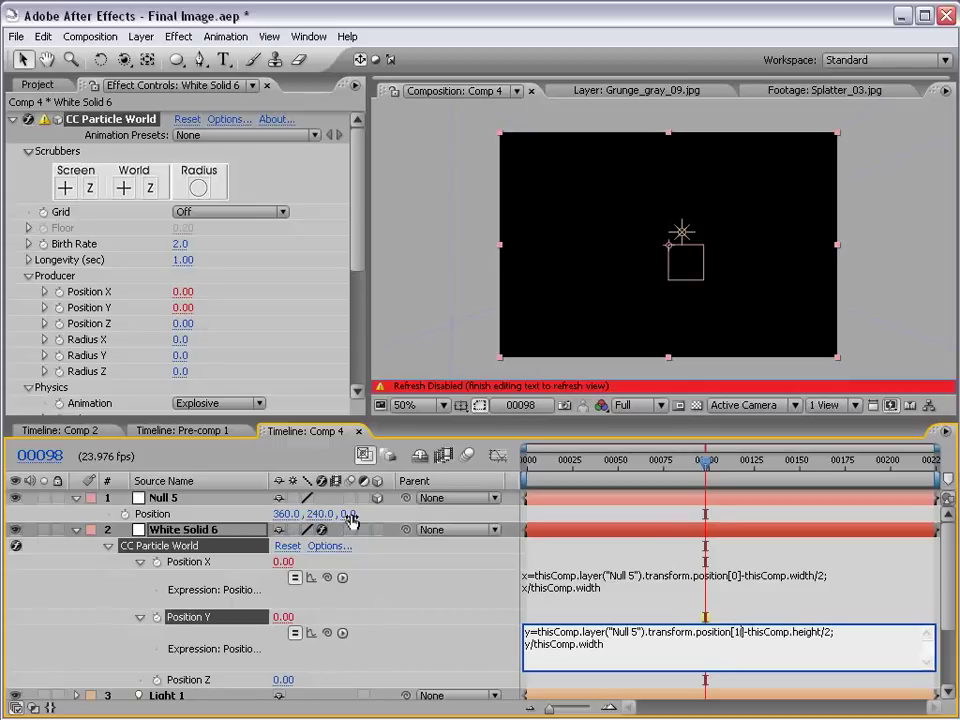
pyautogui.click(647, 621)
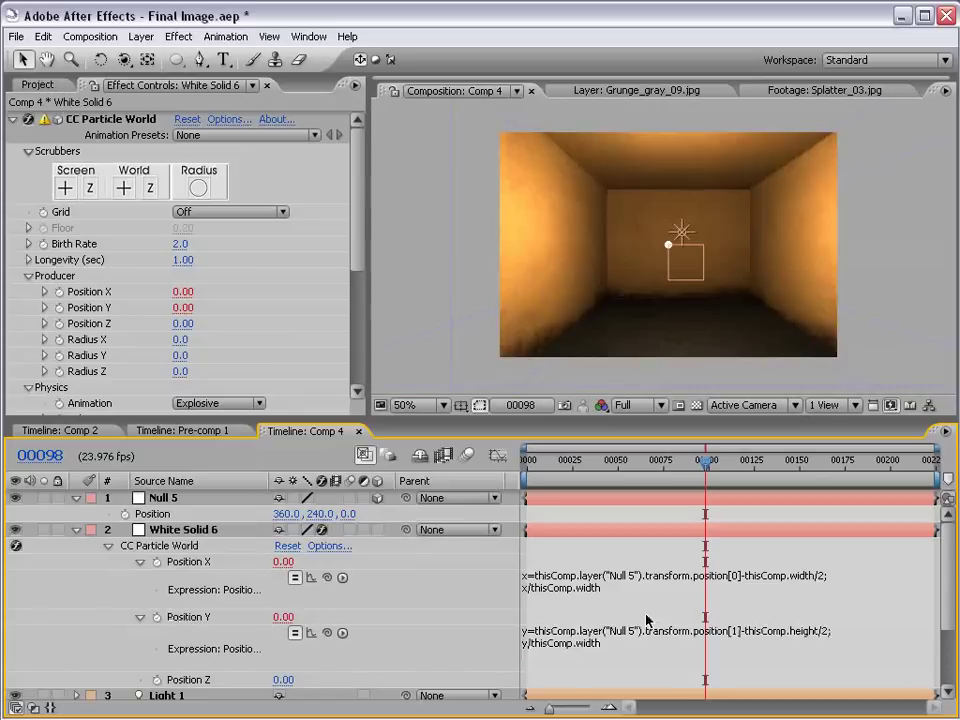
# Copy the two-line Position X expression into a new expression on Position Z and enlarge its text field.
pyautogui.scroll(-1, 450, 697)
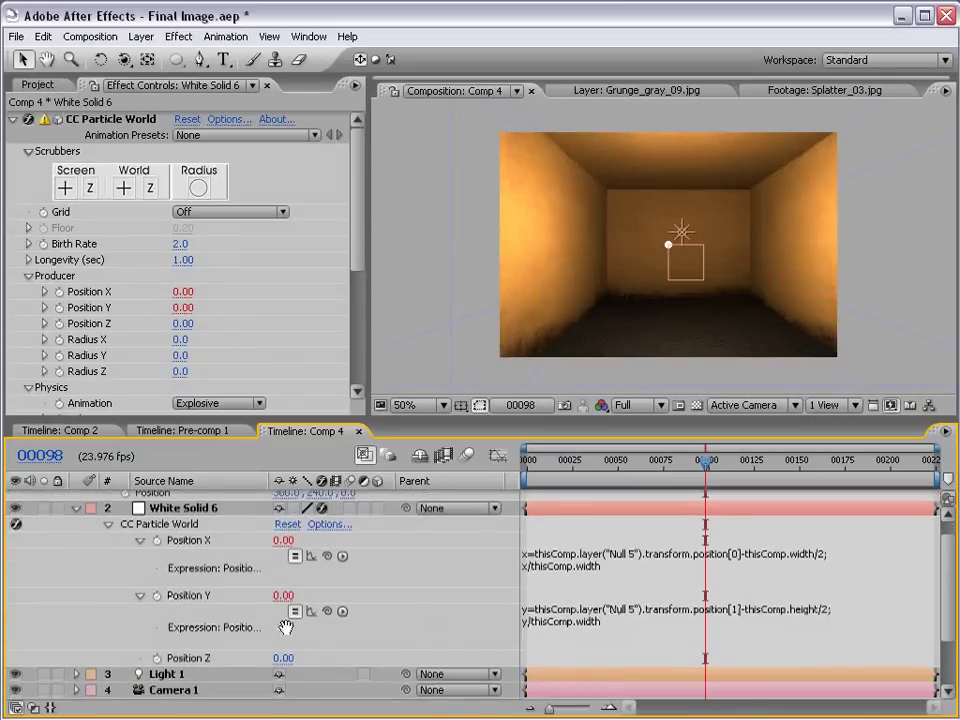
pyautogui.keyDown('alt'); pyautogui.click(157, 658); pyautogui.keyUp('alt')
pyautogui.write('x/thisComp.width')
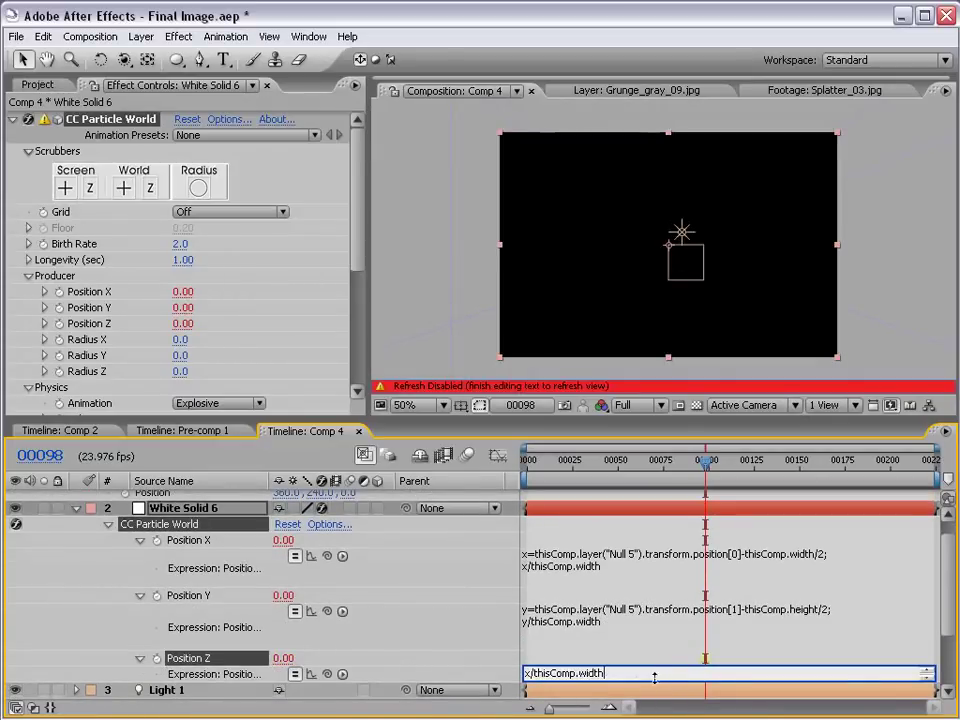
pyautogui.moveTo(641, 672); pyautogui.dragTo(484, 636)
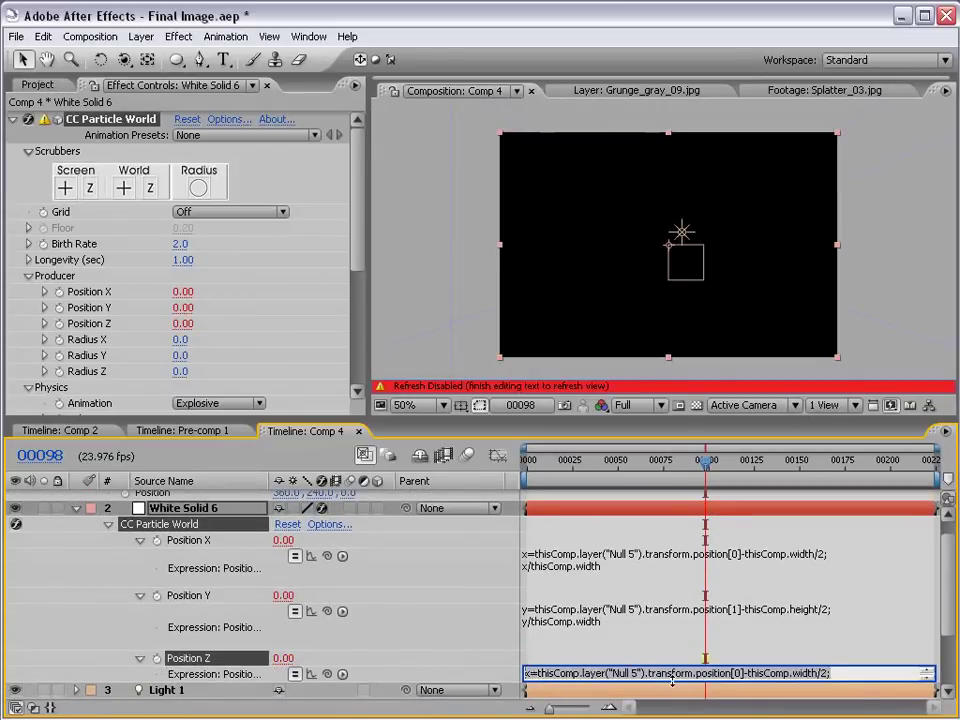
pyautogui.moveTo(671, 681); pyautogui.dragTo(667, 702)
pyautogui.click(266, 572)
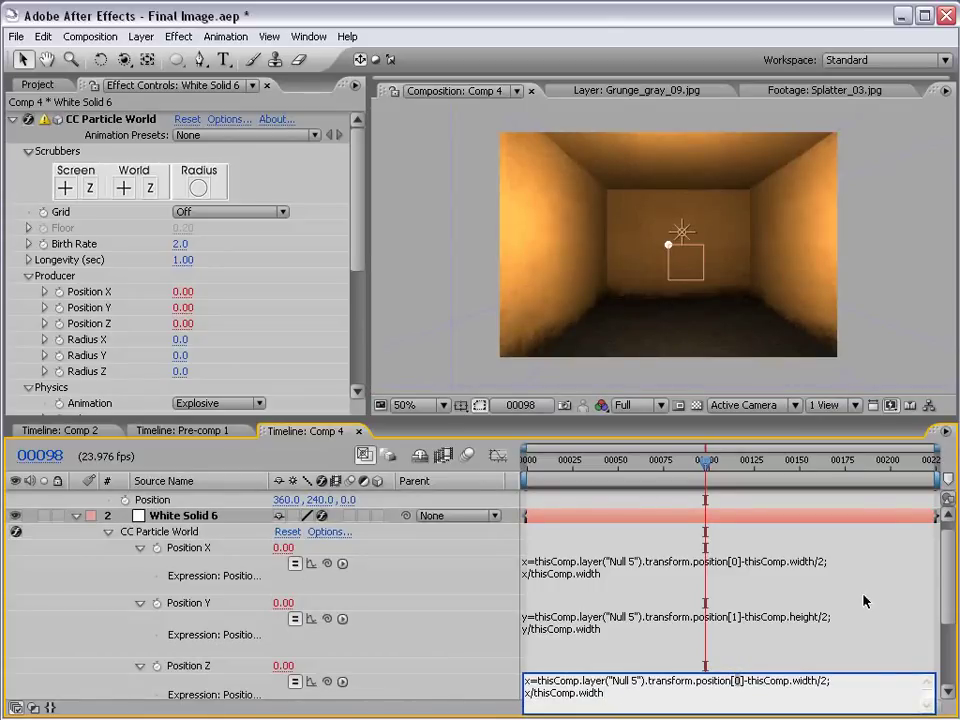
# Set the position index to [2] in the Position Z expression and remove the "-thisComp.width/2" term.
pyautogui.write('2')
pyautogui.doubleClick(747, 681)
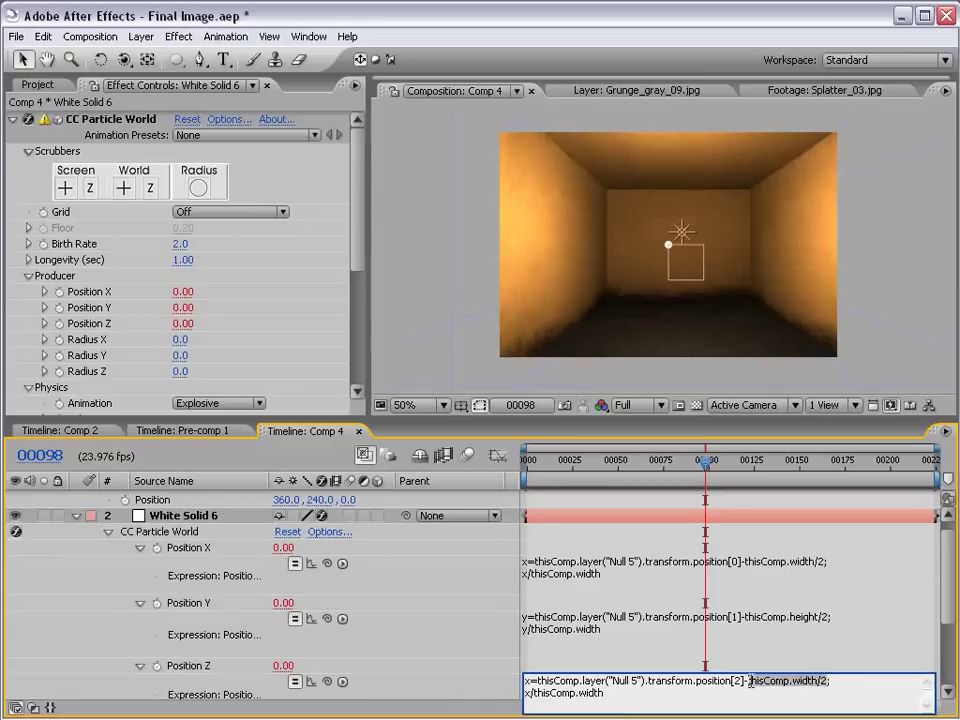
pyautogui.press('BackSpace')
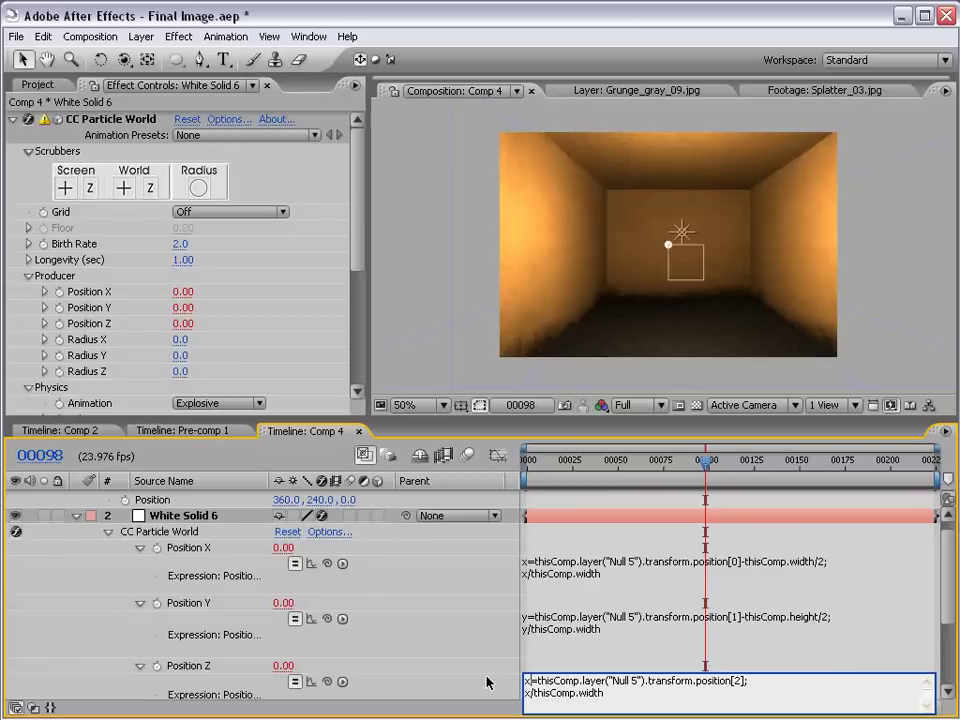
# Rename the variable from x to z in both lines of the Position Z expression.
pyautogui.press('BackSpace')
pyautogui.write('Z')
pyautogui.press('Down')
pyautogui.press('BackSpace')
pyautogui.write('z')
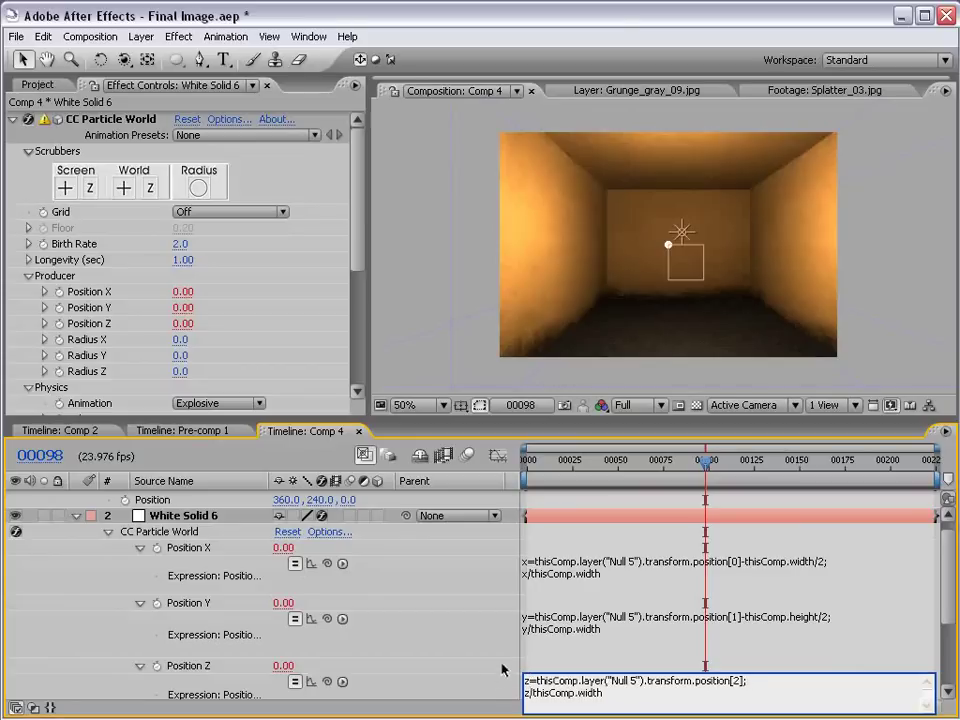
# Apply the Position Z expression and review it alongside the Position X and Position Y expressions.
pyautogui.click(602, 691)
pyautogui.moveTo(607, 692); pyautogui.dragTo(505, 683)
pyautogui.click(583, 691)
pyautogui.moveTo(598, 692); pyautogui.dragTo(534, 690)
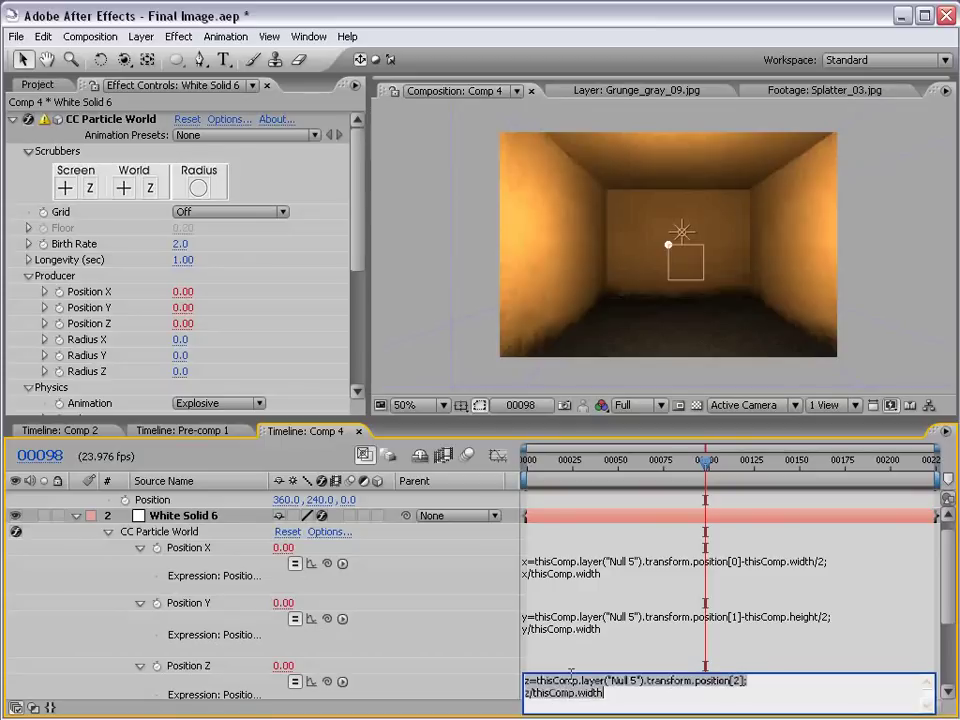
pyautogui.click(555, 617)
pyautogui.click(561, 562)
pyautogui.click(538, 626)
pyautogui.click(543, 664)
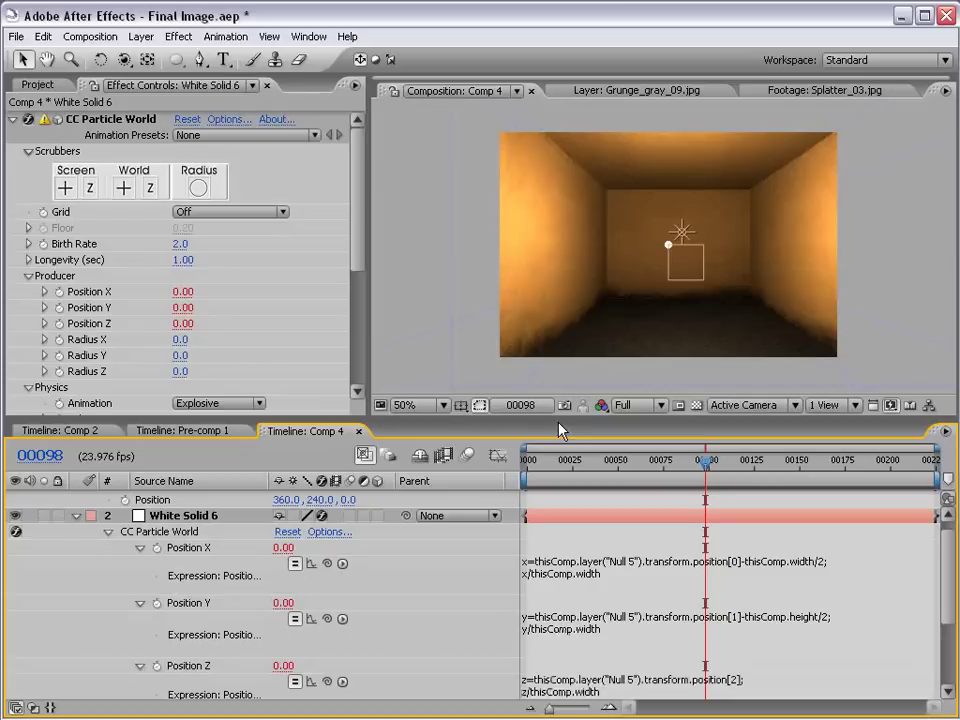
# Select Null 5 and move it in 3D space to about 500, 240, -382.
pyautogui.click(681, 260)
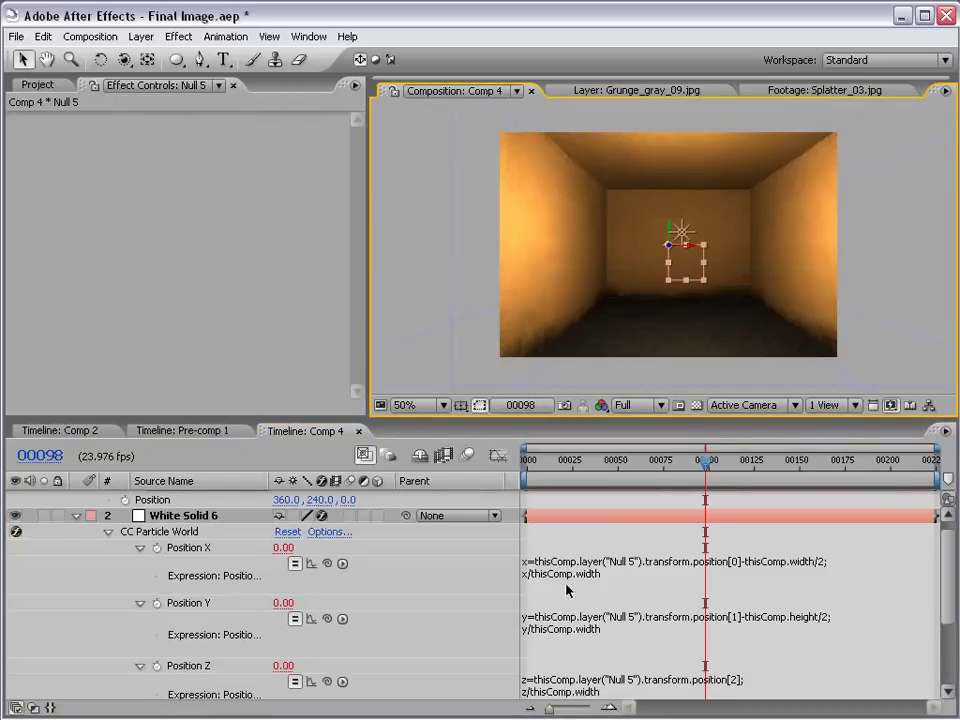
pyautogui.press('h')
pyautogui.moveTo(543, 540); pyautogui.dragTo(575, 598)
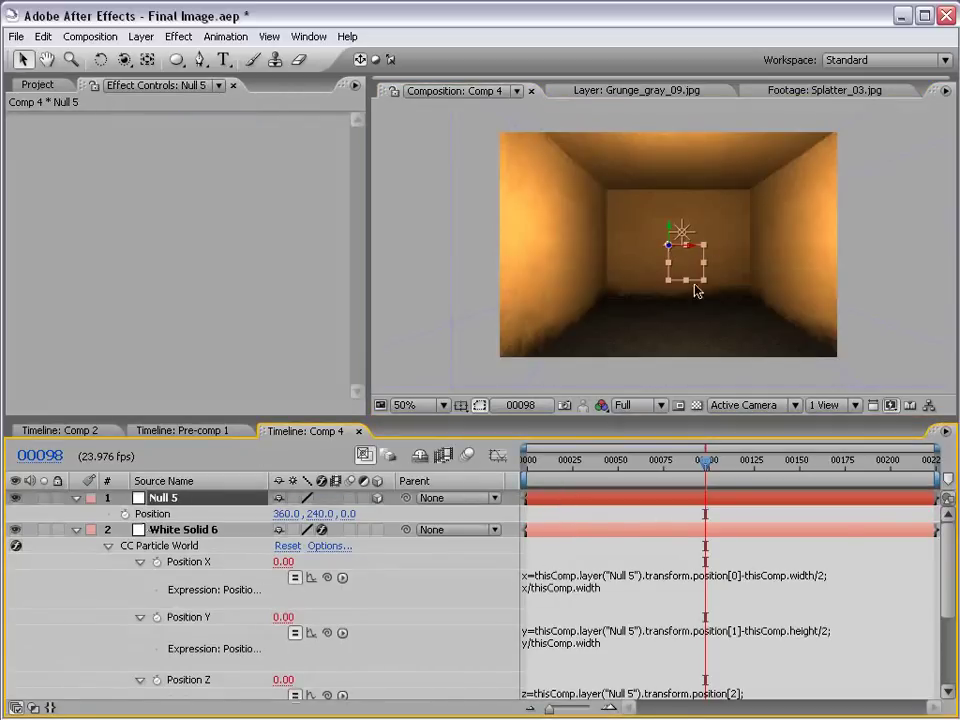
pyautogui.moveTo(700, 255); pyautogui.dragTo(906, 324)
# Add the expression wiggle(3,50) to the Position of Null 5 and scrub to frame 36 to check the motion.
pyautogui.click(581, 498)
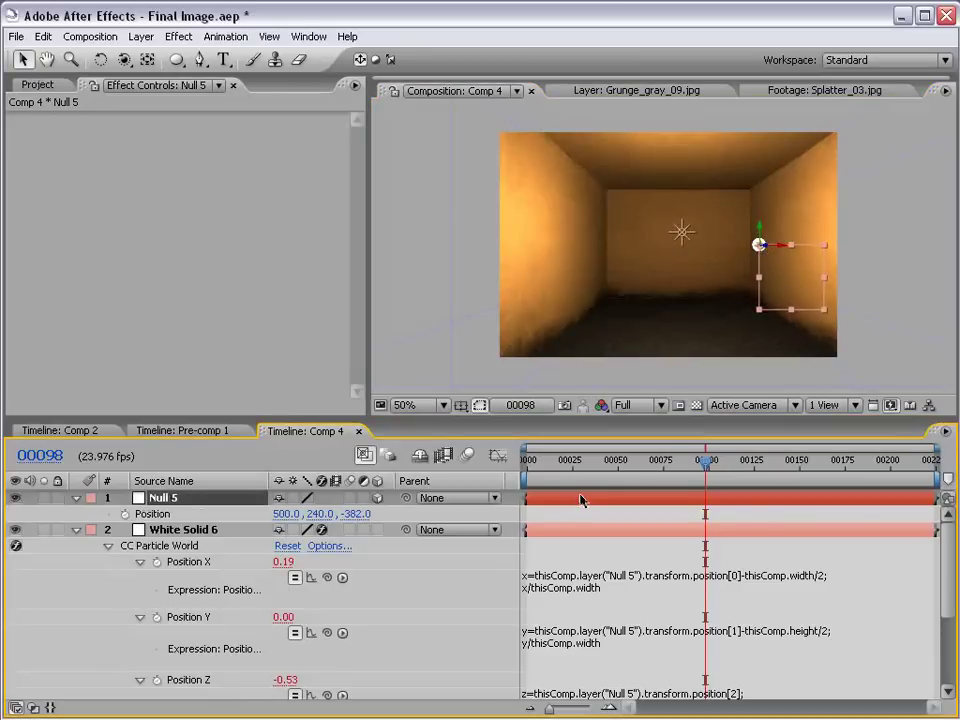
pyautogui.keyDown('alt'); pyautogui.click(125, 513); pyautogui.keyUp('alt')
pyautogui.write('wiggle(3,50')
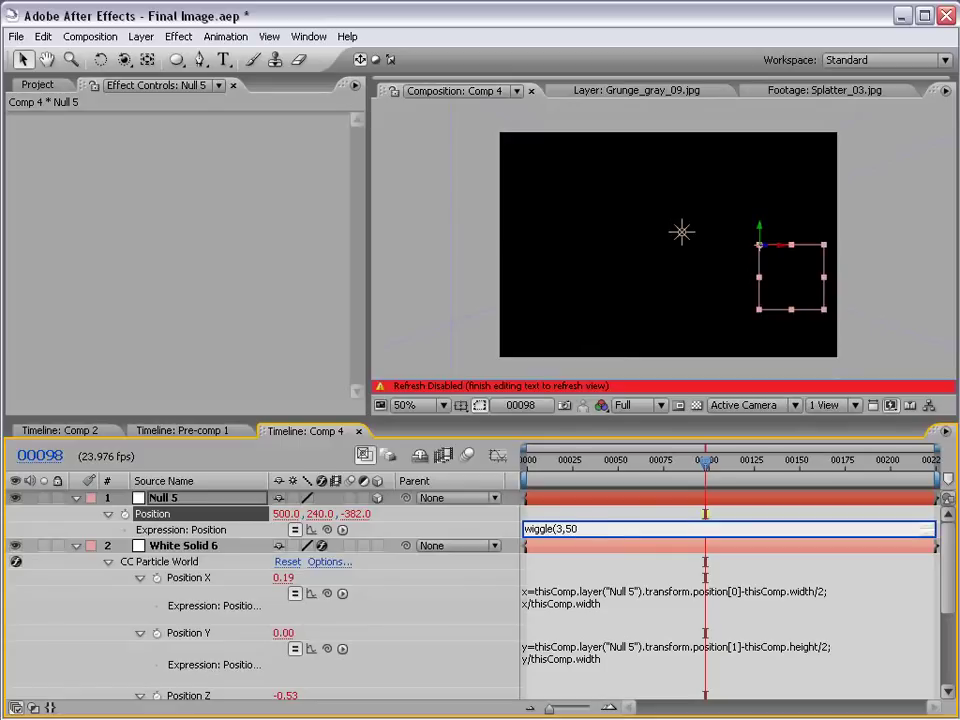
pyautogui.click(569, 518)
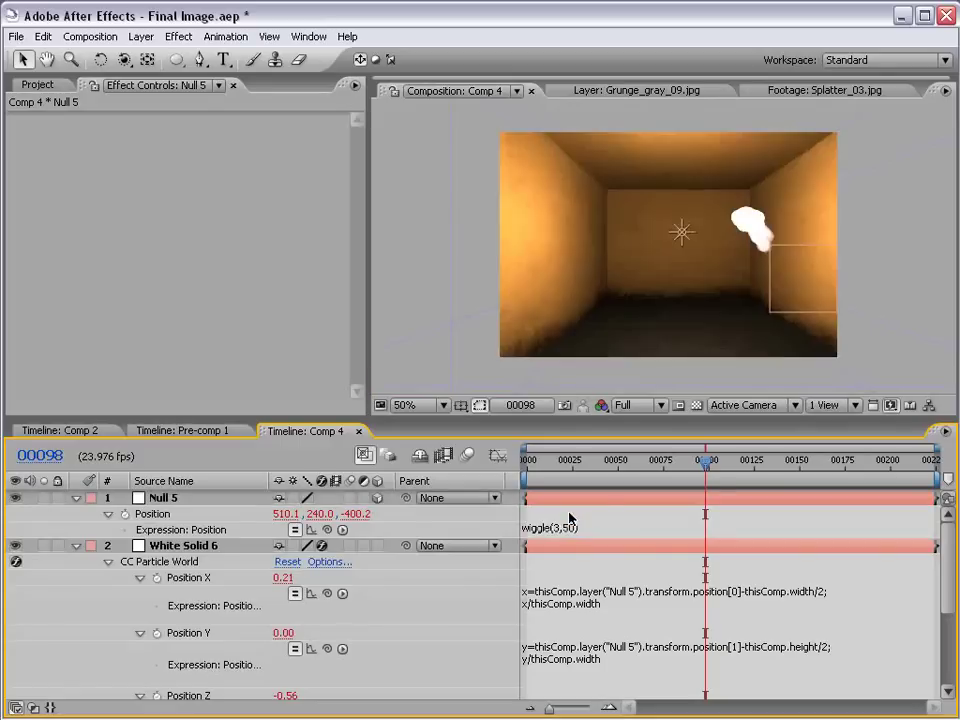
pyautogui.moveTo(618, 485); pyautogui.dragTo(593, 466)
# Raise the wiggle amount in Null 5's Position expression to 100 and preview the animation.
pyautogui.click(569, 528)
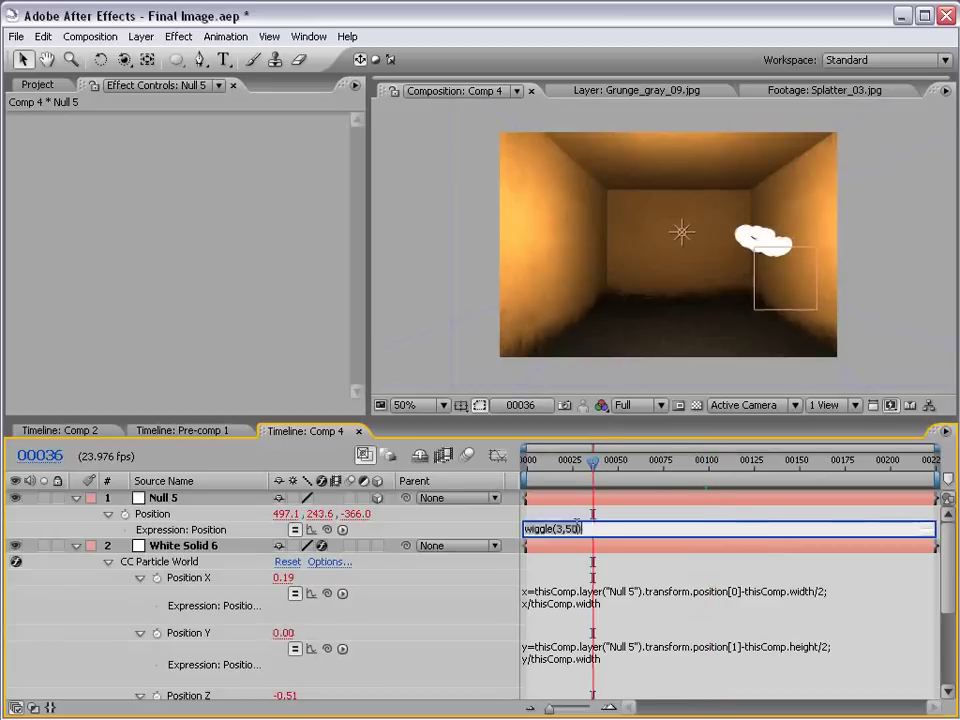
pyautogui.doubleClick(572, 528)
pyautogui.write('100')
pyautogui.click(621, 512)
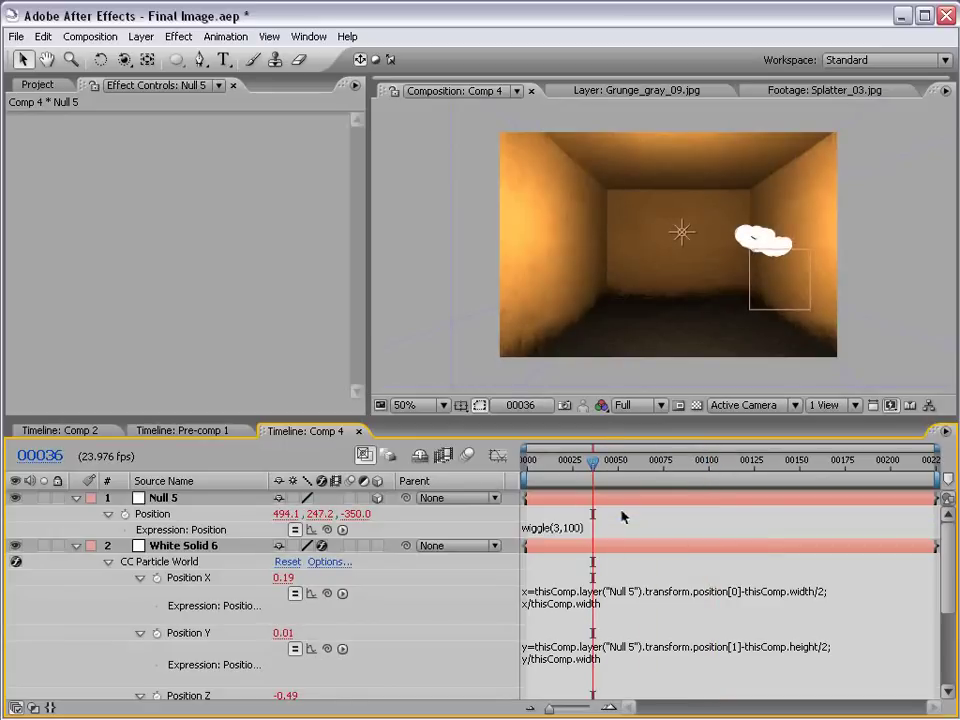
pyautogui.press('KP_0')
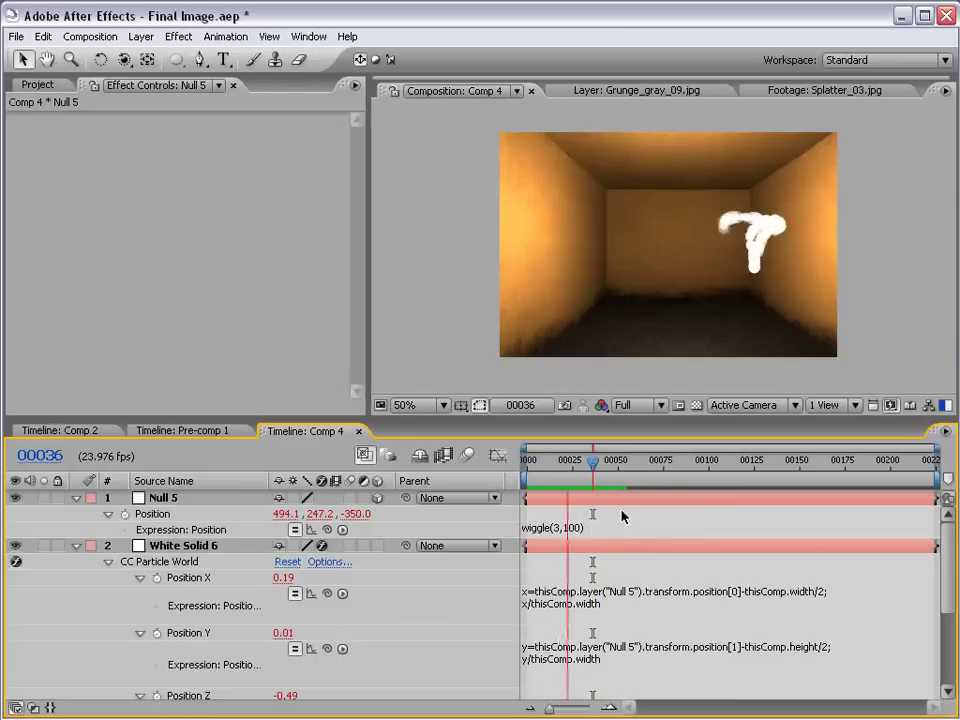
# Stop the preview at frame 36, collapse the properties of Null 5 and White Solid 6, and select White Solid 6.
pyautogui.moveTo(594, 461)
pyautogui.mouseDown()
pyautogui.moveTo(523, 480)
pyautogui.moveTo(593, 465)
pyautogui.mouseUp()
pyautogui.click(77, 497)
pyautogui.click(137, 497)
pyautogui.click(128, 515)
pyautogui.click(76, 513)
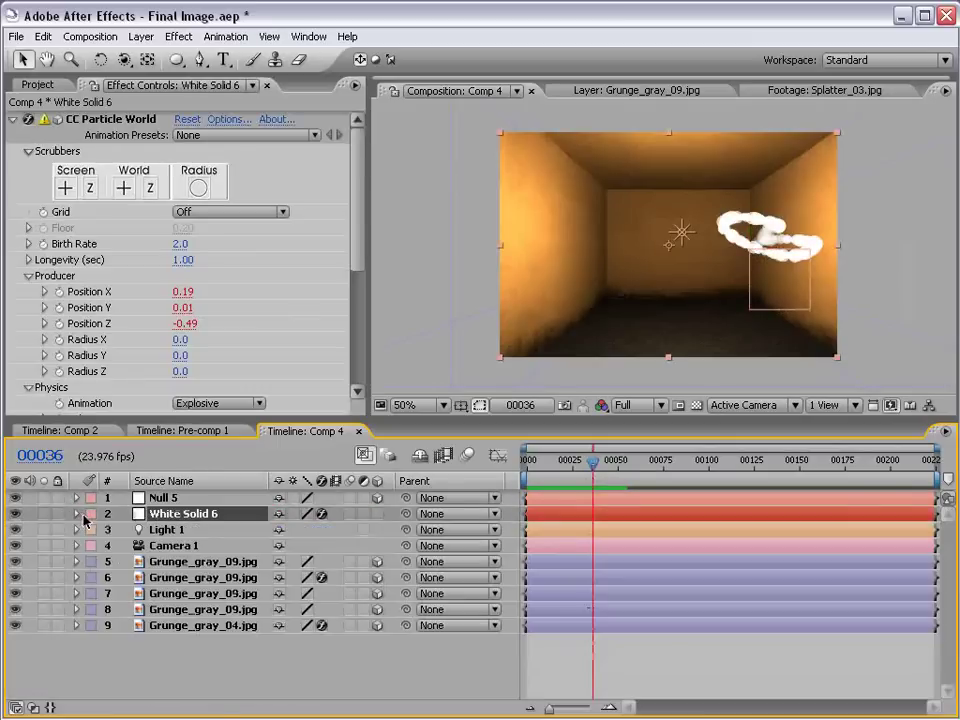
# Set CC Particle World's Birth Size to 0.200, Death Size to 0.000 and Birth Rate to 75.
pyautogui.scroll(-5, 345, 245)
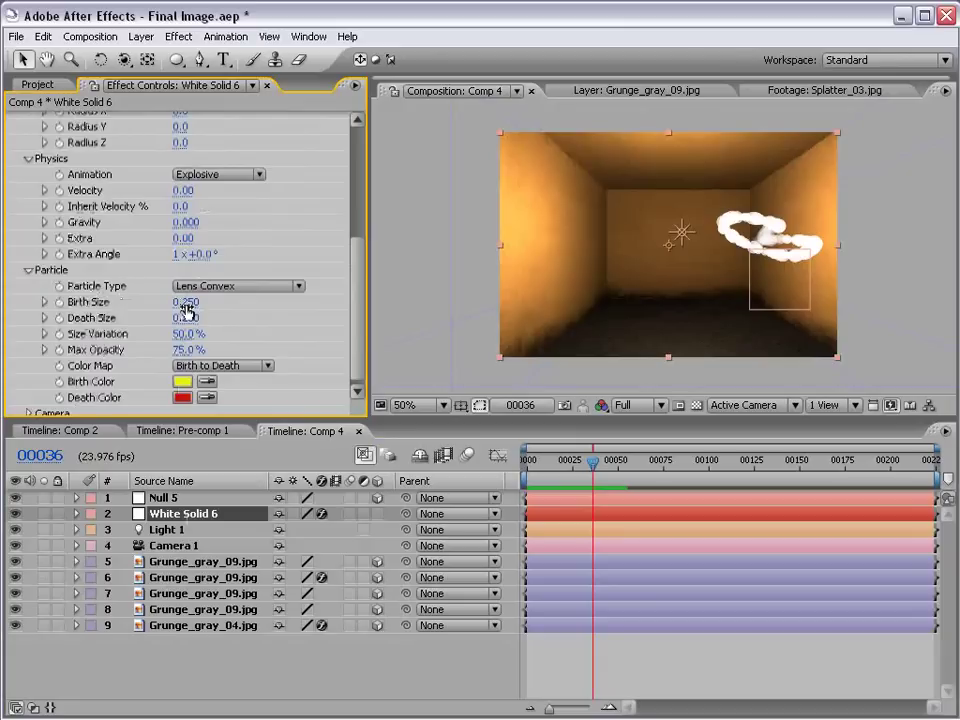
pyautogui.moveTo(185, 311)
pyautogui.mouseDown()
pyautogui.moveTo(157, 306)
pyautogui.moveTo(143, 318)
pyautogui.moveTo(190, 301)
pyautogui.mouseUp()
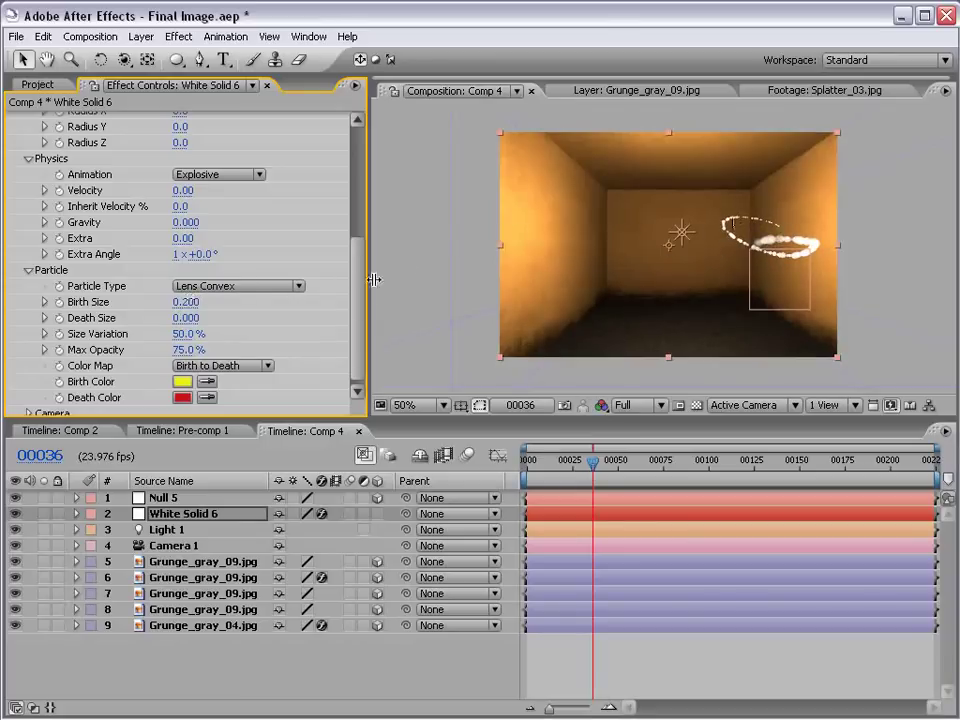
pyautogui.scroll(5, 360, 290)
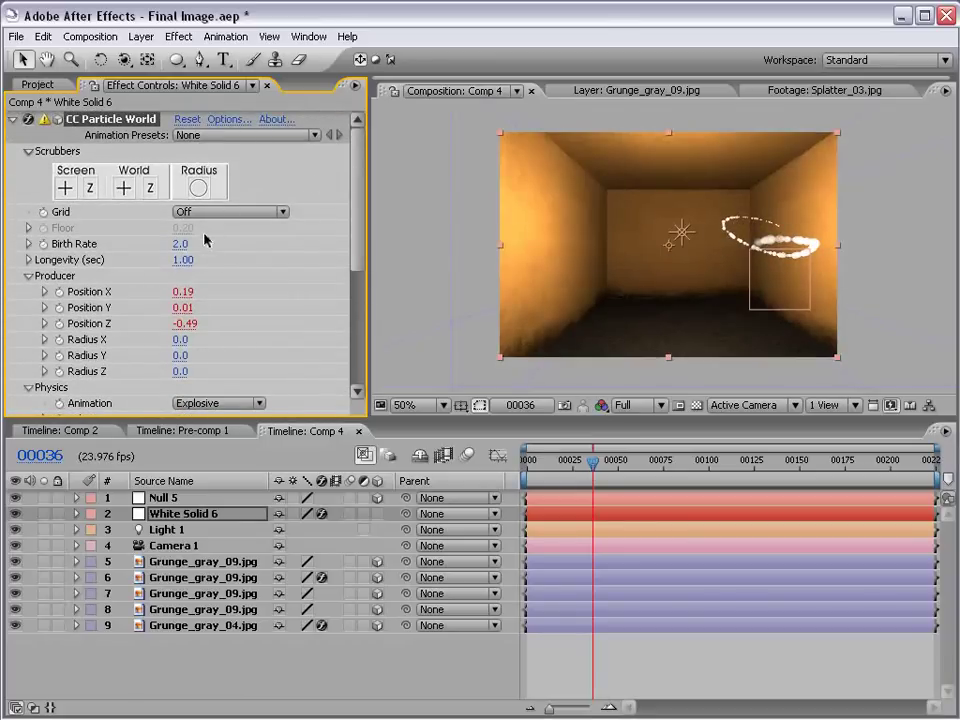
pyautogui.moveTo(200, 241); pyautogui.dragTo(445, 204)
pyautogui.click(187, 243)
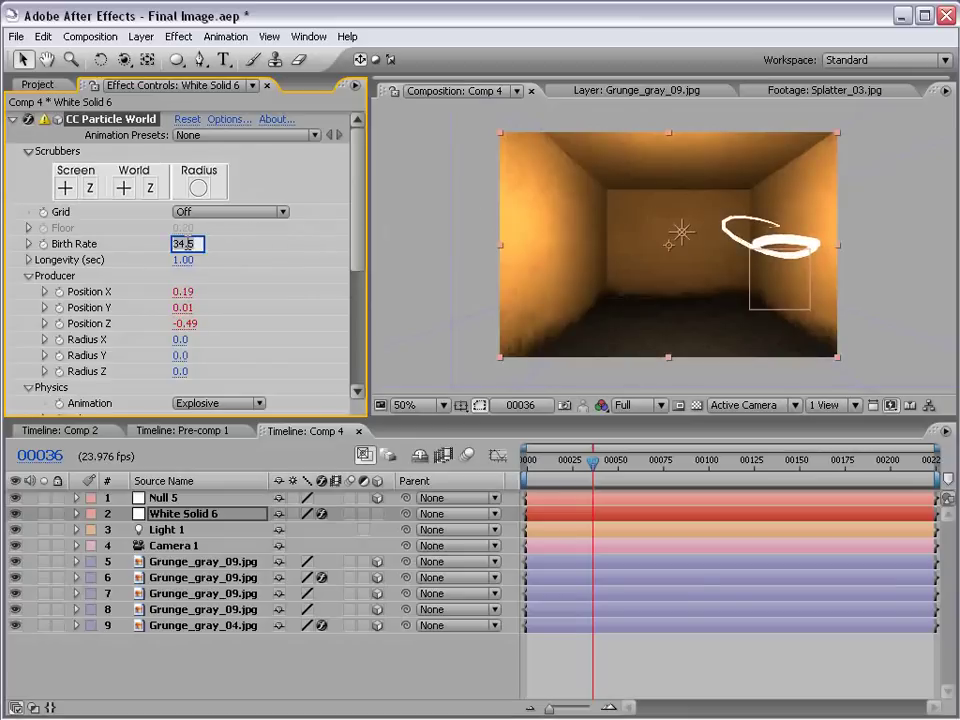
pyautogui.write('75')
pyautogui.press('Return')
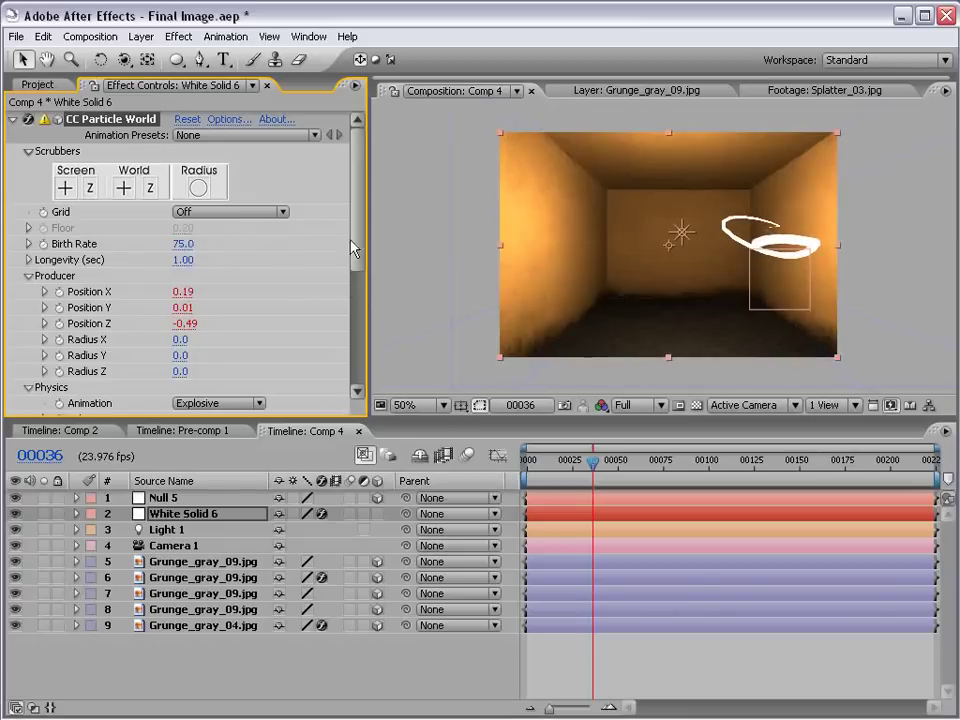
# Reduce the particle Birth Size to 0.090, then preview from a work area starting at frame 36 and stop at frame 68.
pyautogui.scroll(-5, 350, 290)
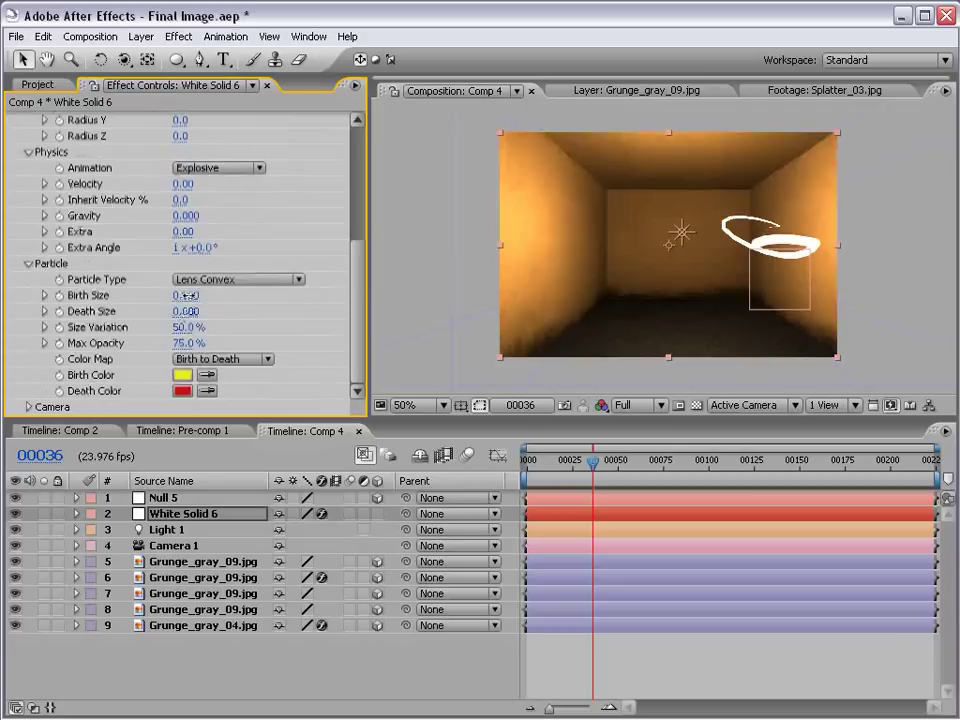
pyautogui.moveTo(187, 295); pyautogui.dragTo(181, 295)
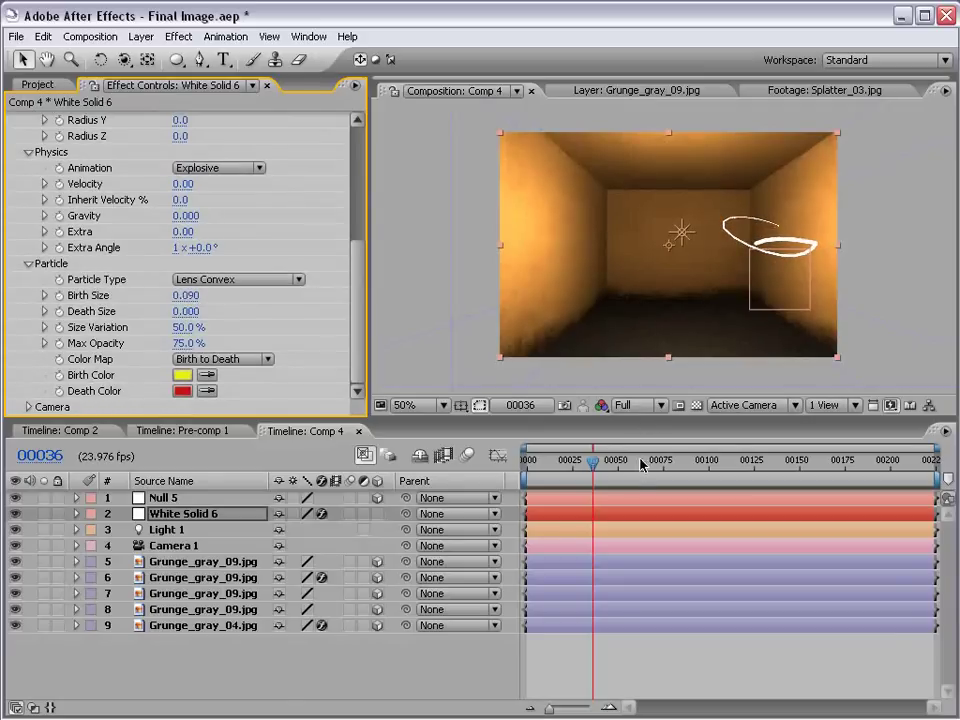
pyautogui.press('b')
pyautogui.press('KP_0')
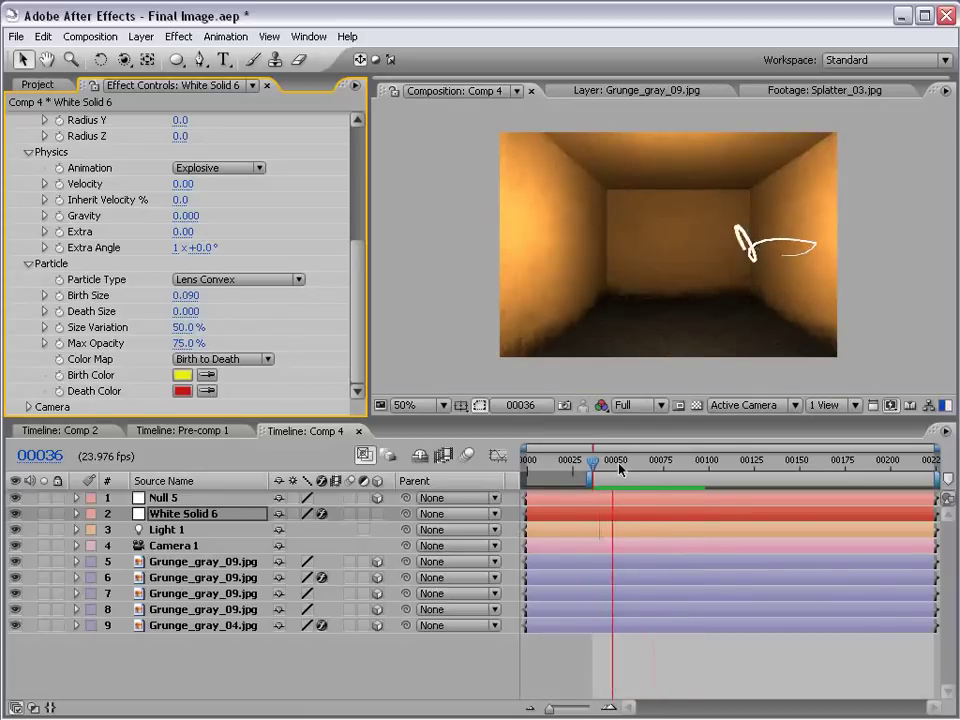
pyautogui.moveTo(620, 466); pyautogui.dragTo(651, 621)
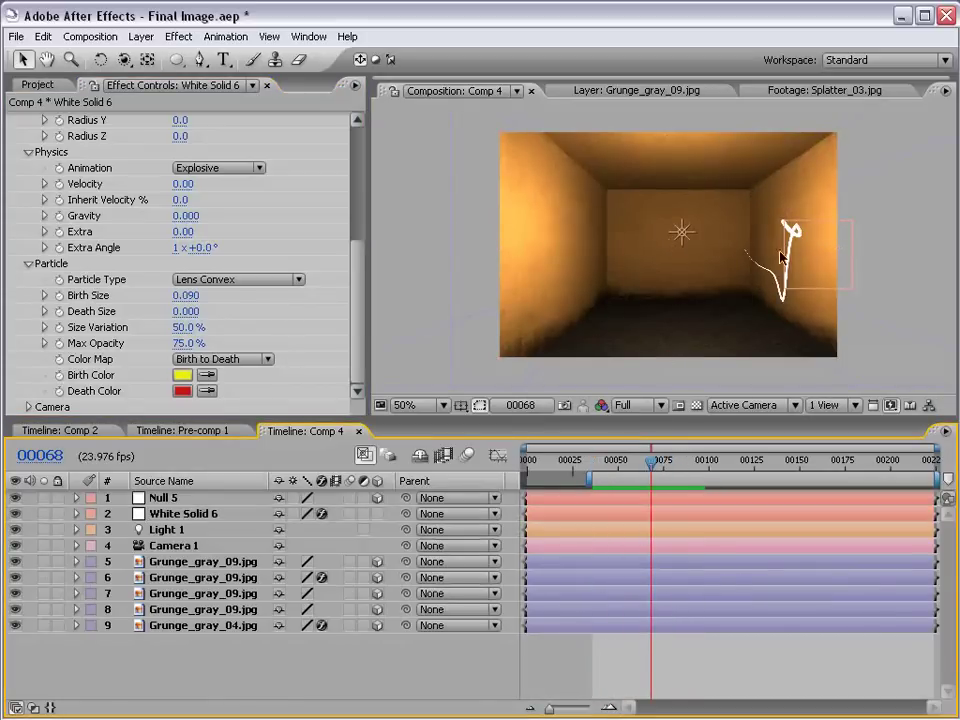
# Apply the Fade Out Round preset to CC Particle World's opacity map and accept the effect options.
pyautogui.scroll(1, 826, 264)
pyautogui.moveTo(857, 305); pyautogui.dragTo(664, 252)
pyautogui.scroll(-1, 616, 245)
pyautogui.moveTo(357, 298); pyautogui.dragTo(356, 197)
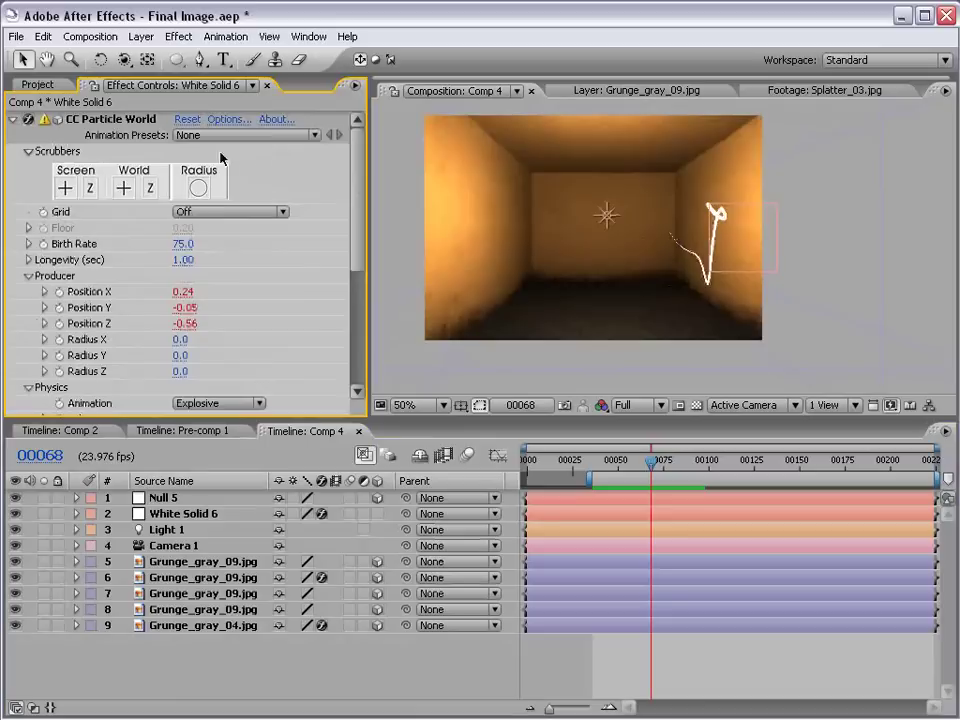
pyautogui.click(230, 120)
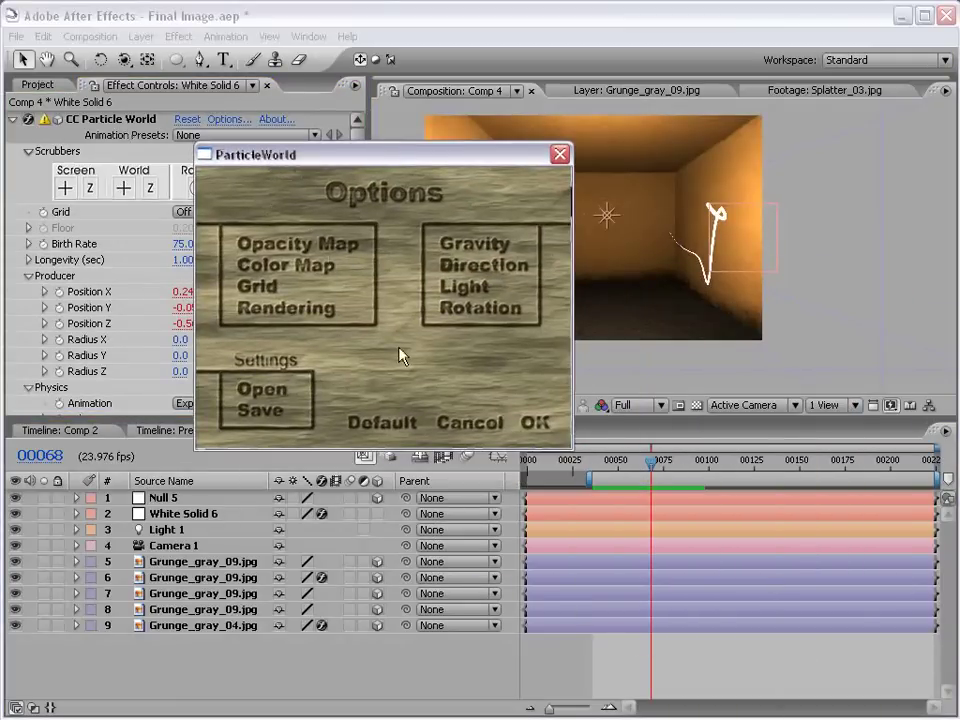
pyautogui.click(268, 250)
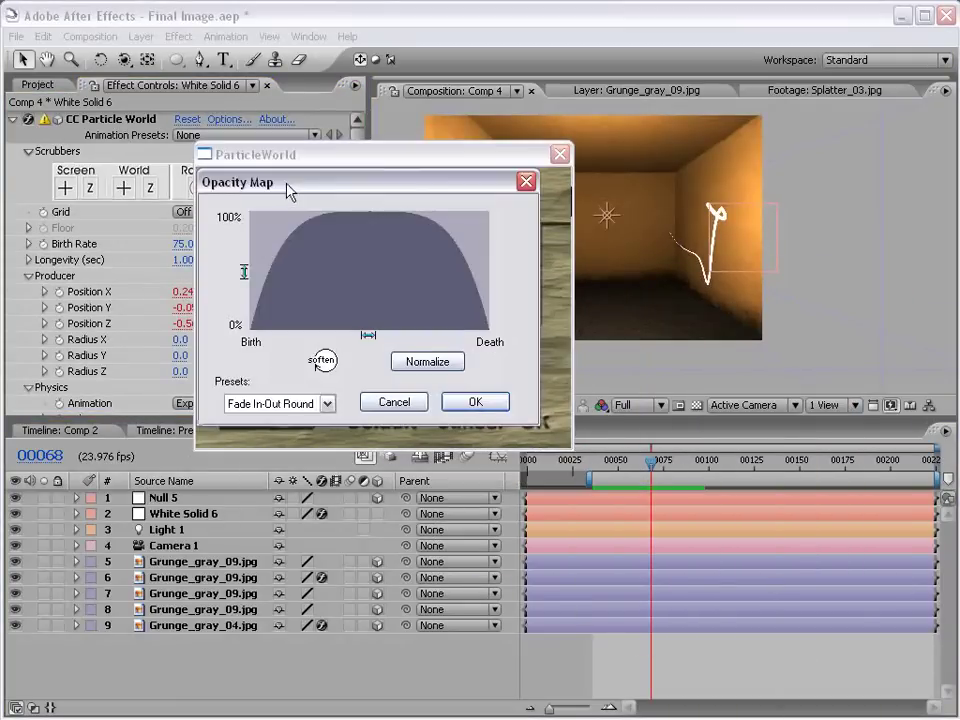
pyautogui.moveTo(294, 197); pyautogui.dragTo(414, 225)
pyautogui.click(408, 440)
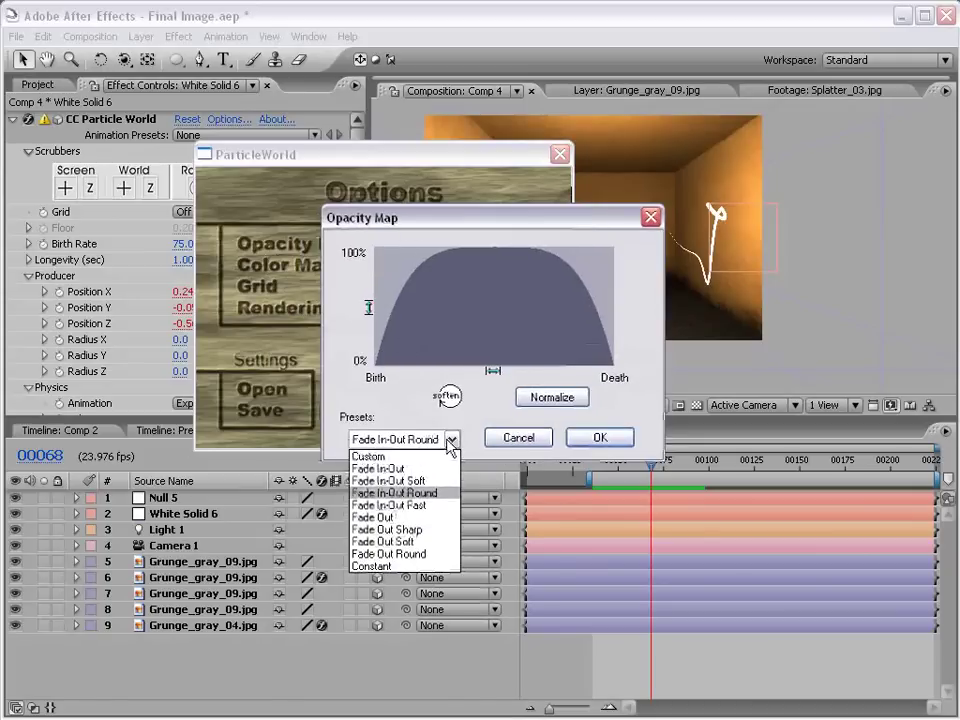
pyautogui.click(390, 551)
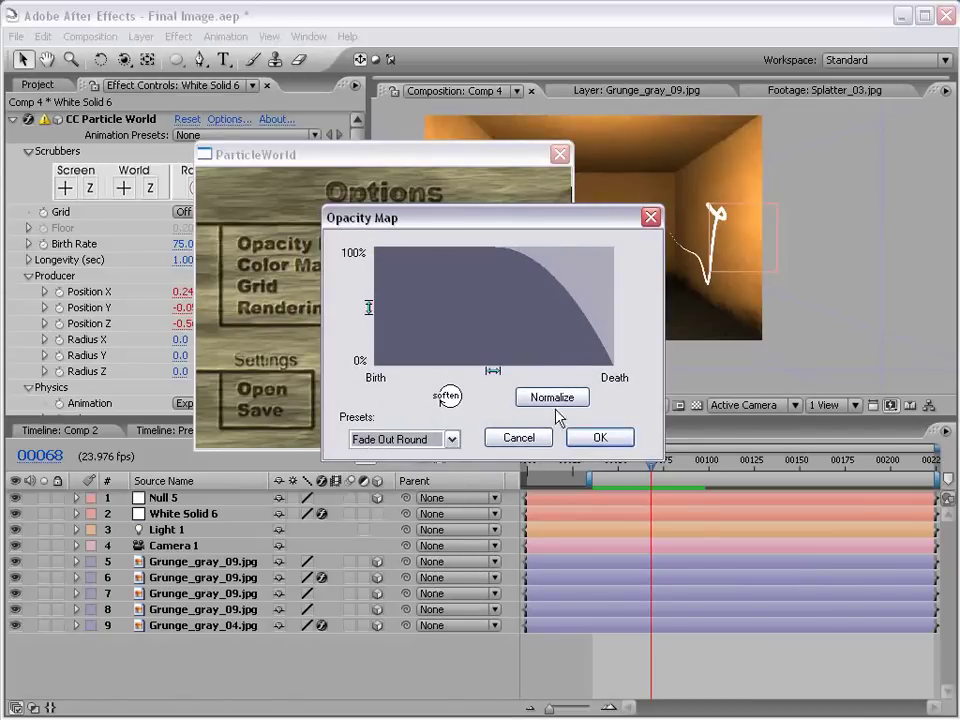
pyautogui.click(600, 443)
pyautogui.moveTo(432, 173); pyautogui.dragTo(415, 217)
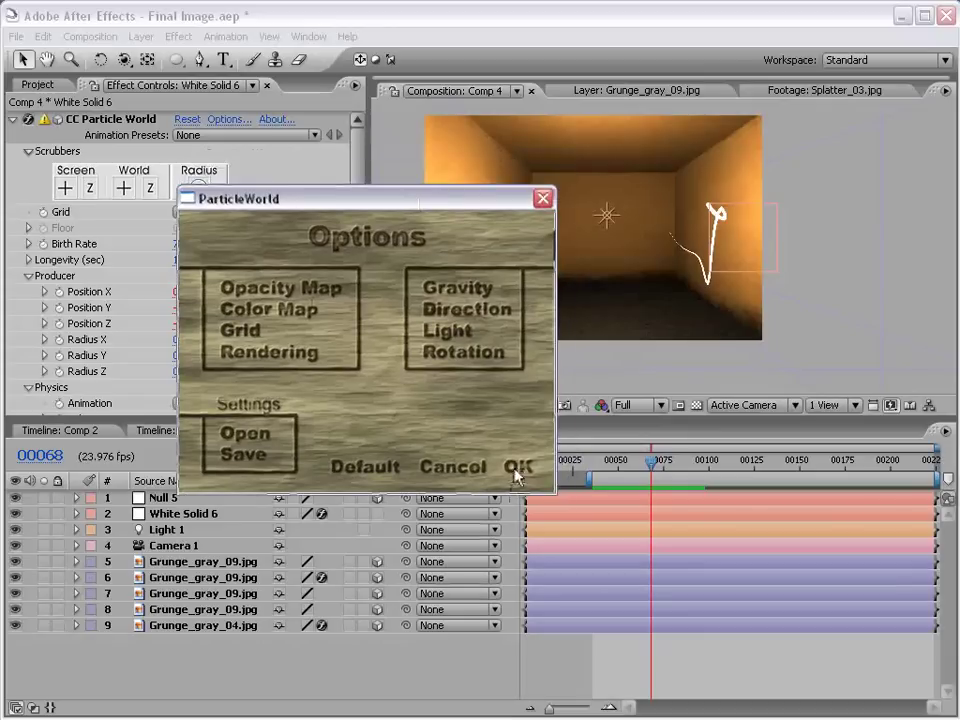
pyautogui.click(517, 472)
# Inspect the particle streak up close, advance the current time to frame 104 and check it in the whole room.
pyautogui.scroll(2, 710, 212)
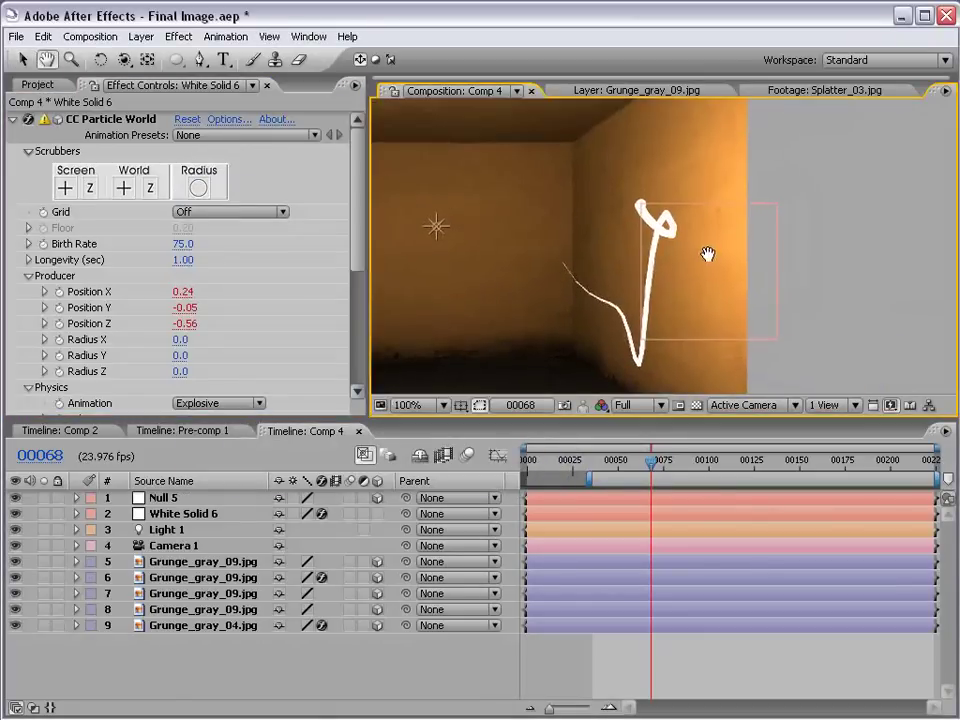
pyautogui.click(720, 253)
pyautogui.click(303, 683)
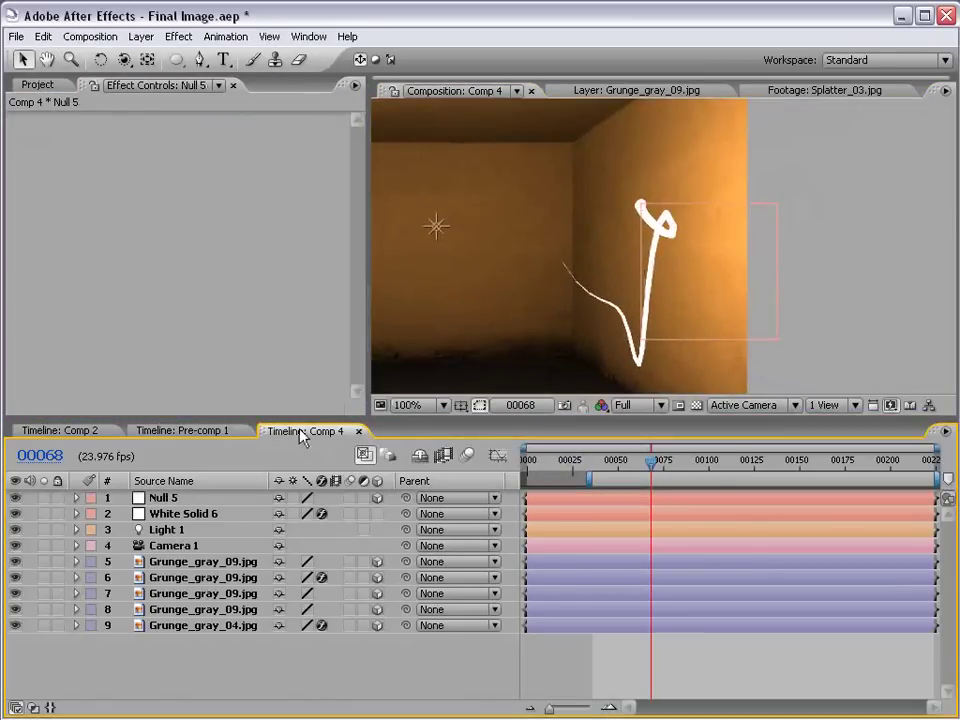
pyautogui.moveTo(655, 462); pyautogui.dragTo(715, 467)
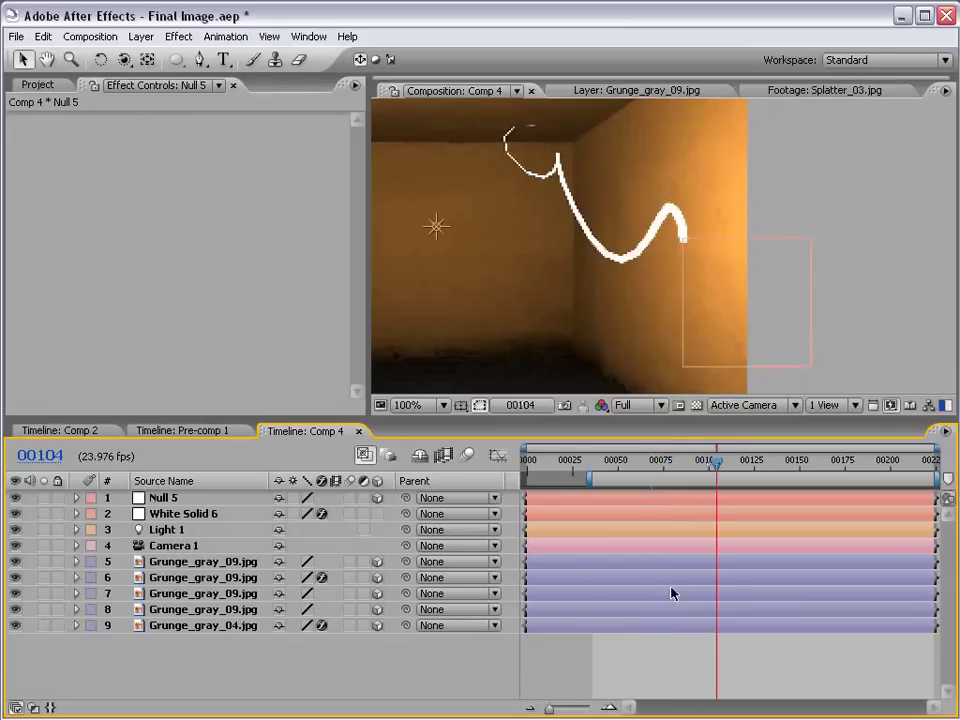
pyautogui.scroll(-1, 606, 236)
pyautogui.moveTo(569, 269); pyautogui.dragTo(634, 259)
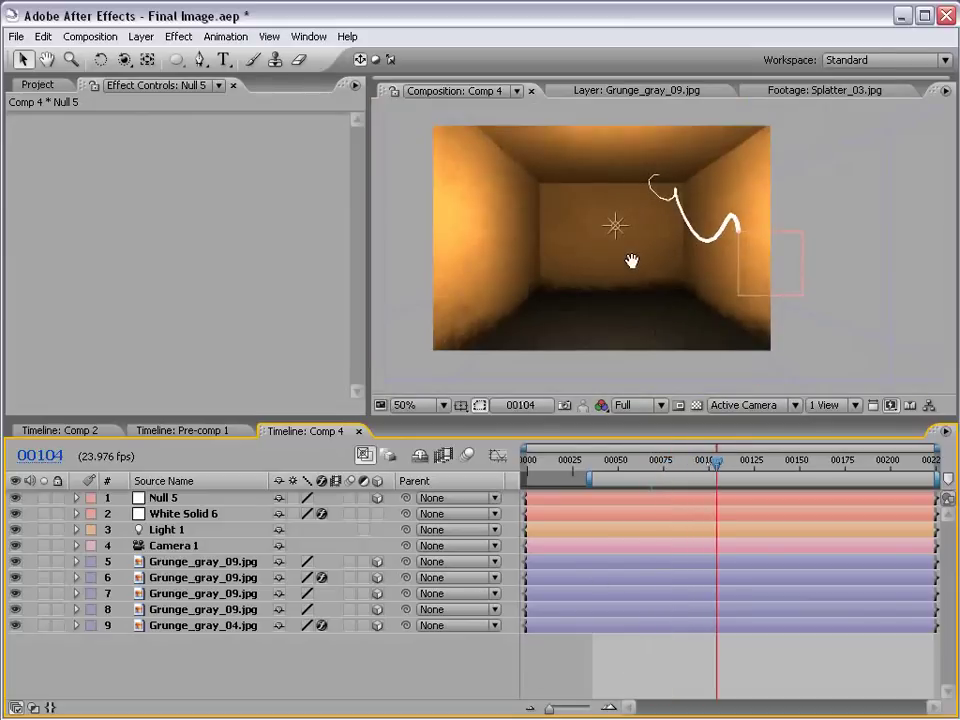
pyautogui.press('v')
# Rename the White Solid 6 layer to Particles and the Null 5 layer to POINT.
pyautogui.click(38, 85)
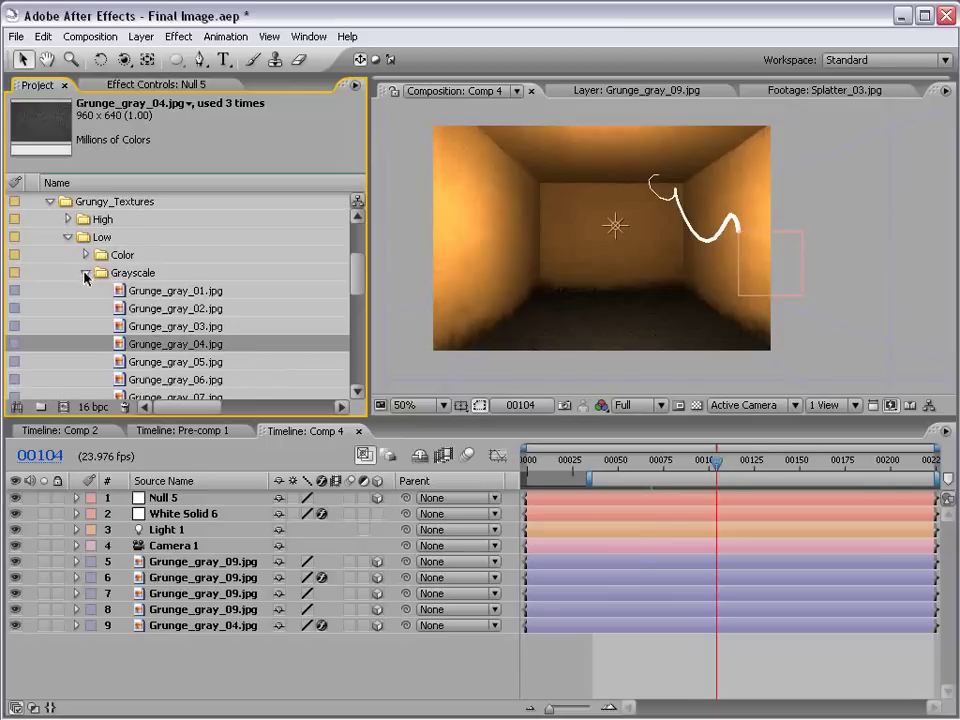
pyautogui.click(177, 514)
pyautogui.press('Return')
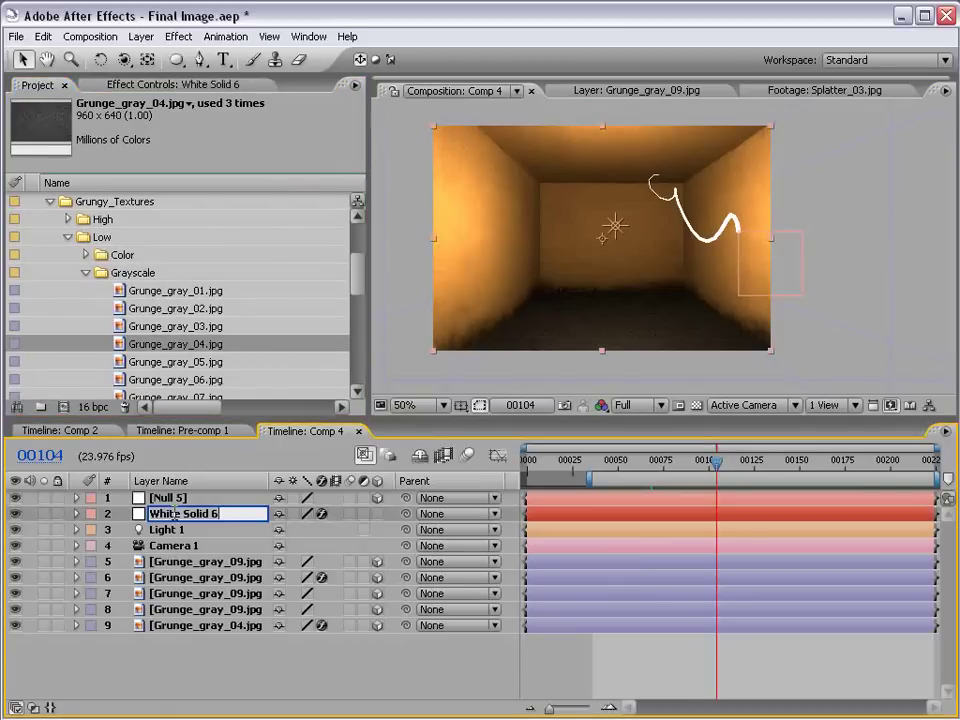
pyautogui.write('Par')
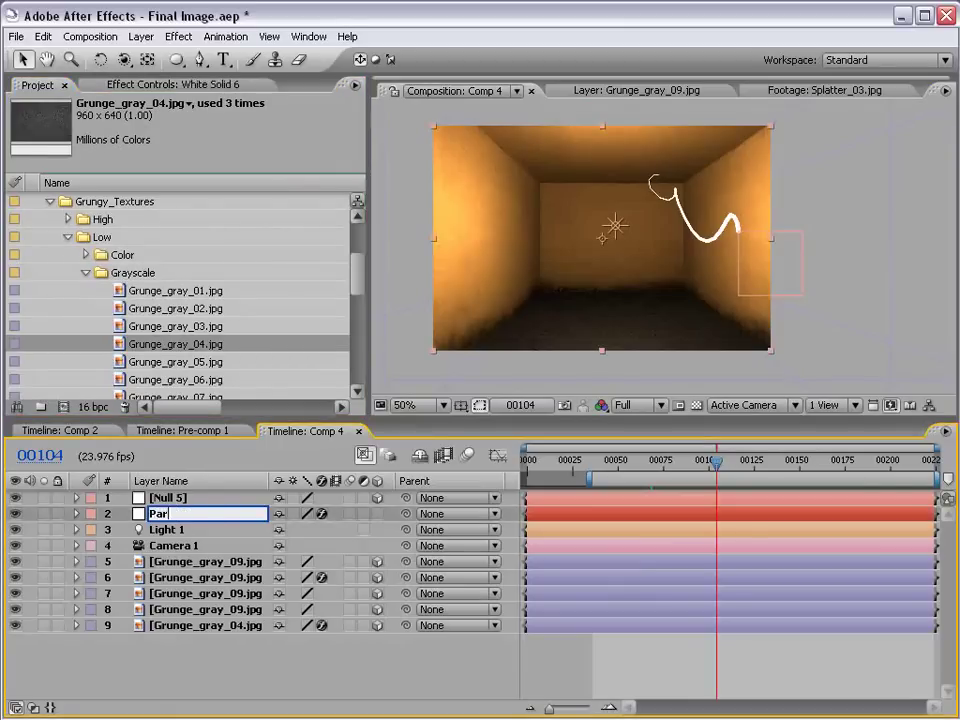
pyautogui.write('ticles')
pyautogui.press('Return')
pyautogui.click(170, 498)
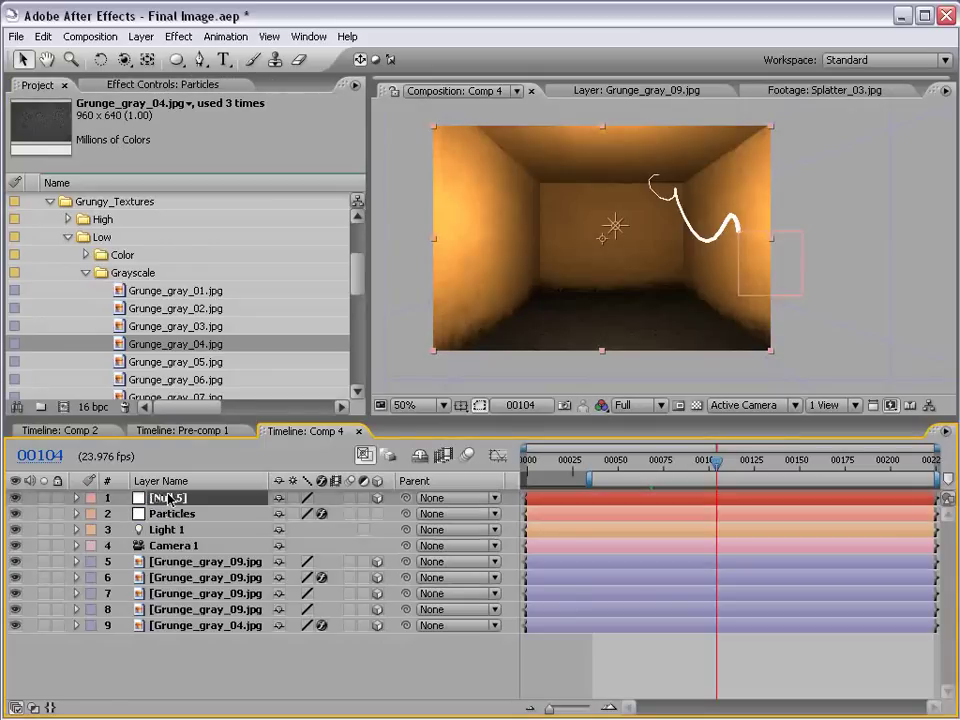
pyautogui.press('Return')
pyautogui.write('POINT')
pyautogui.press('Return')
# Apply the Stylize Glow effect to the Particles layer.
pyautogui.click(176, 515)
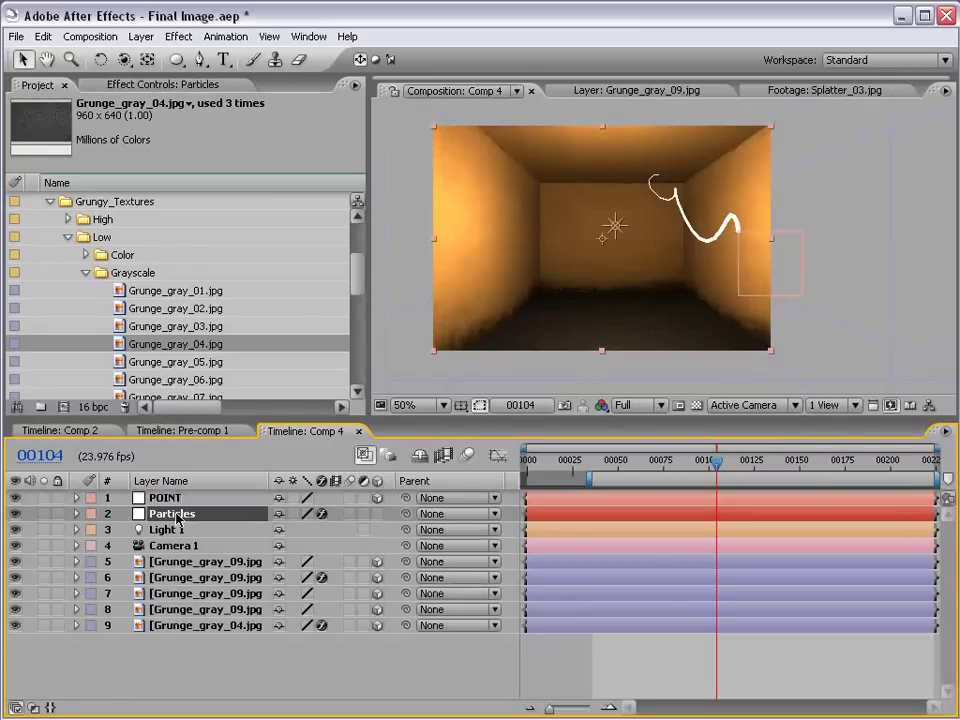
pyautogui.click(176, 36)
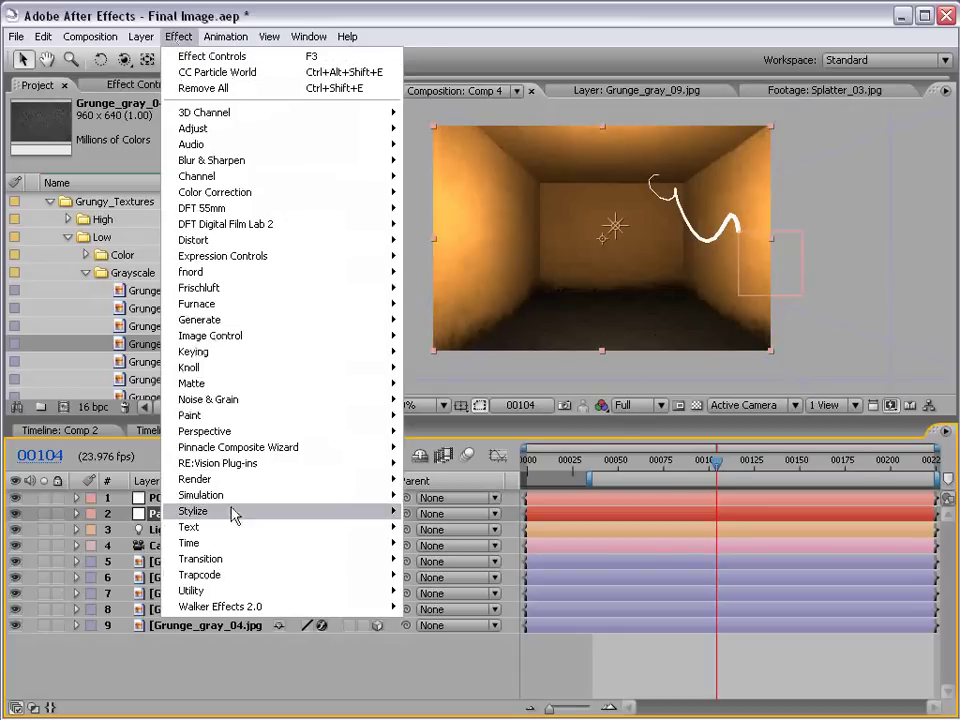
pyautogui.moveTo(232, 515)
pyautogui.click(435, 637)
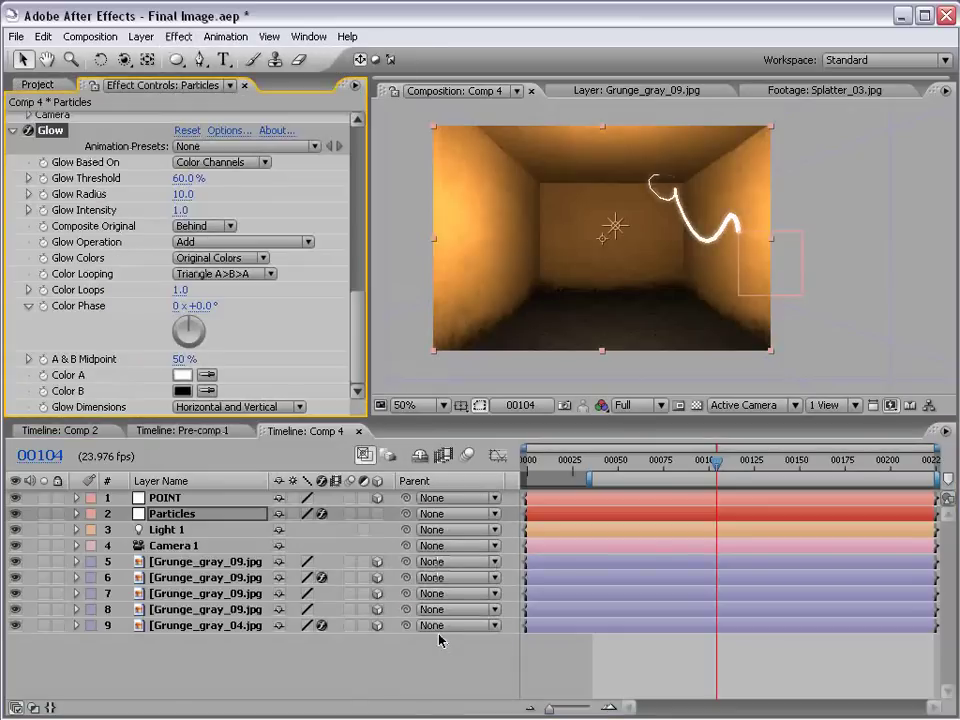
# Set the Glow effect's Color B to orange and its Glow Colors to A & B Colors.
pyautogui.click(180, 390)
pyautogui.moveTo(564, 600); pyautogui.dragTo(566, 614)
pyautogui.moveTo(494, 428); pyautogui.dragTo(619, 399)
pyautogui.click(716, 384)
pyautogui.click(220, 258)
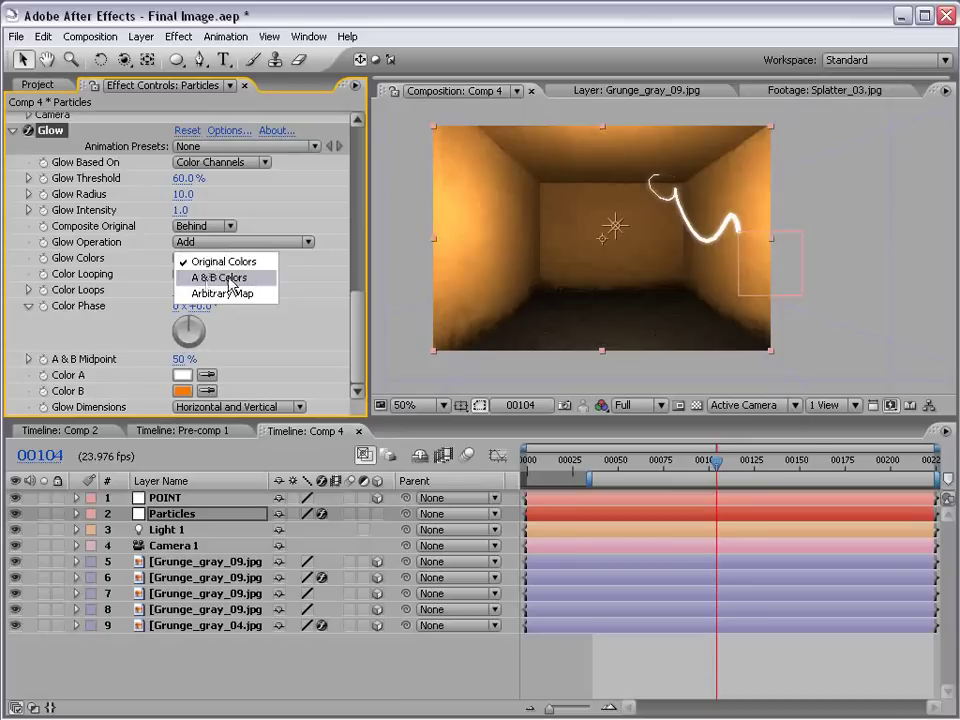
pyautogui.click(266, 281)
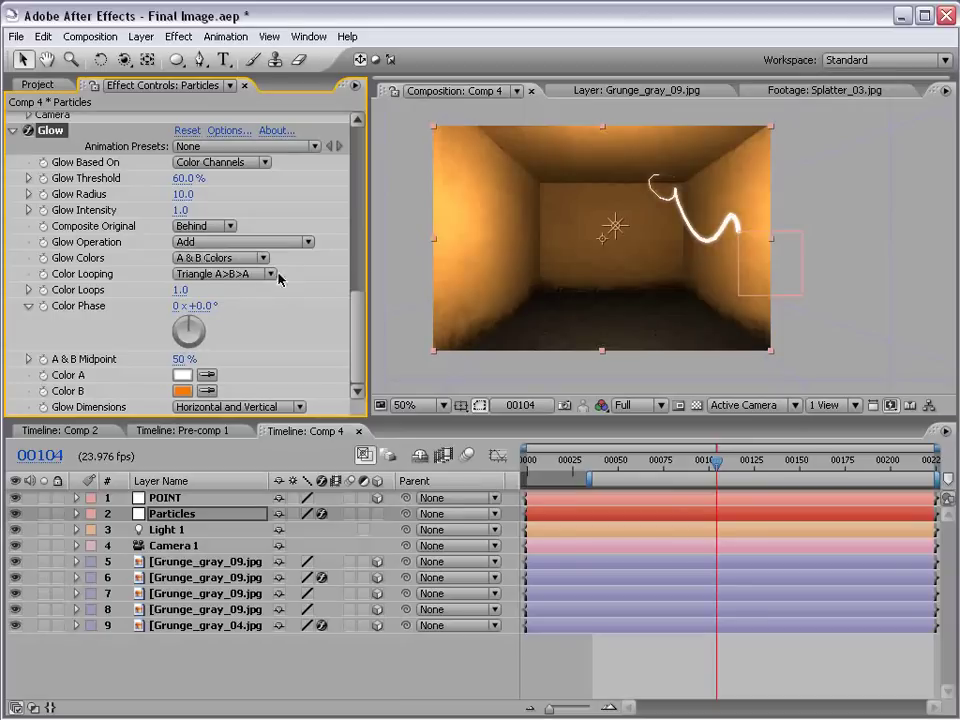
# Raise the Glow Intensity to 2.3 and the Glow Radius to 17.0 on the Particles layer.
pyautogui.scroll(1, 660, 264)
pyautogui.press('space')
pyautogui.moveTo(791, 257); pyautogui.dragTo(742, 268)
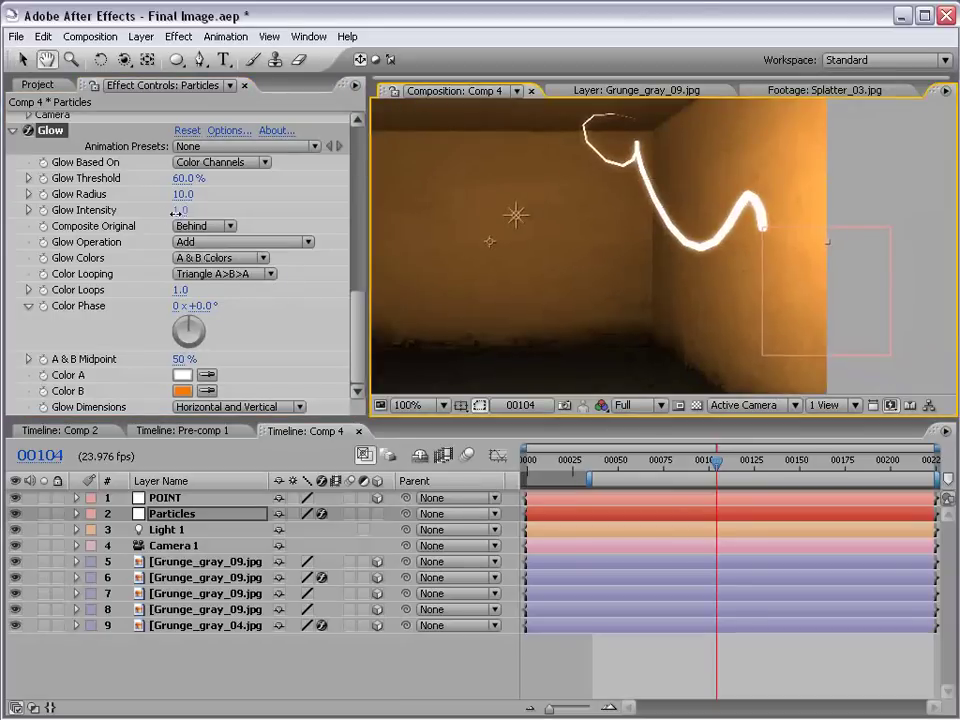
pyautogui.moveTo(180, 210)
pyautogui.mouseDown()
pyautogui.moveTo(381, 214)
pyautogui.moveTo(313, 213)
pyautogui.mouseUp()
pyautogui.moveTo(181, 198); pyautogui.dragTo(189, 191)
# Preview the glowing streak's animation in the maximized composition view, then restore the workspace layout.
pyautogui.press('`')
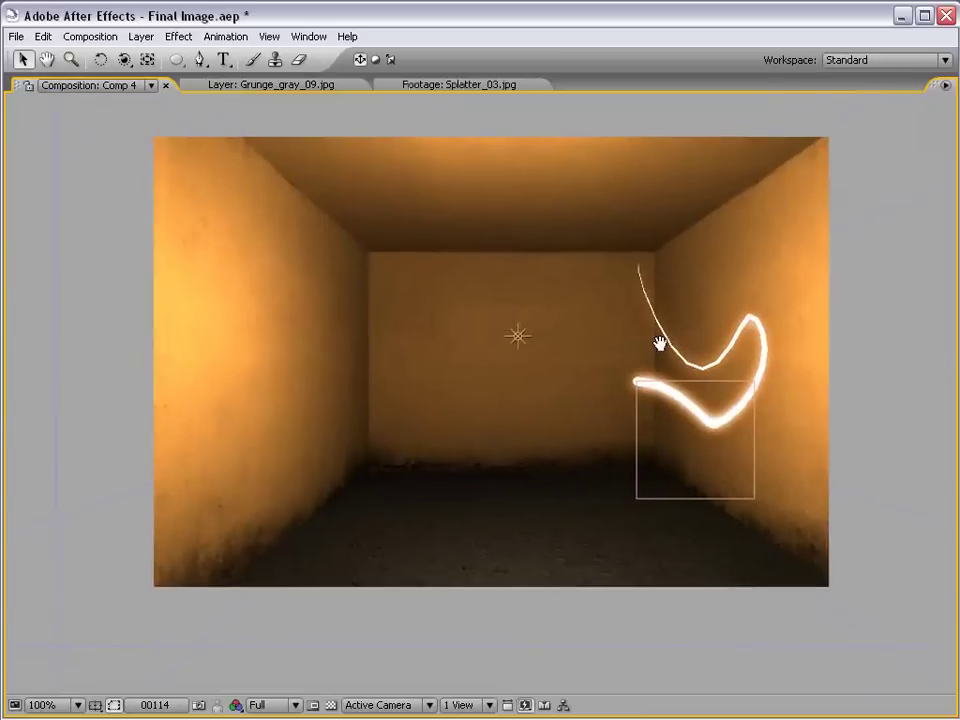
pyautogui.moveTo(660, 343); pyautogui.dragTo(637, 358)
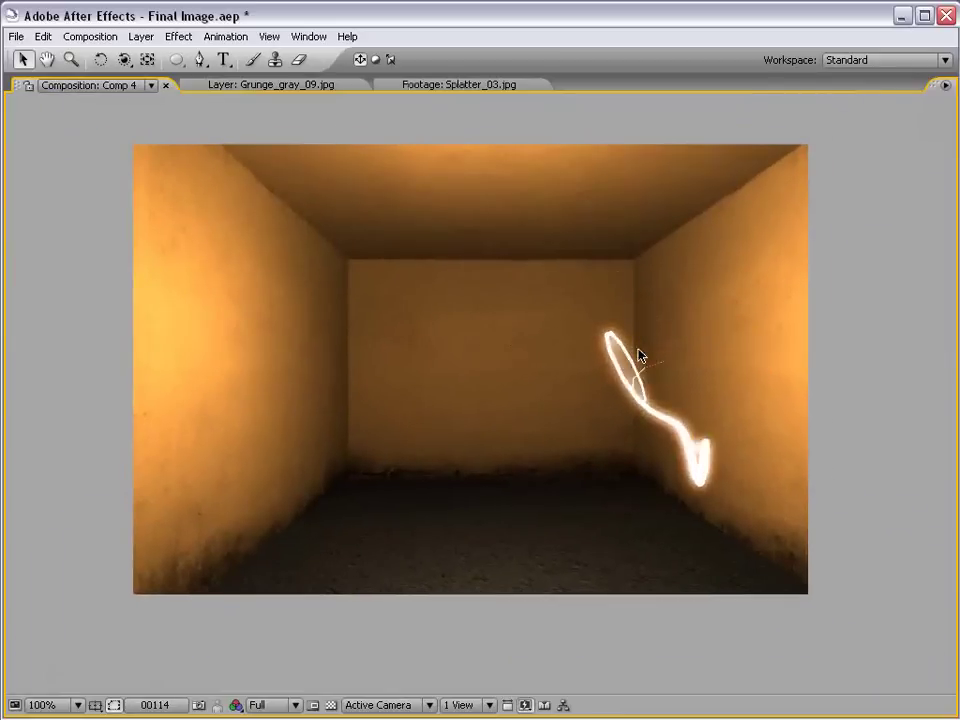
pyautogui.press('space')
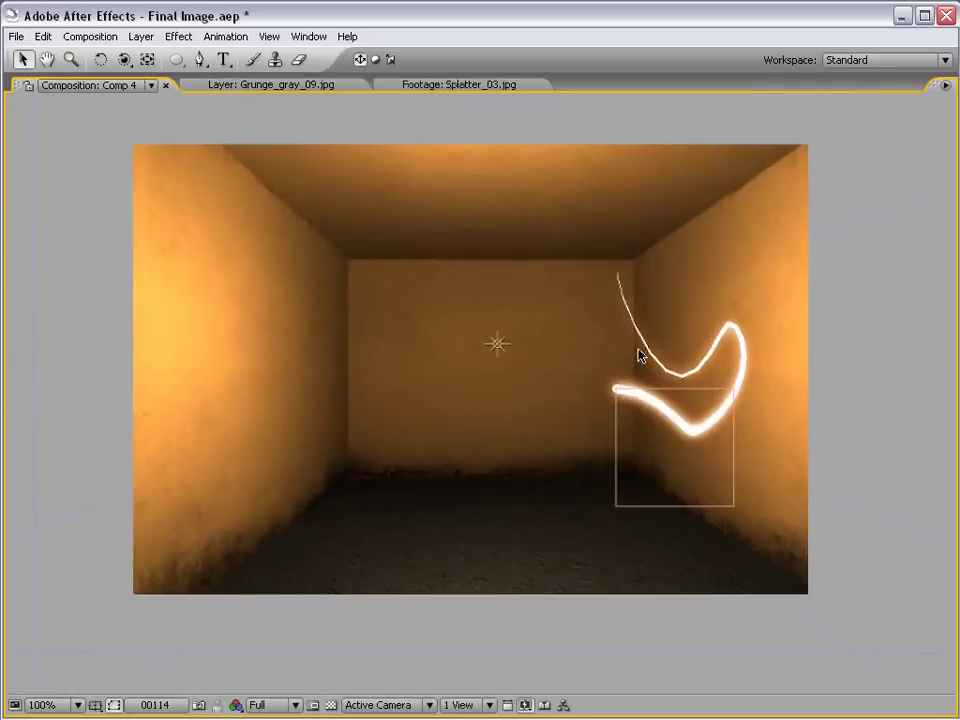
pyautogui.press('space')
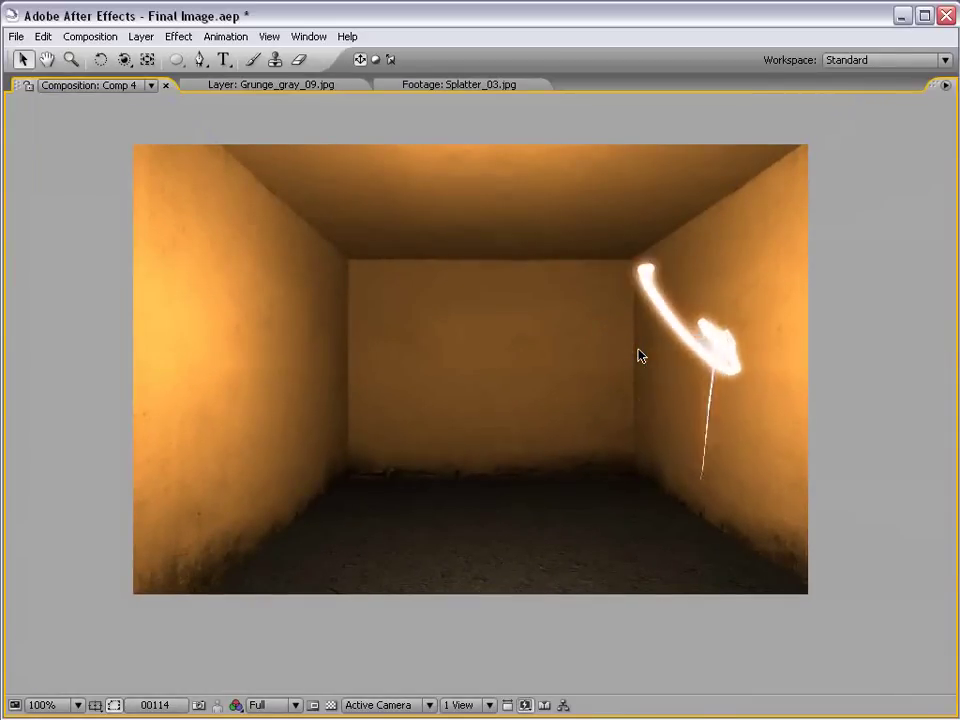
pyautogui.press('space')
pyautogui.press('`')
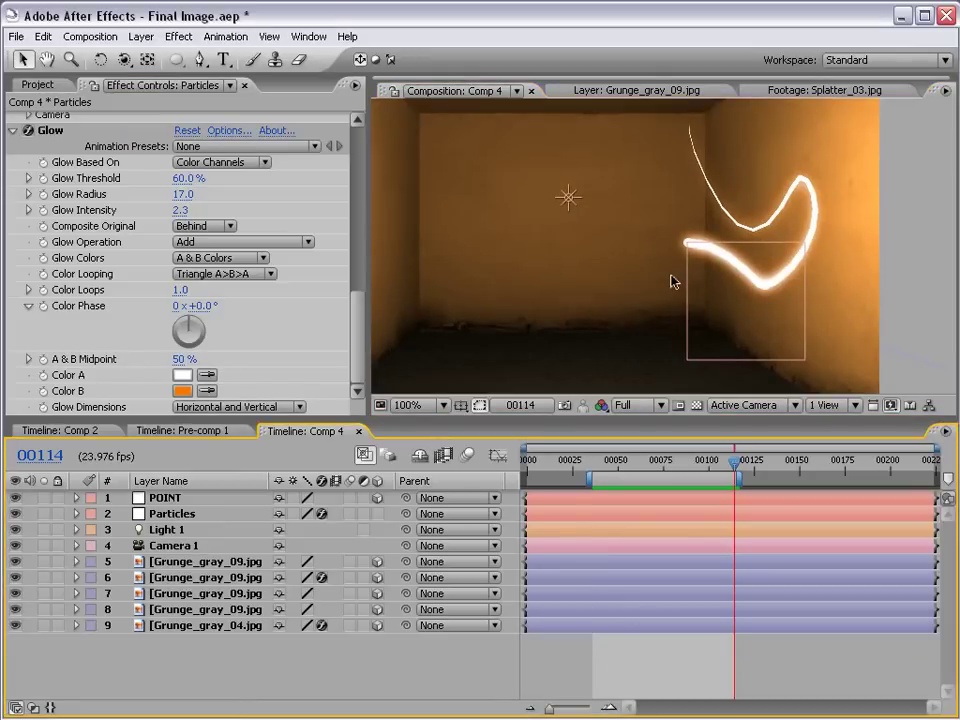
# Delete POINT's Position keyframes and change its Position expression to wiggle(3,120).
pyautogui.scroll(-2, 650, 240)
pyautogui.press('c')
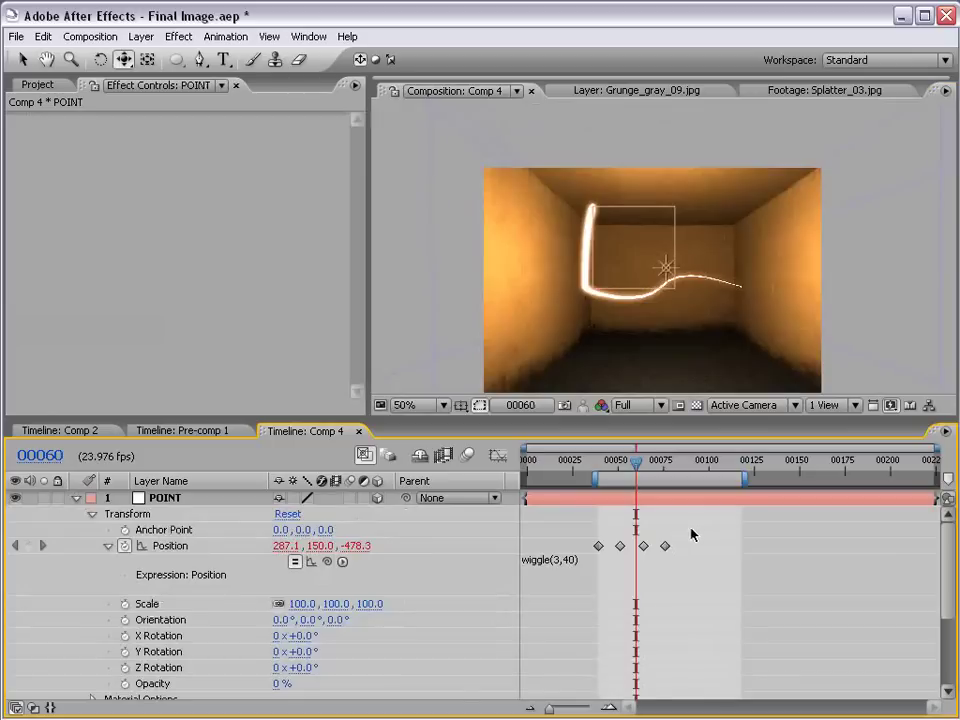
pyautogui.moveTo(692, 535); pyautogui.dragTo(585, 551)
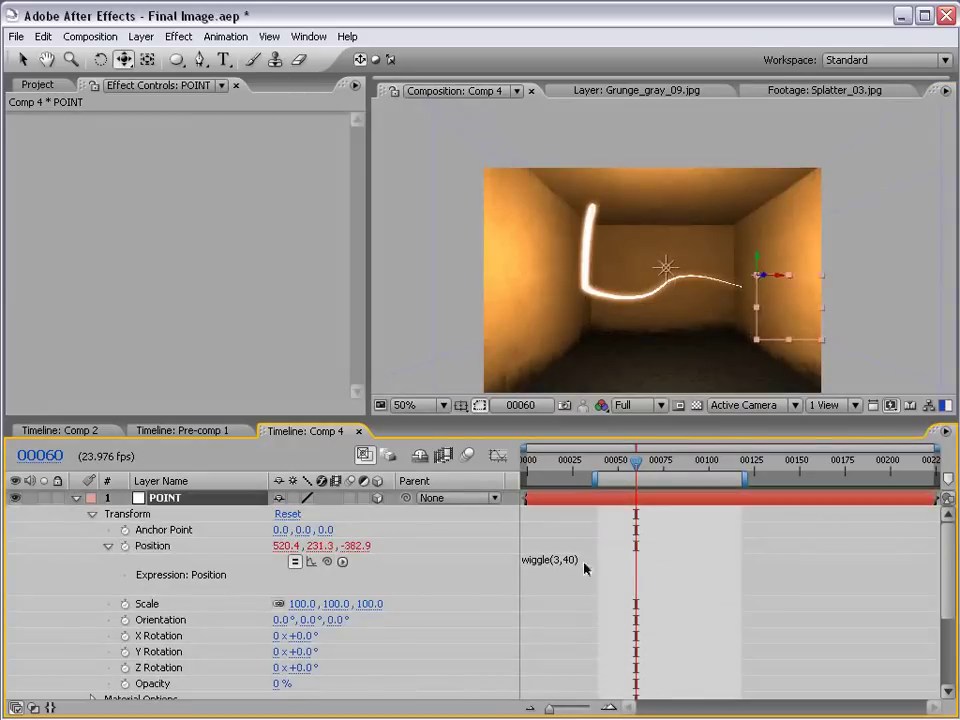
pyautogui.press('Delete')
pyautogui.click(580, 561)
pyautogui.write('12')
pyautogui.click(553, 529)
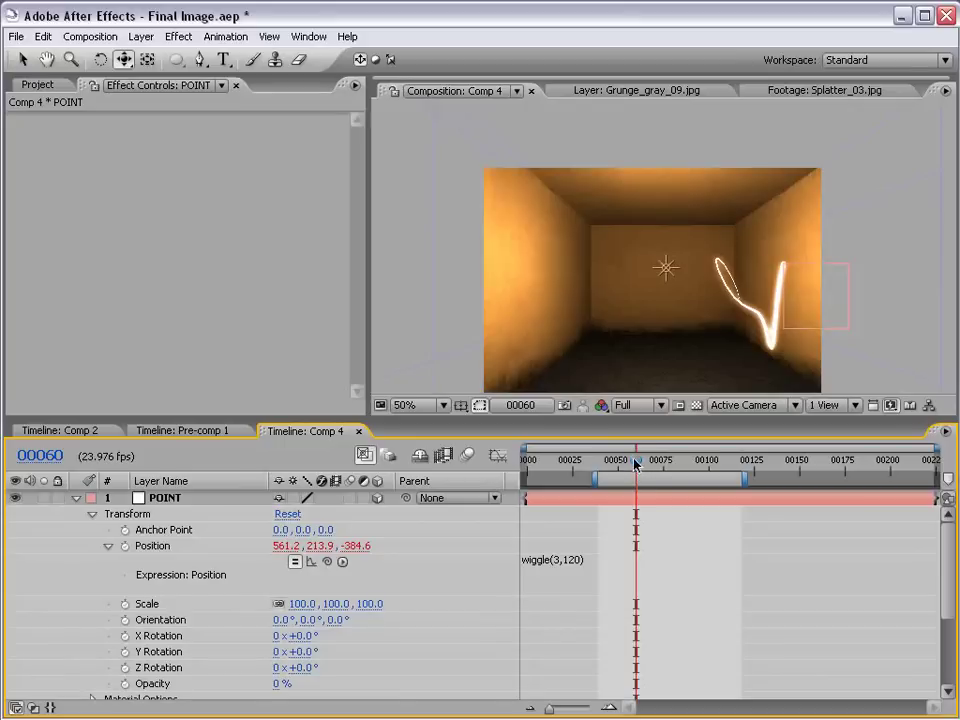
# At frame 111, move the POINT null toward the middle of the room, to about 368, 289, -190.
pyautogui.moveTo(636, 461); pyautogui.dragTo(727, 462)
pyautogui.press('v')
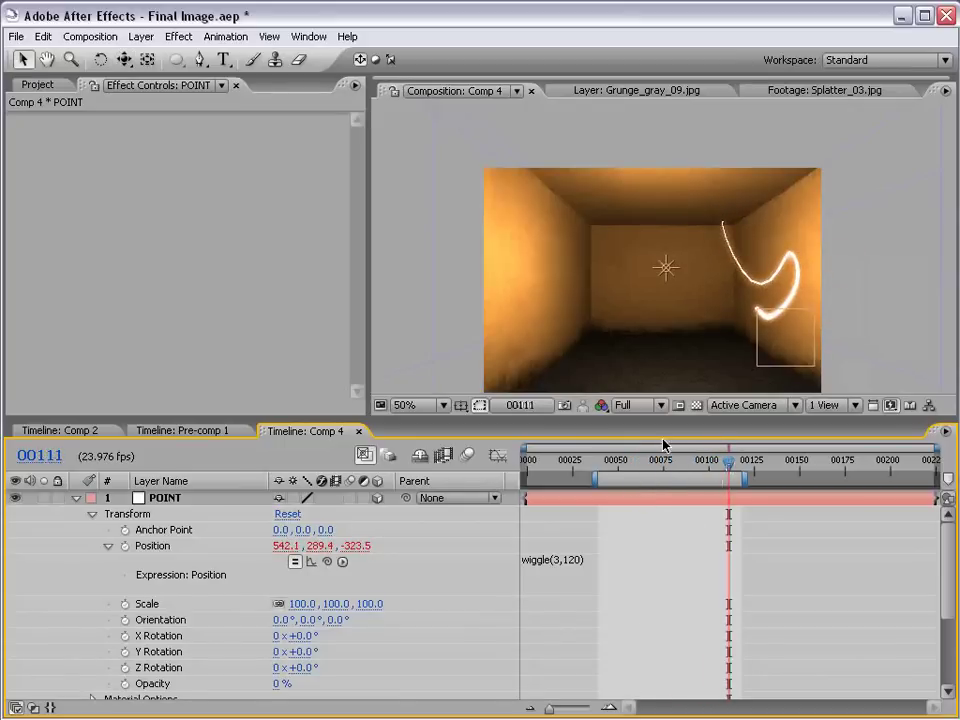
pyautogui.click(665, 500)
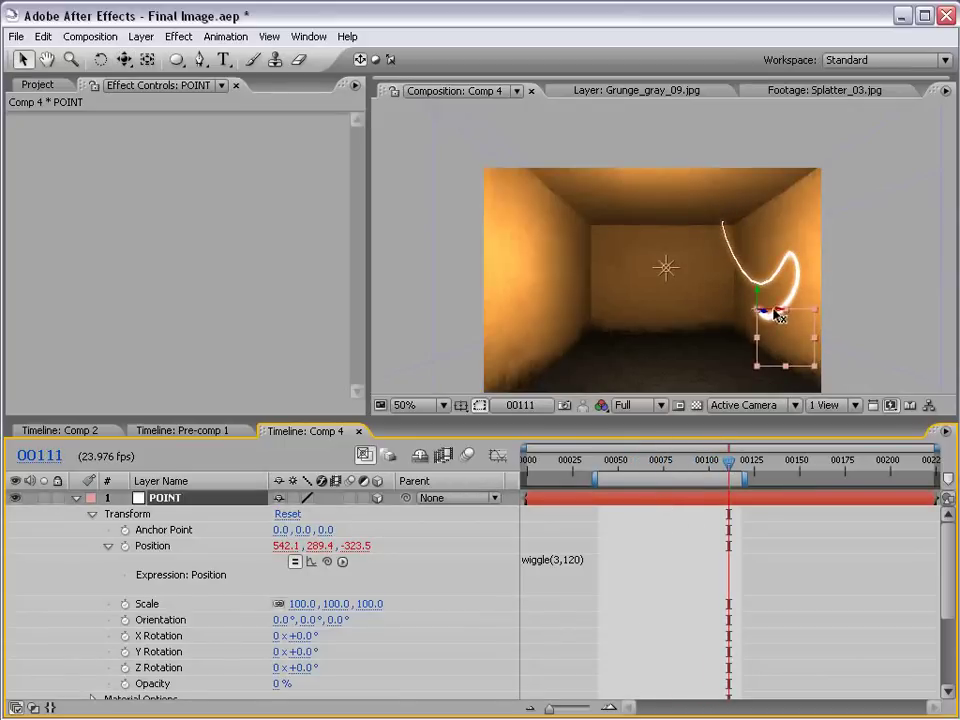
pyautogui.moveTo(779, 316); pyautogui.dragTo(630, 280)
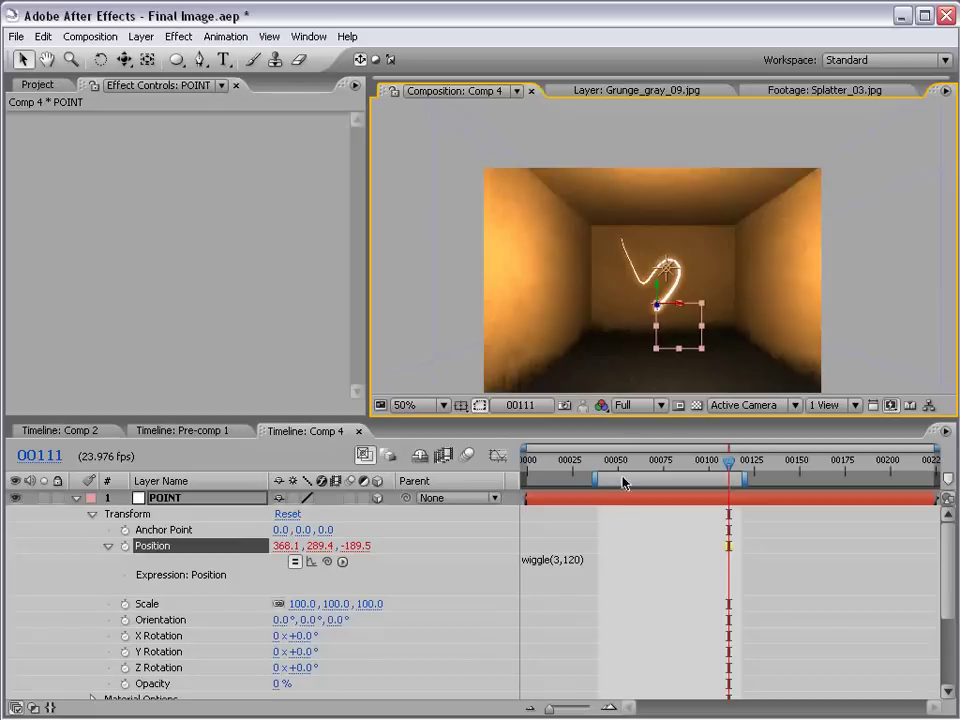
# Deselect the null and orbit the camera around the room with the Orbit Camera tool.
pyautogui.click(642, 513)
pyautogui.scroll(1, 668, 291)
pyautogui.press('space')
pyautogui.moveTo(675, 341); pyautogui.dragTo(675, 246)
pyautogui.scroll(-1, 673, 264)
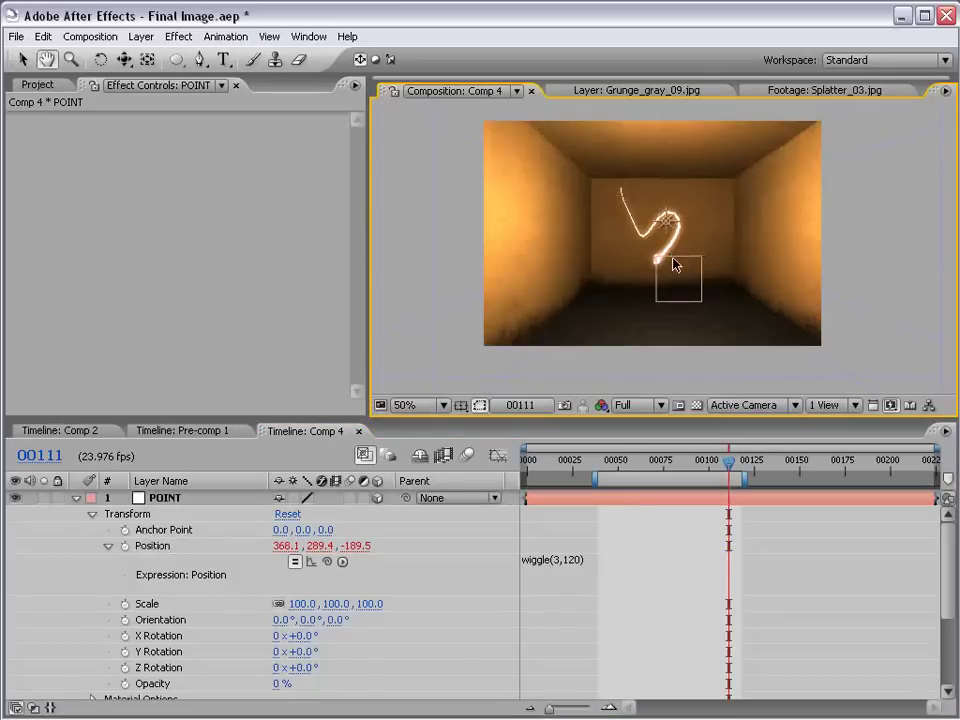
pyautogui.moveTo(123, 60); pyautogui.dragTo(190, 81)
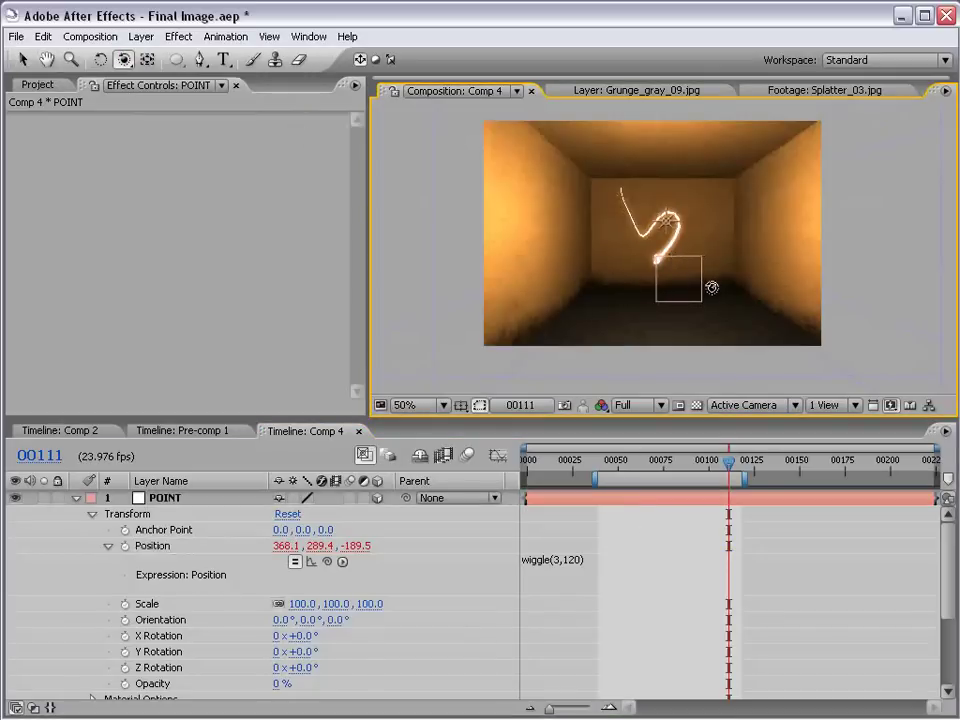
pyautogui.moveTo(710, 288); pyautogui.dragTo(640, 300)
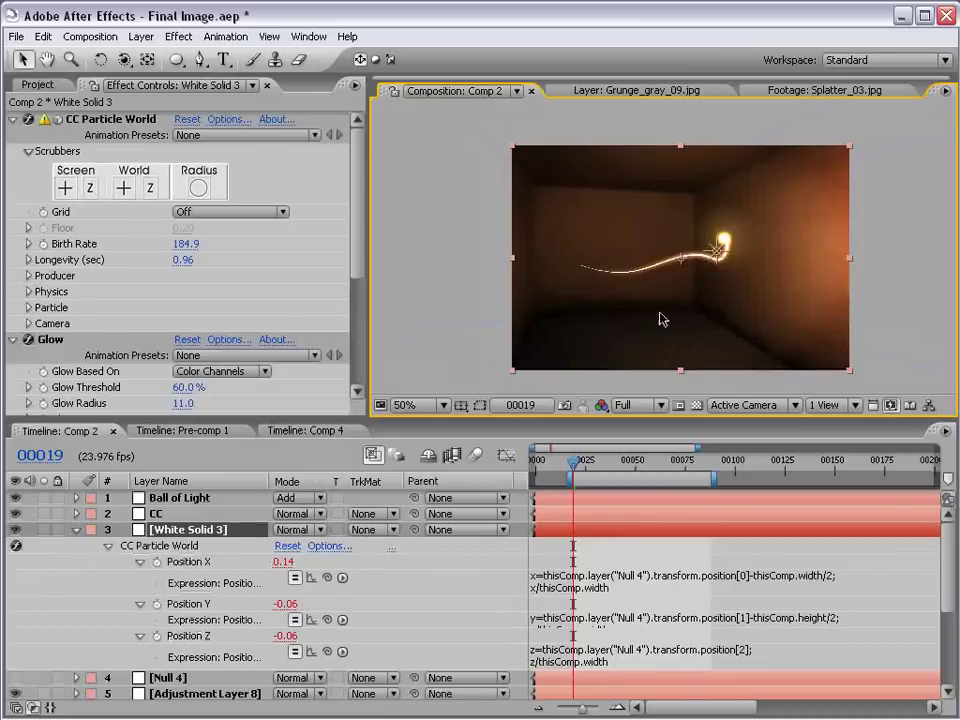
# Examine the finished light streak in Comp 2 and the FINAL IMAGE PRESENTS title scene in a maximized Pre-comp 1.
pyautogui.scroll(2, 660, 318)
pyautogui.scroll(-2, 766, 331)
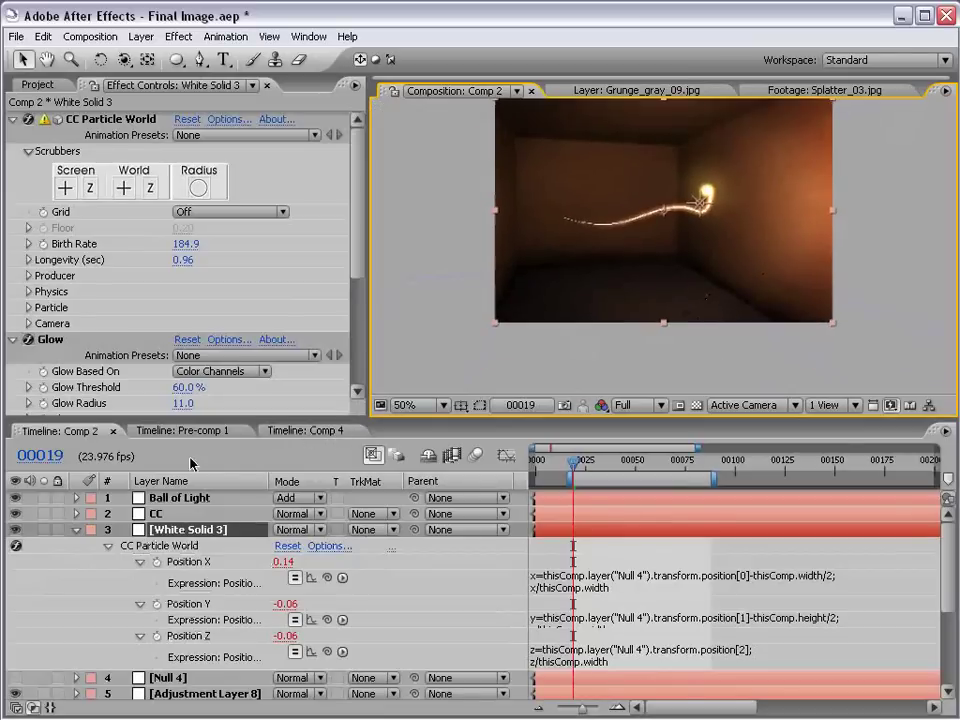
pyautogui.click(187, 432)
pyautogui.press('`')
pyautogui.scroll(1, 698, 297)
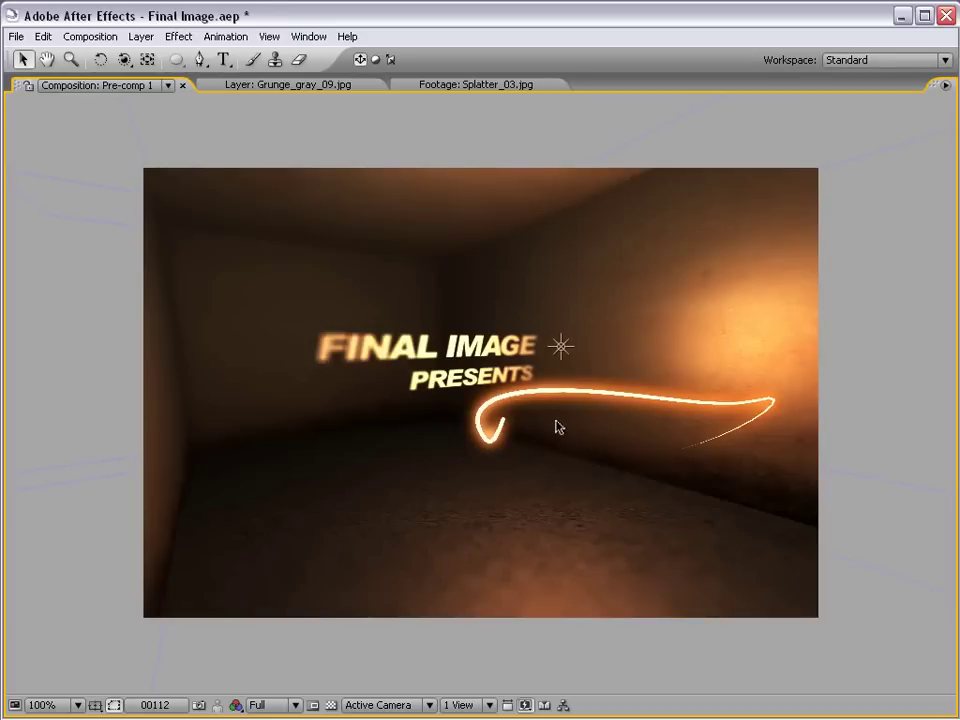
pyautogui.scroll(-2, 558, 427)
pyautogui.press('`')
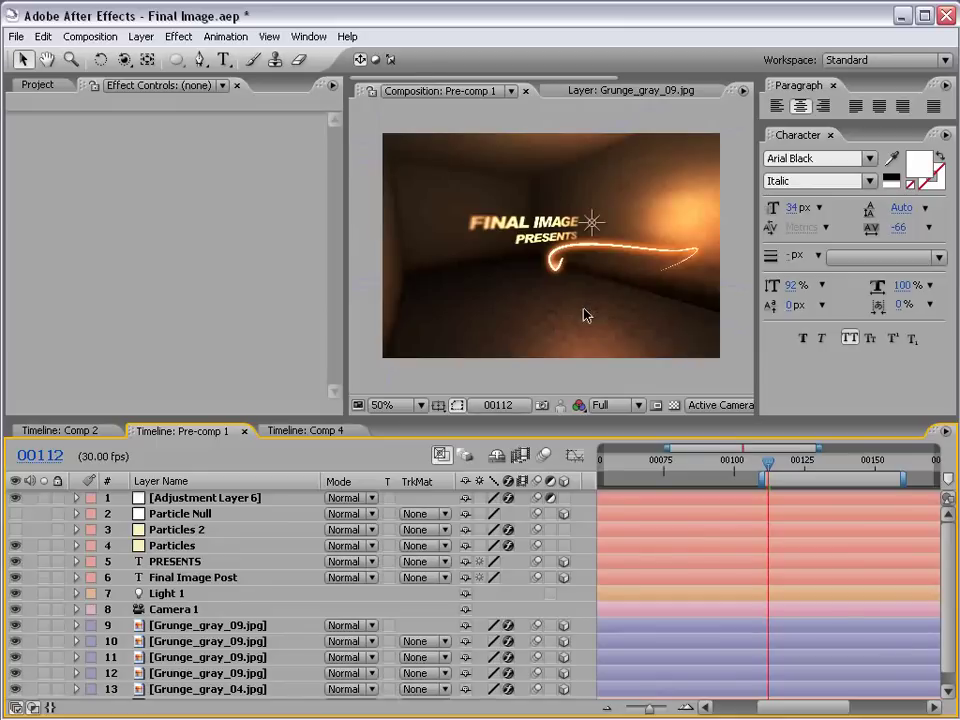
# Return to Comp 2 and examine its title and glowing light streak in the maximized view.
pyautogui.click(80, 432)
pyautogui.press('`')
pyautogui.scroll(1, 525, 316)
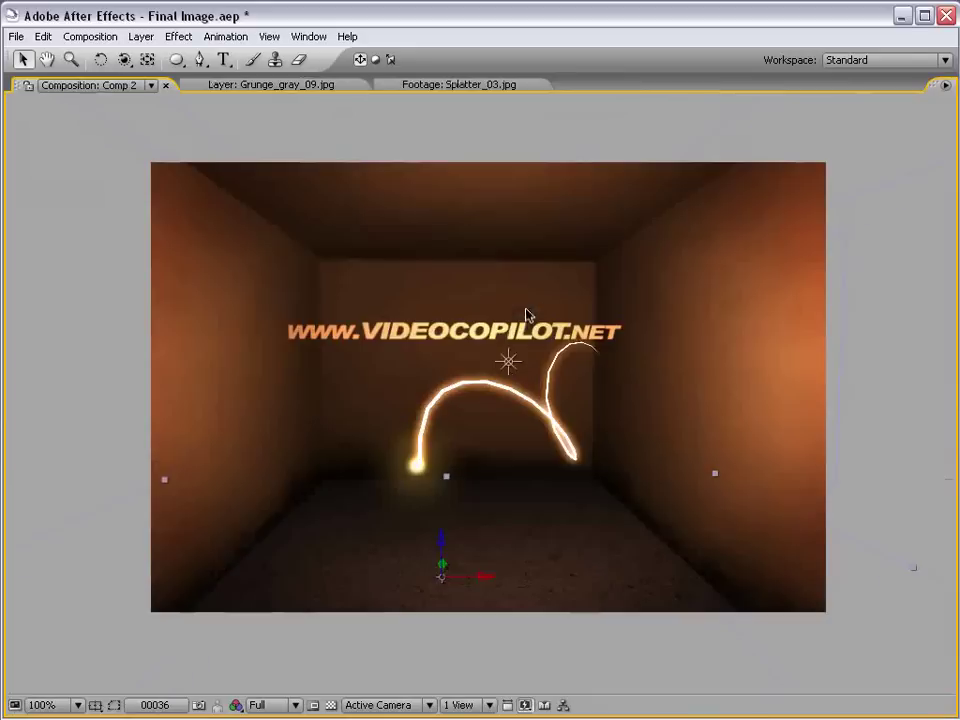
pyautogui.moveTo(402, 424); pyautogui.dragTo(427, 404)
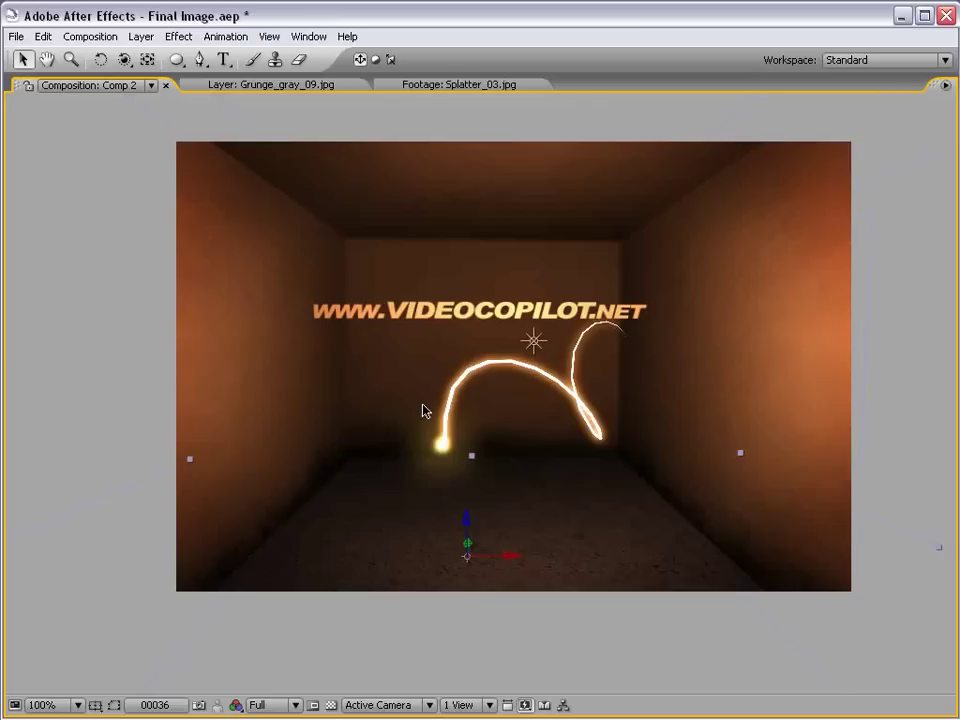
pyautogui.press('`')
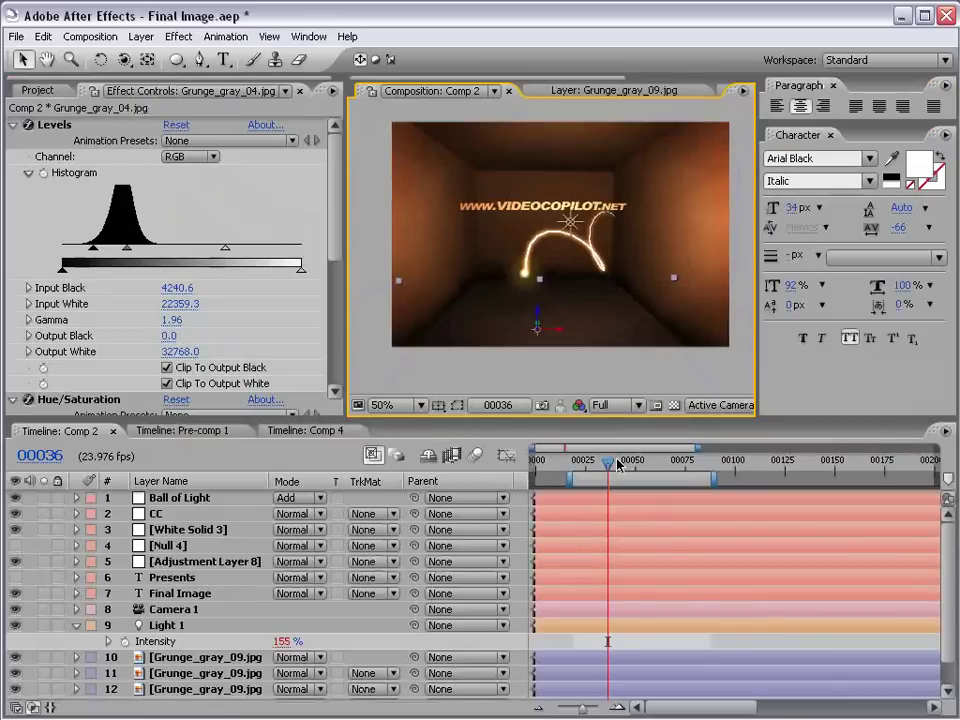